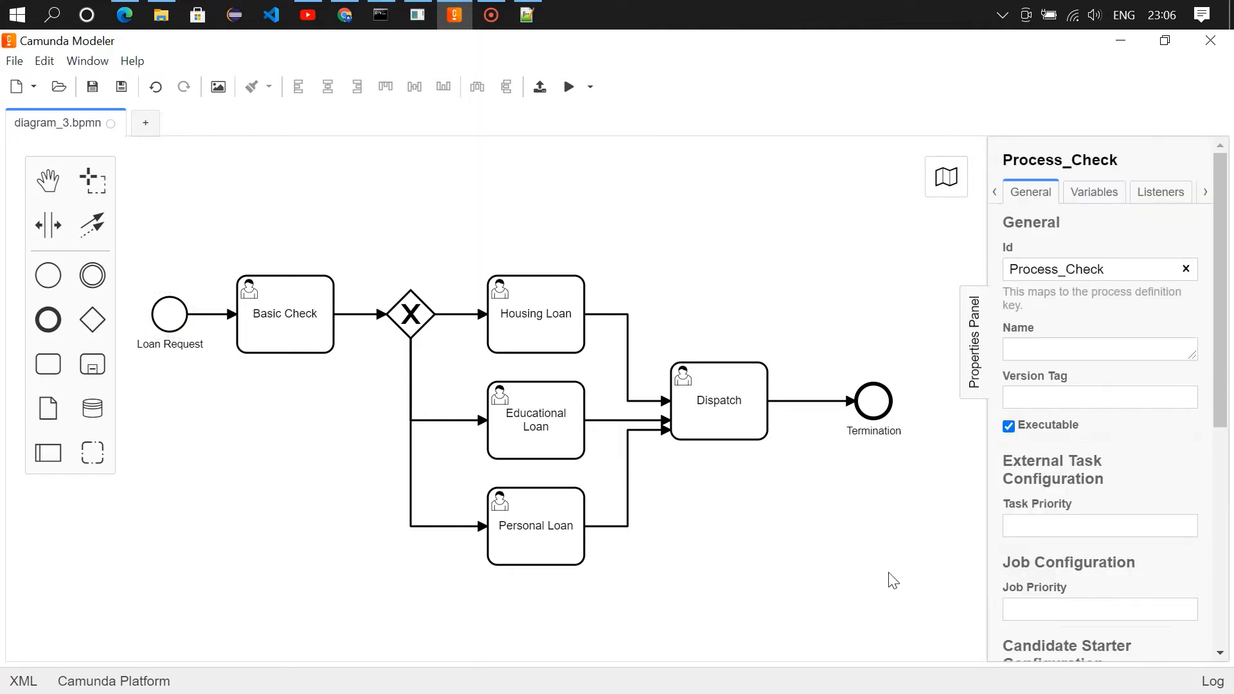
# - Check the Loan Request form's field names, and set the gateway-to-Housing Loan flow's condition to the Expression ${Loan_Type=="HL"}
pyautogui.click(164, 322)
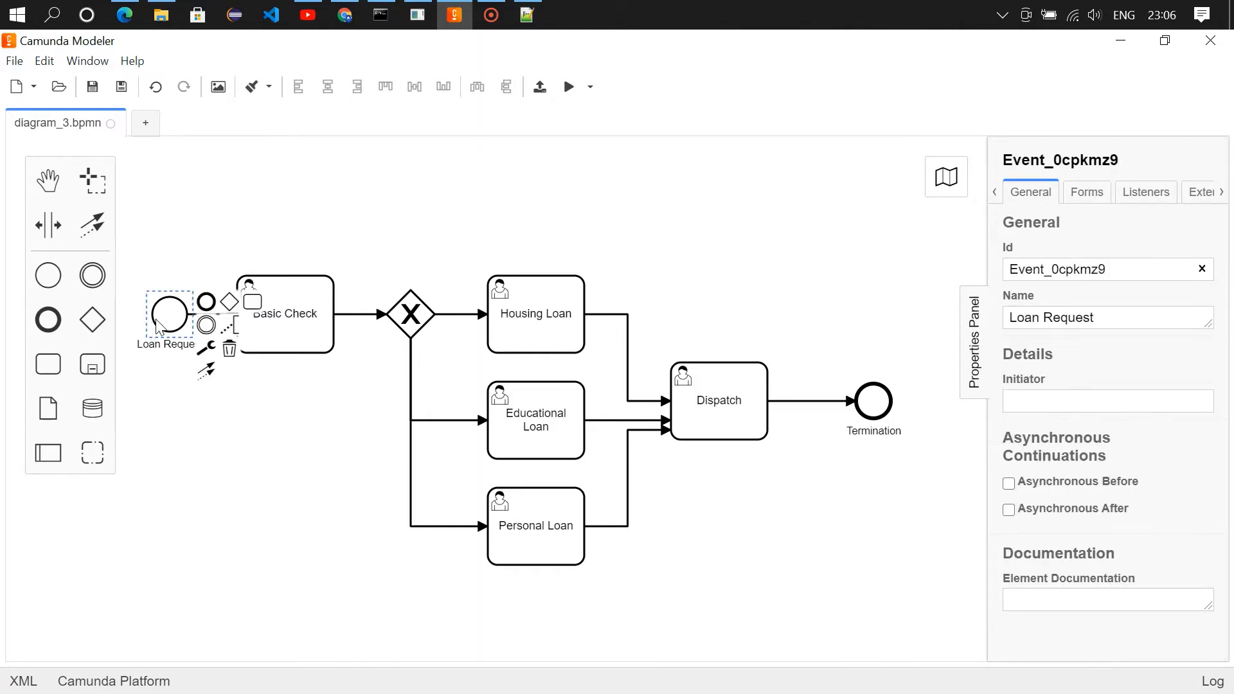
pyautogui.click(1087, 194)
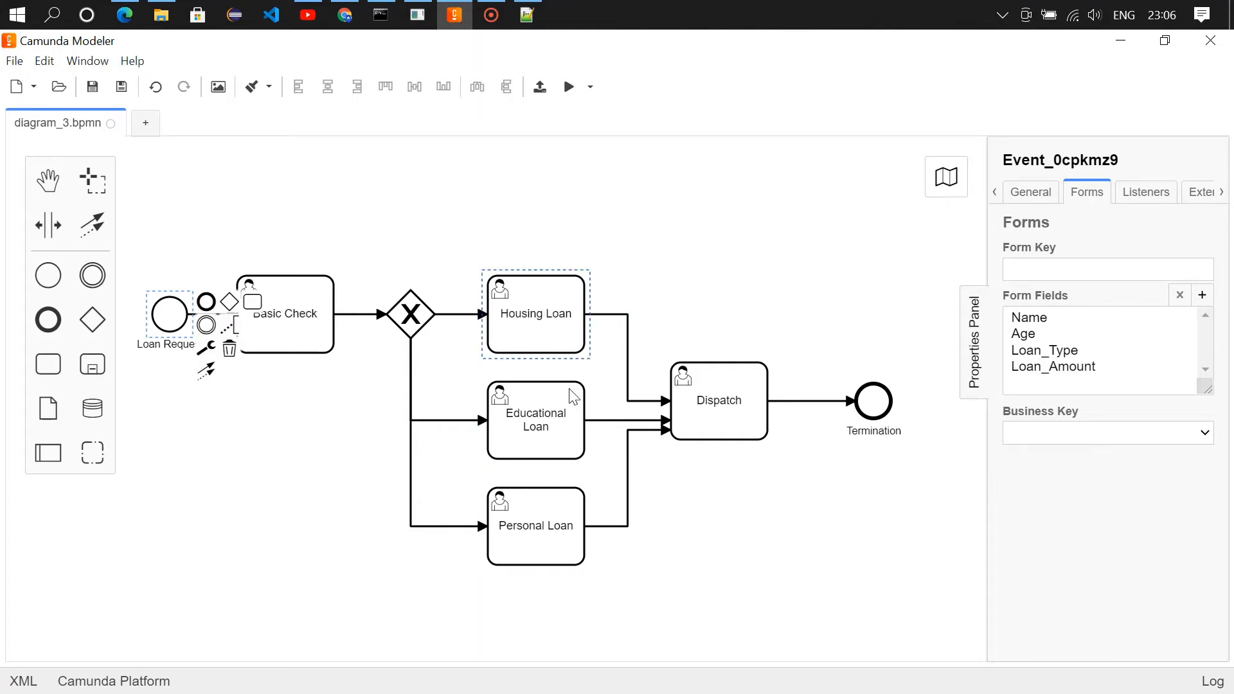
pyautogui.click(456, 317)
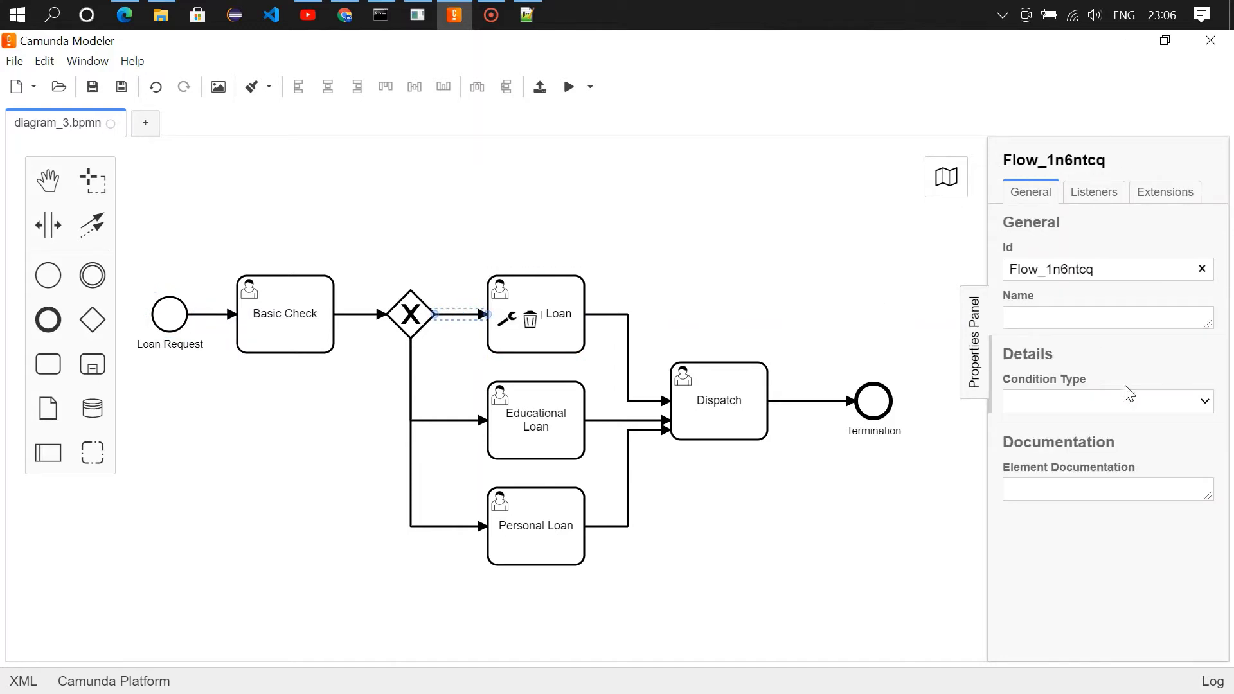
pyautogui.click(1205, 402)
pyautogui.click(1078, 423)
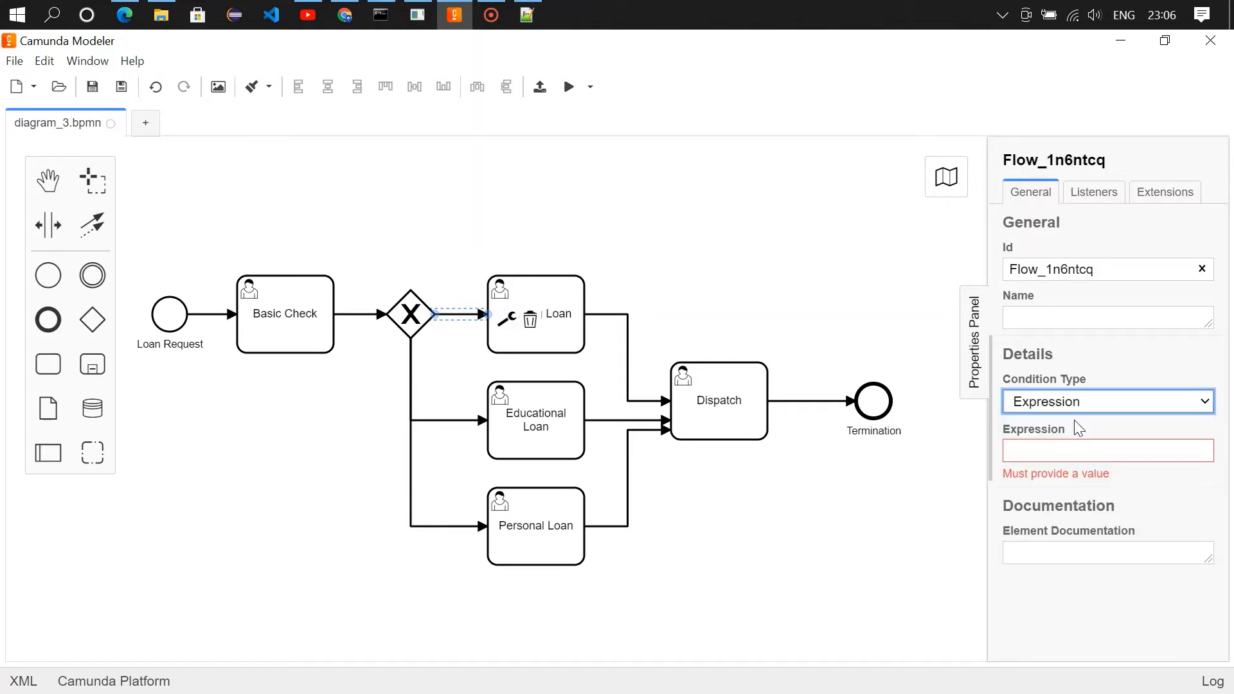
pyautogui.click(1035, 452)
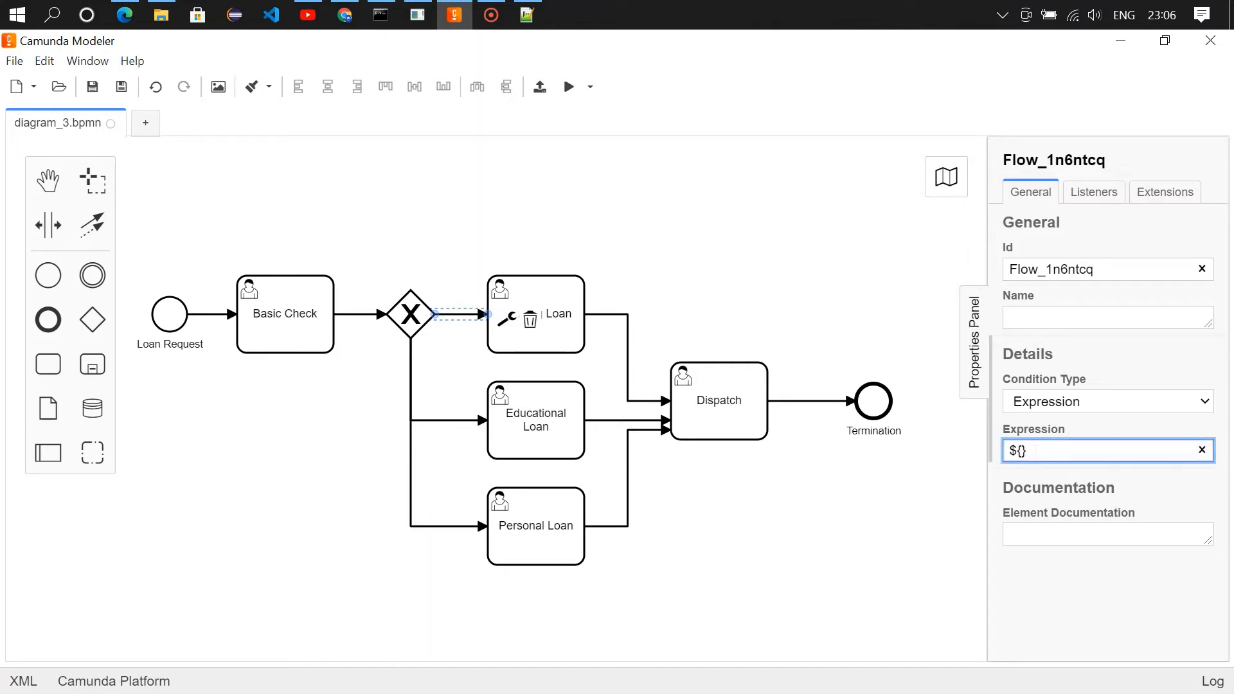
pyautogui.write('${Loan_Type=="HL')
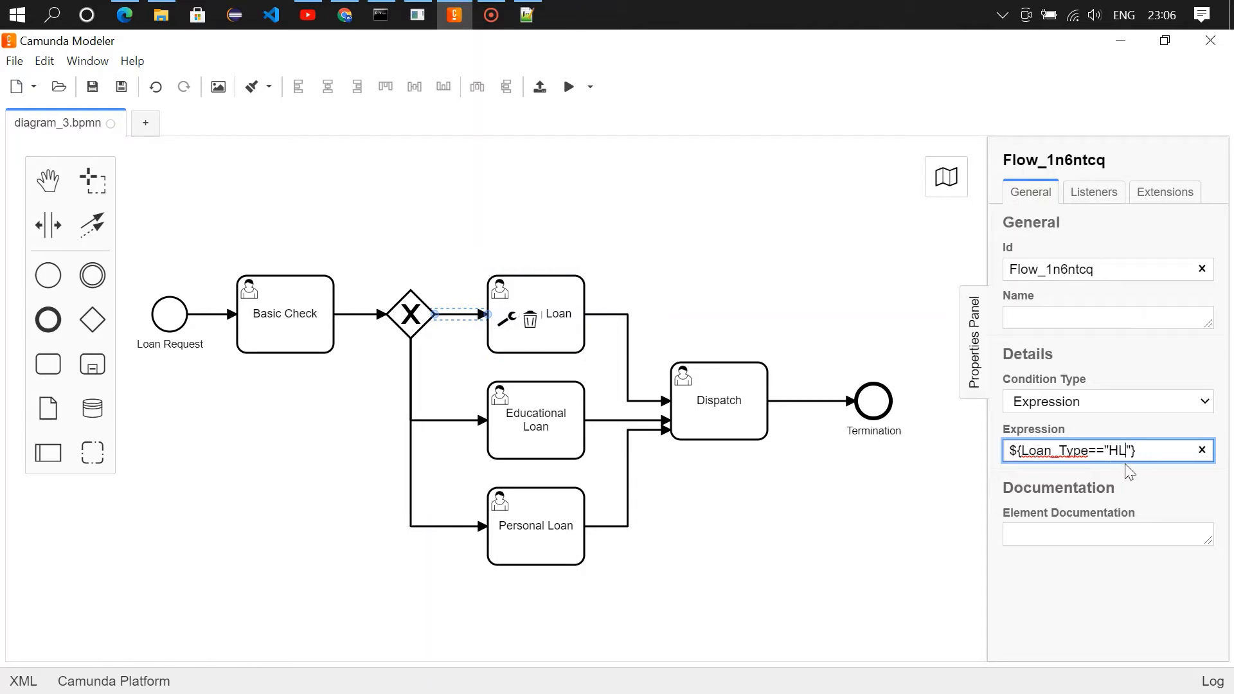
# - Copy the Housing Loan condition to the gateway's Educational Loan flow as an Expression, adapting it to ${Loan_Type=="EL"}
pyautogui.moveTo(1142, 451); pyautogui.dragTo(1006, 451)
pyautogui.hotkey('ctrl', 'c')
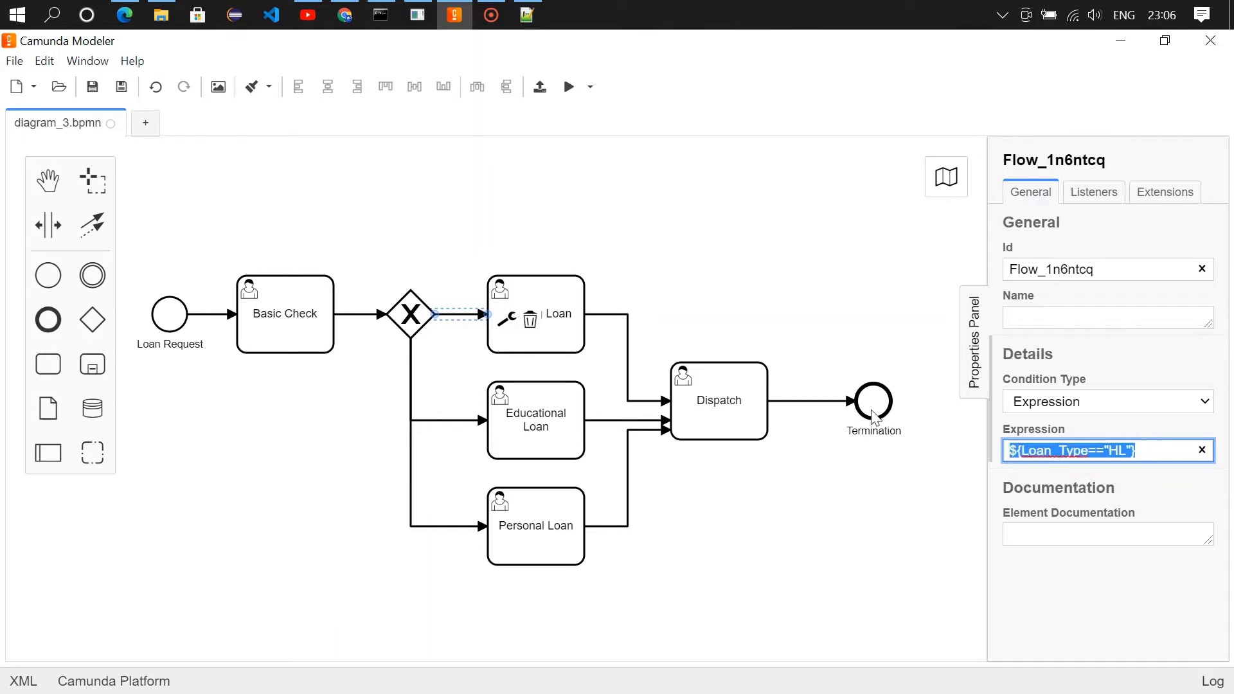
pyautogui.click(426, 419)
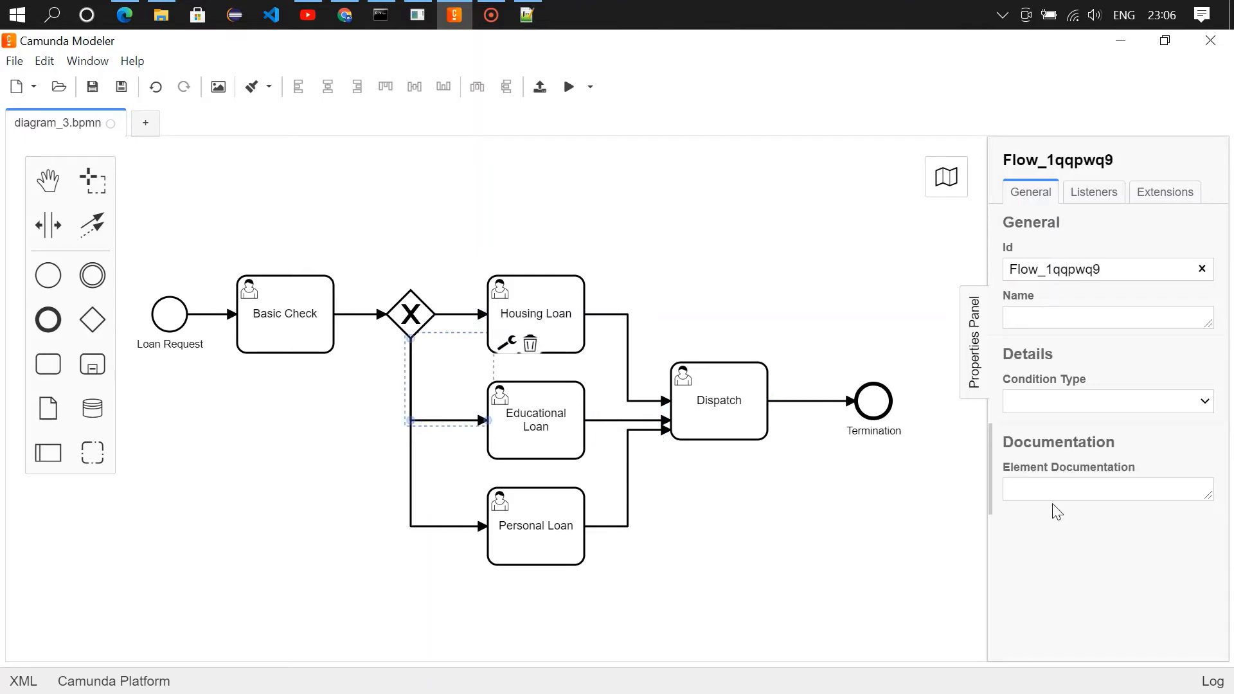
pyautogui.click(1099, 401)
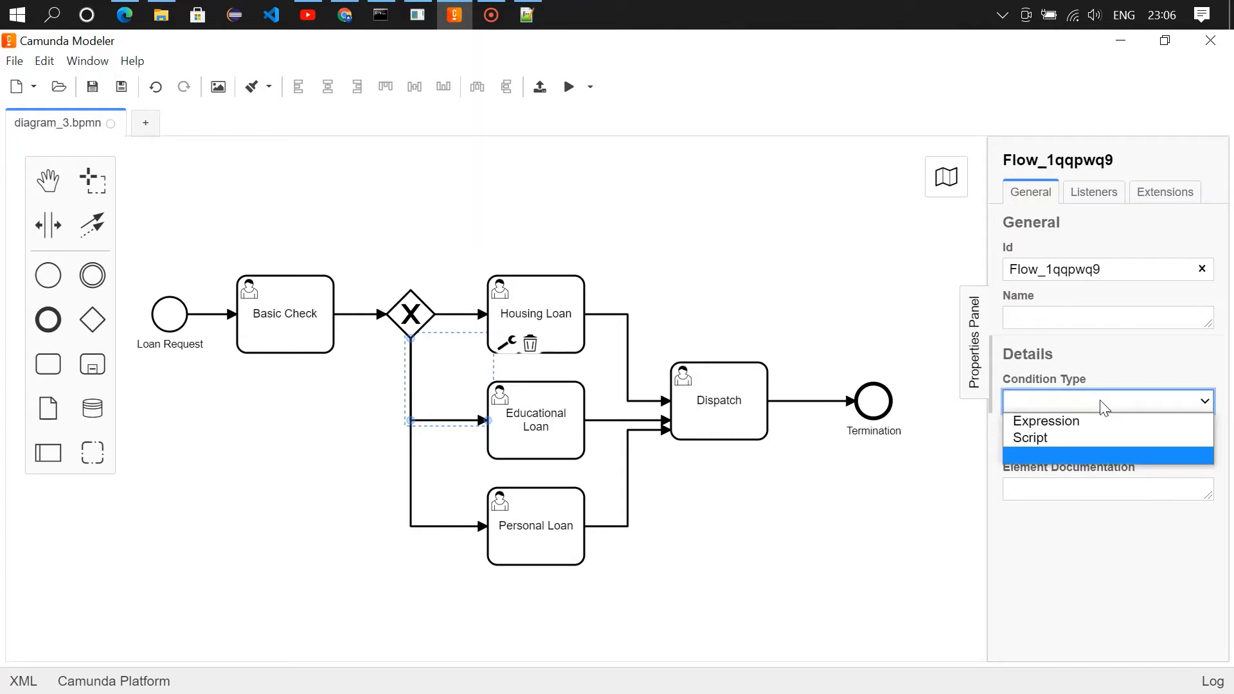
pyautogui.click(1070, 422)
pyautogui.click(1036, 450)
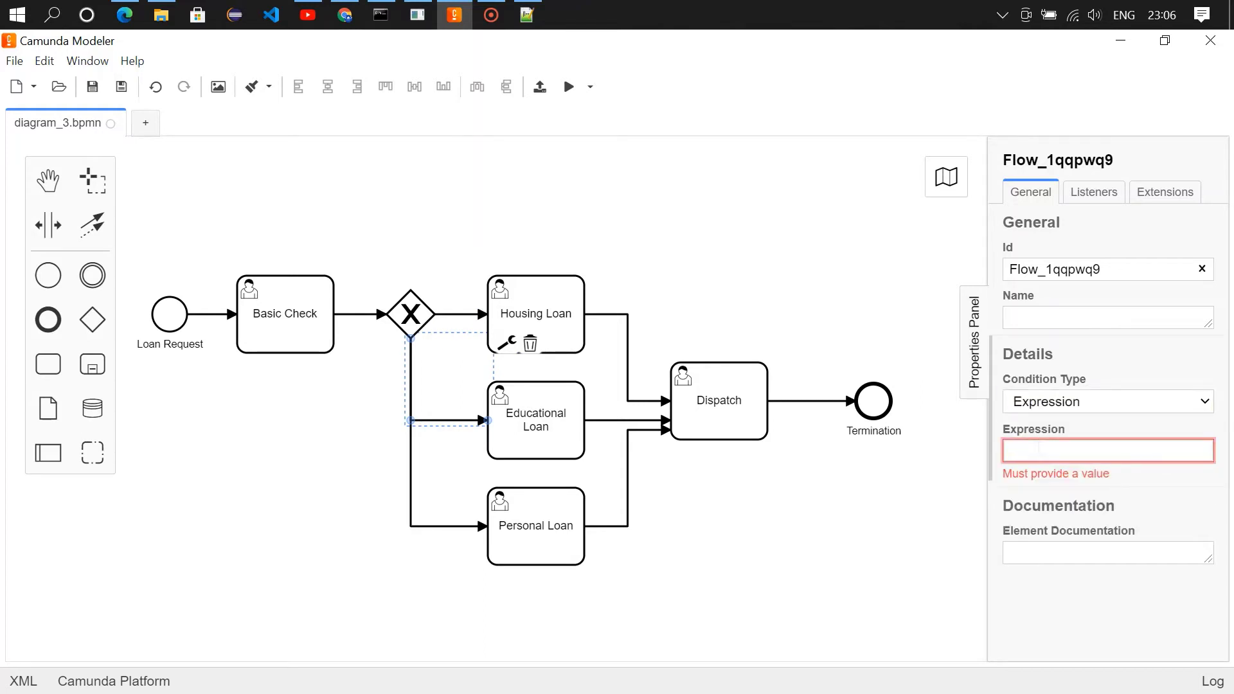
pyautogui.write('${Loan_Type=="HL."}')
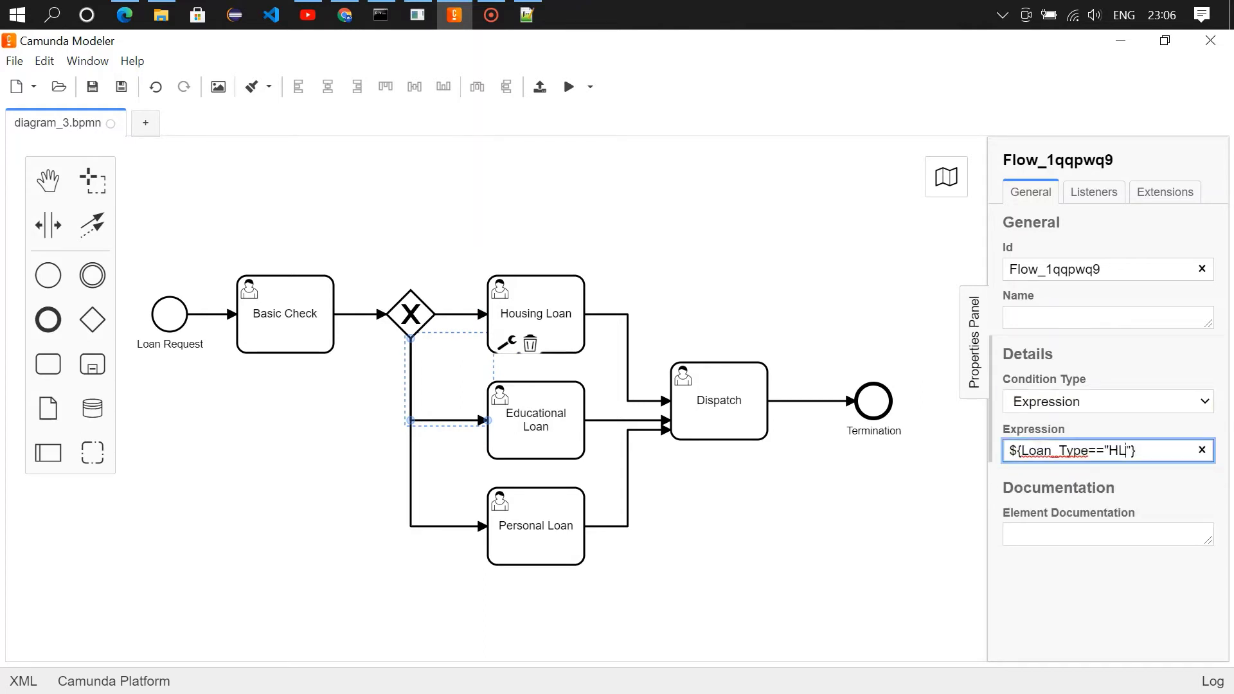
pyautogui.press('BackSpace')
pyautogui.press('BackSpace')
pyautogui.write('EL')
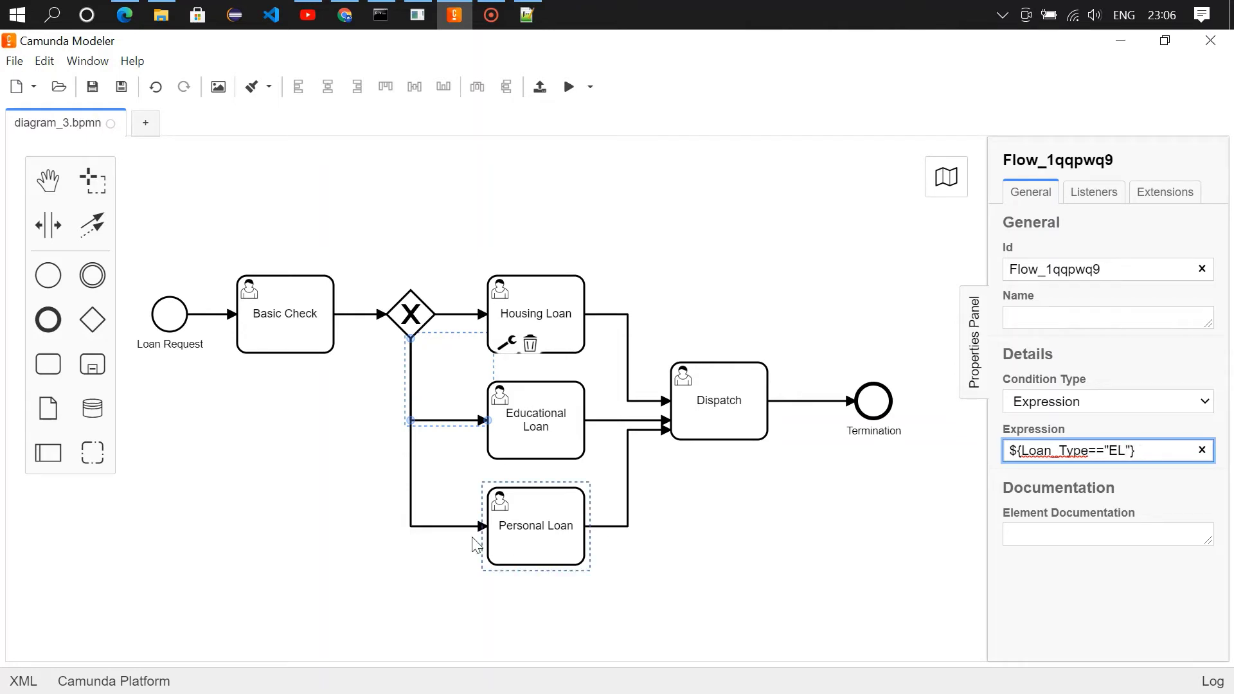
# - Give the gateway's flow to Personal Loan an Expression condition, reusing the copied text as ${Loan_Type=="PL"}
pyautogui.click(436, 526)
pyautogui.click(1202, 404)
pyautogui.click(1087, 424)
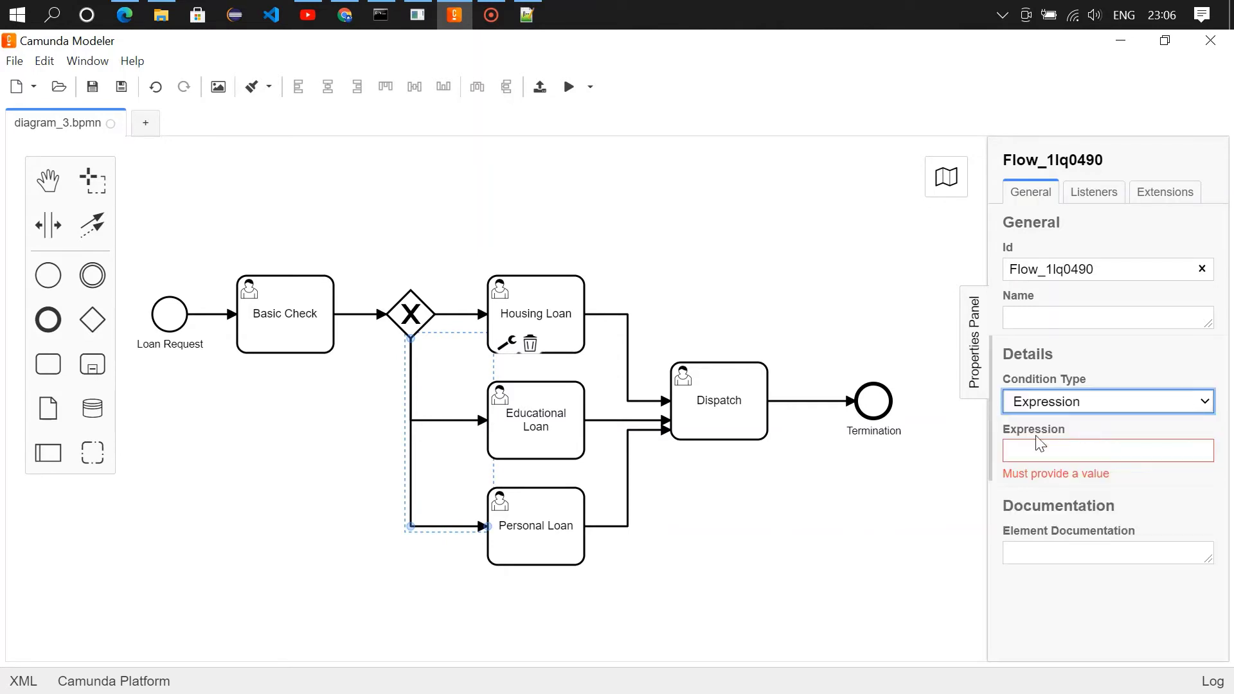
pyautogui.click(1031, 448)
pyautogui.hotkey('ctrl', 'v')
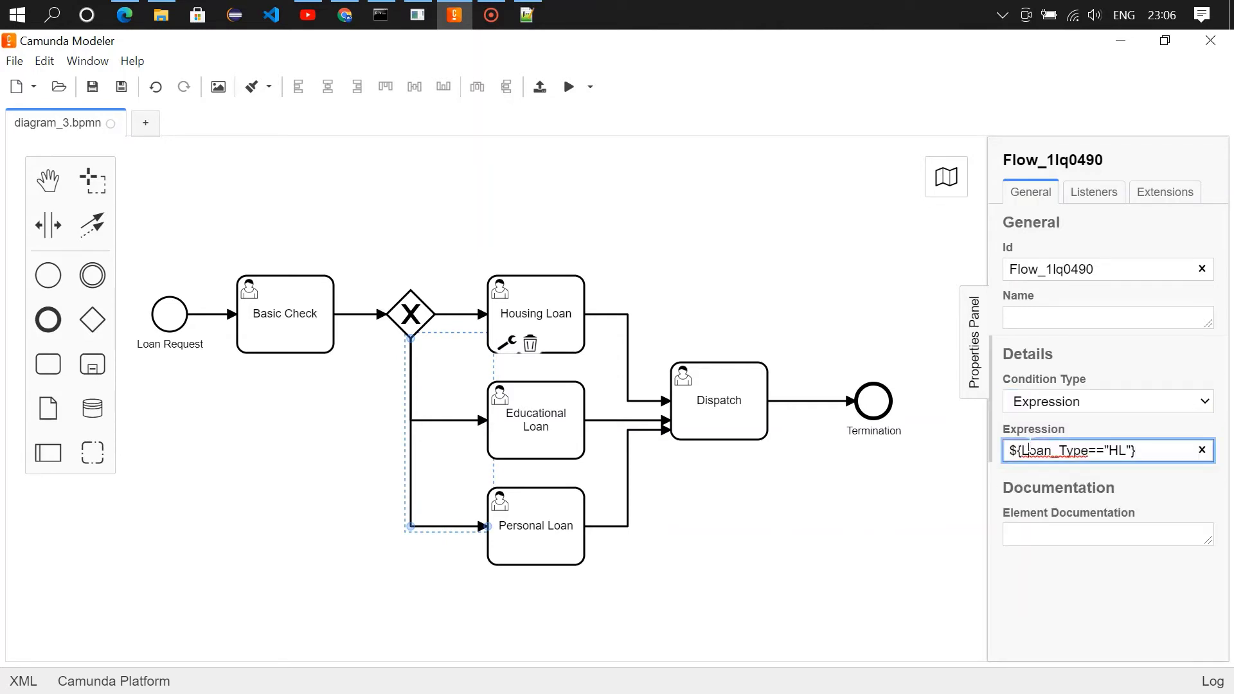
pyautogui.press('BackSpace')
pyautogui.write('P')
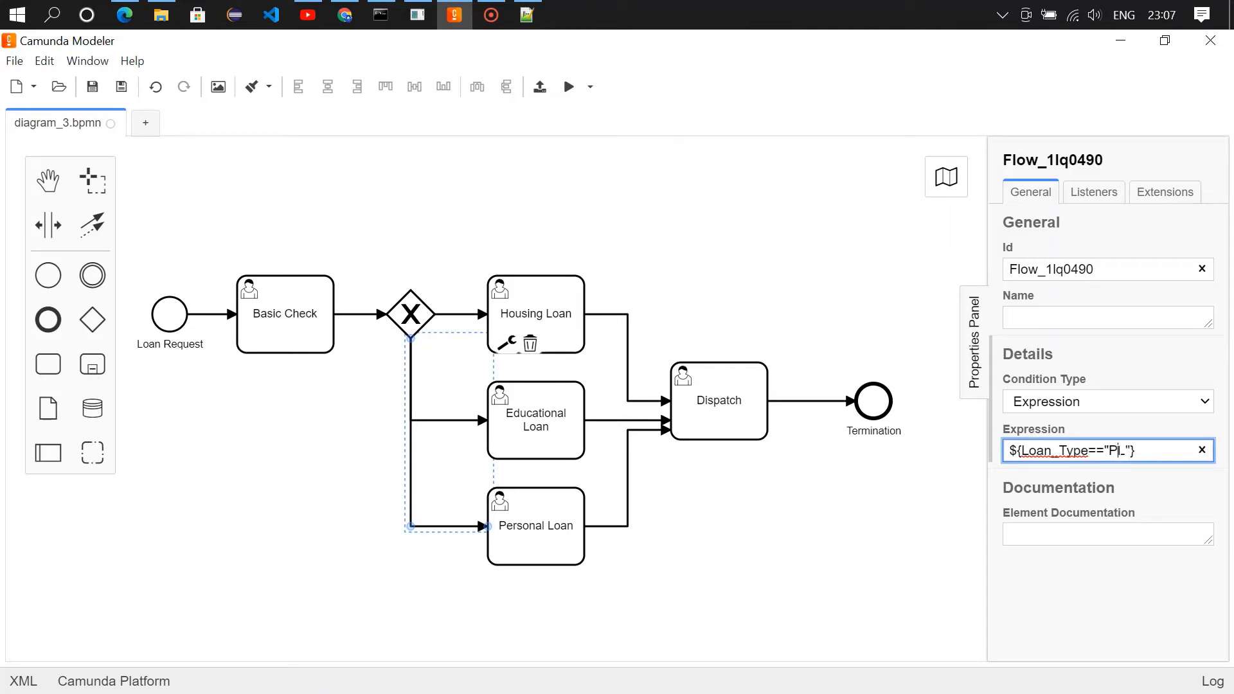
# - Deploy the diagram_3.bpmn process to the Camunda engine
pyautogui.click(785, 595)
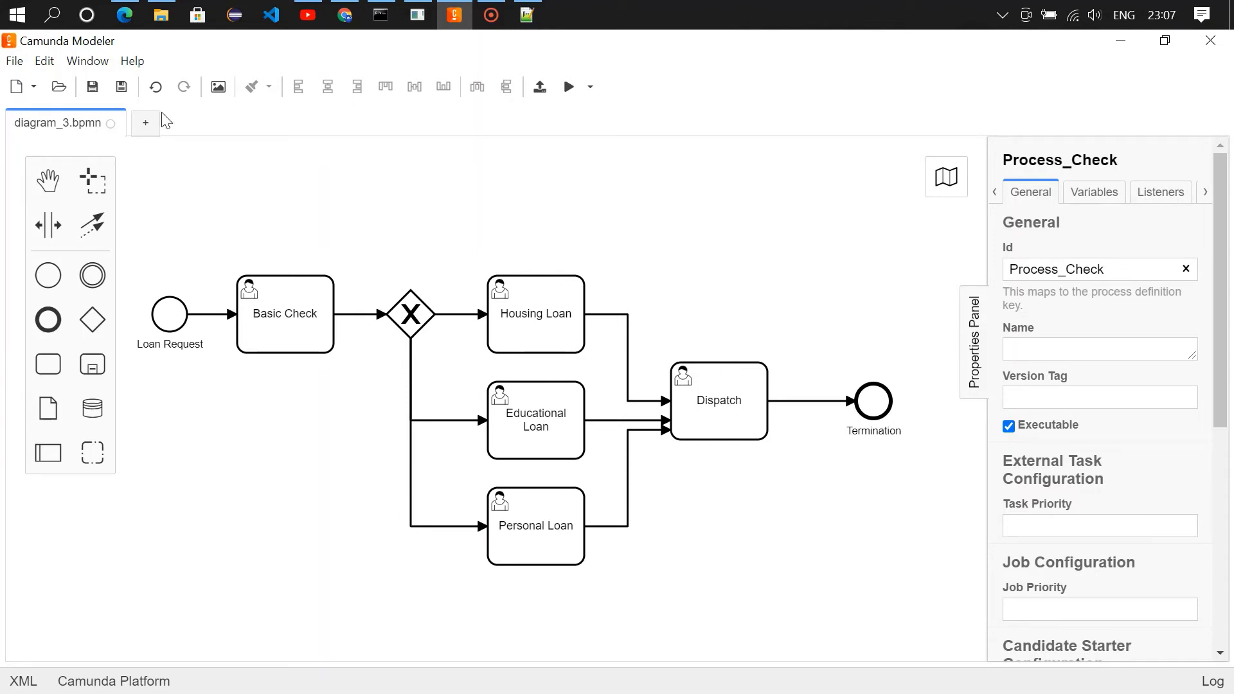
pyautogui.click(541, 89)
pyautogui.click(844, 610)
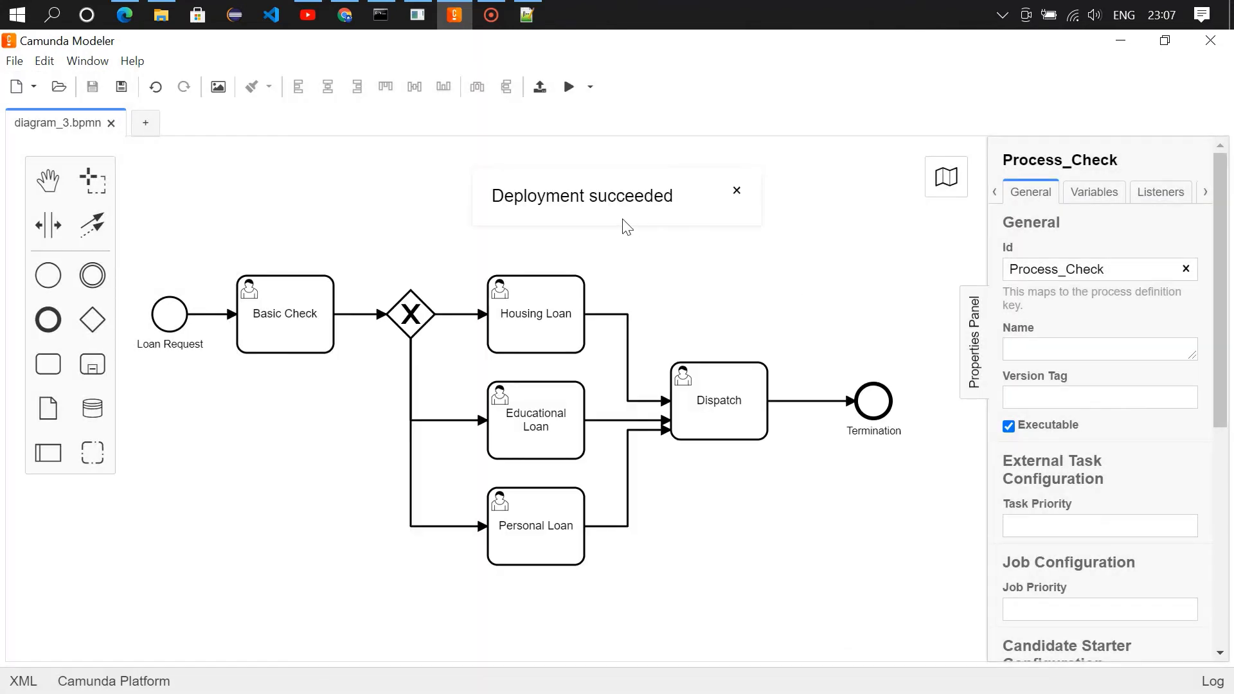
# - Switch to Camunda Cockpit in the browser and open the deployed Process_Check definition from the process definitions
pyautogui.click(128, 10)
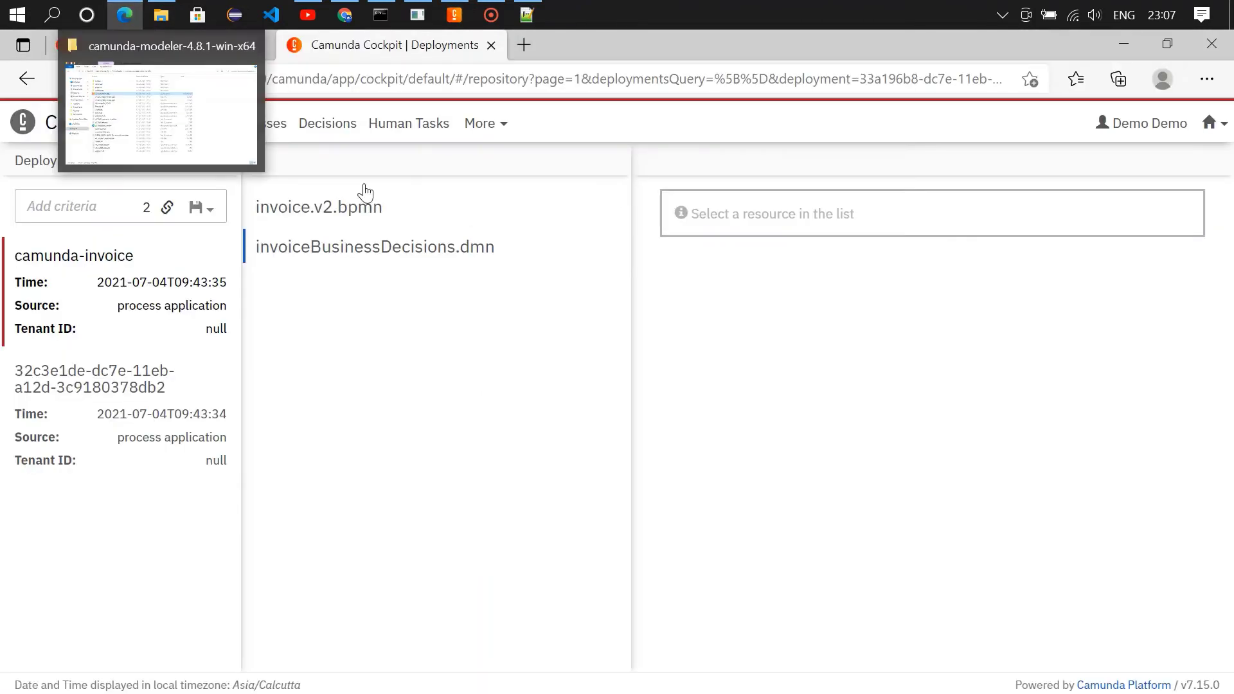
pyautogui.click(161, 123)
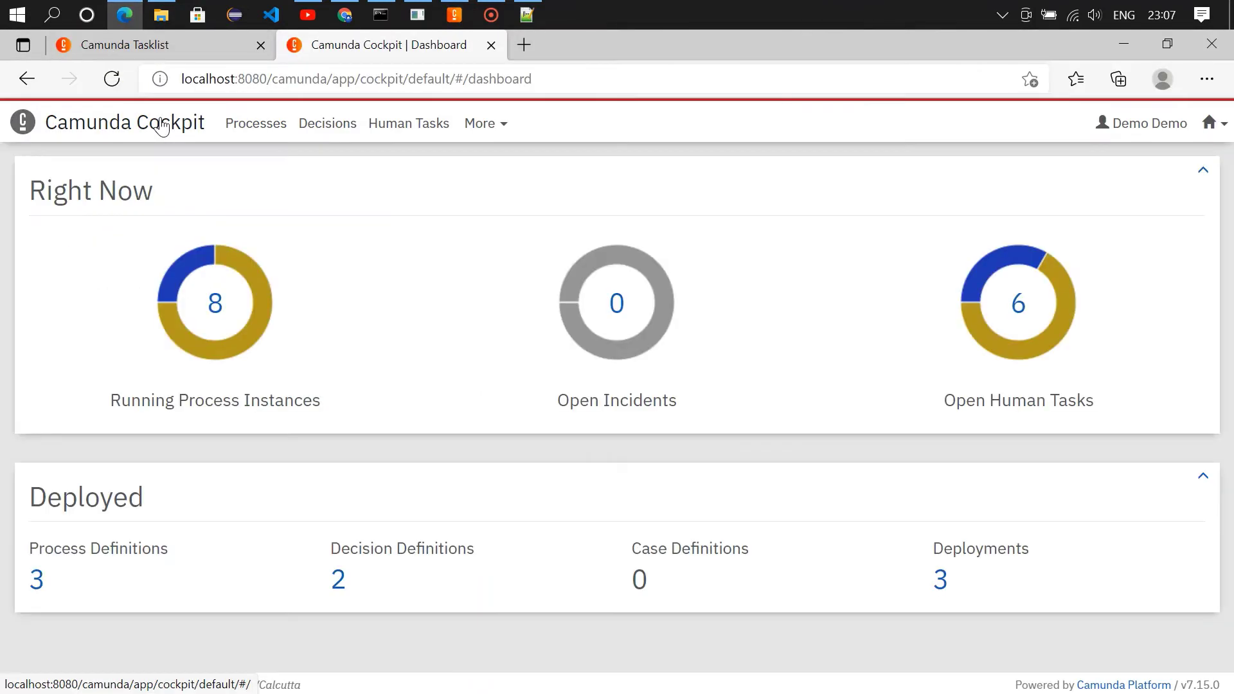
pyautogui.click(36, 578)
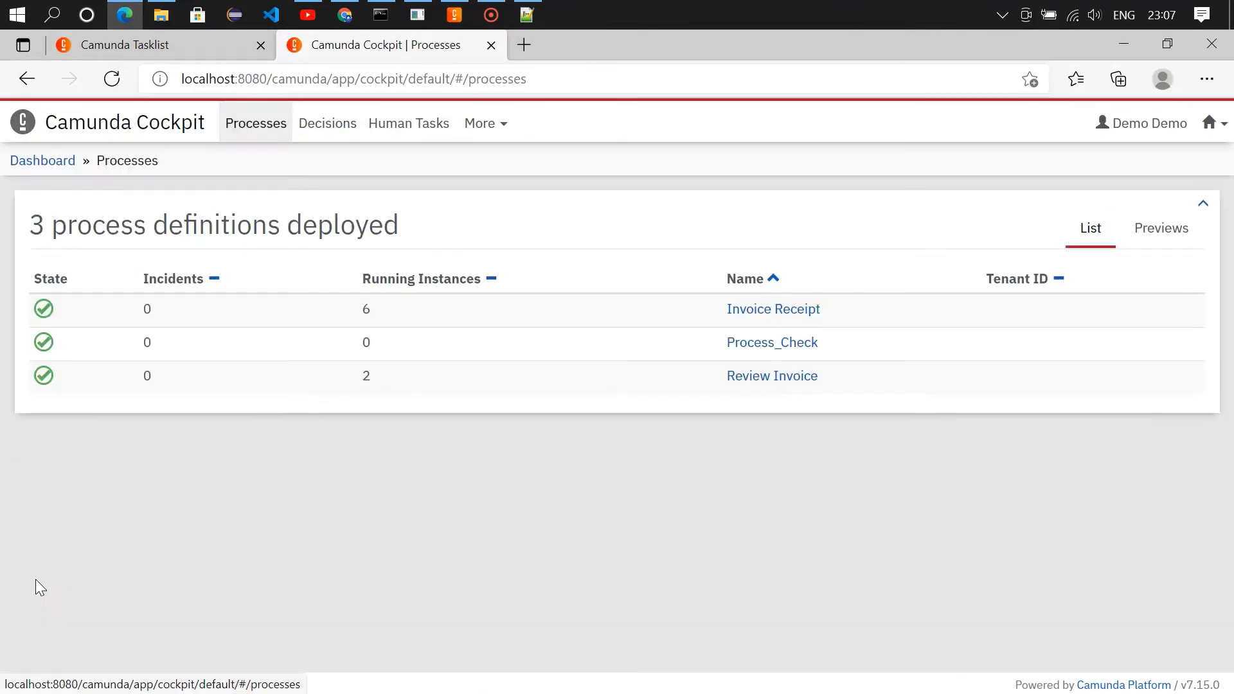
pyautogui.click(776, 347)
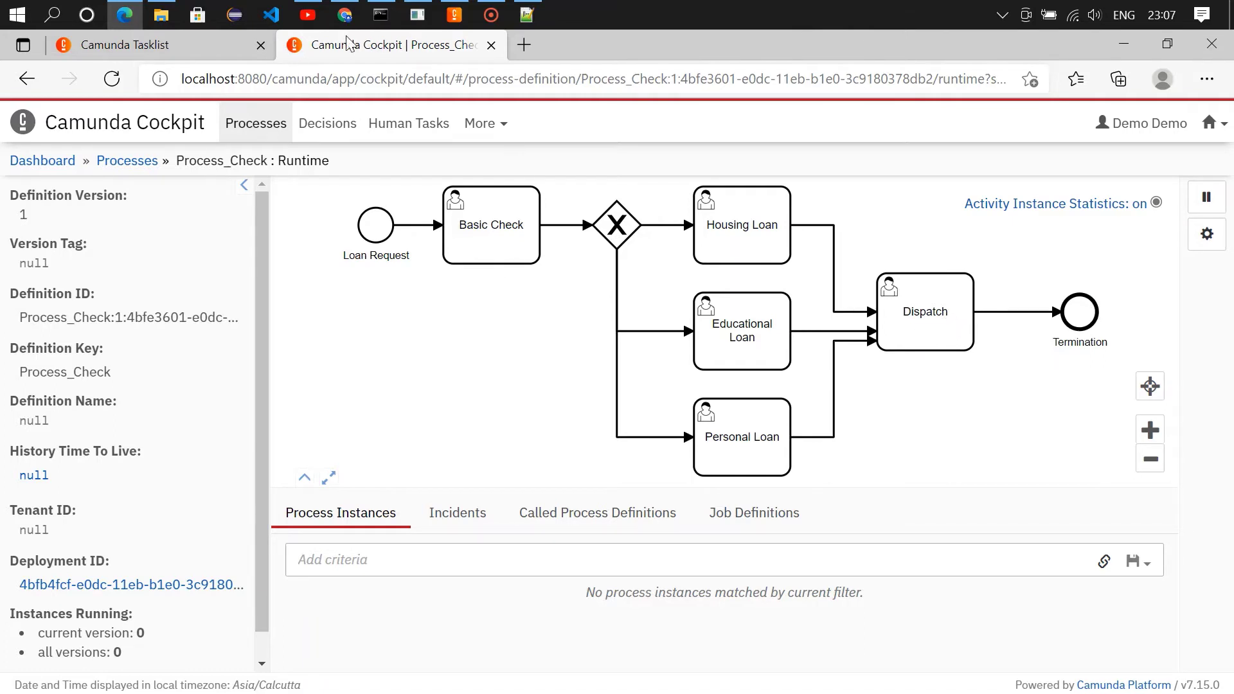
# - Start Process_Check from Camunda Tasklist with the applicant's name, Age 26, Loan_Type EL and Loan_Amount 500000
pyautogui.click(177, 44)
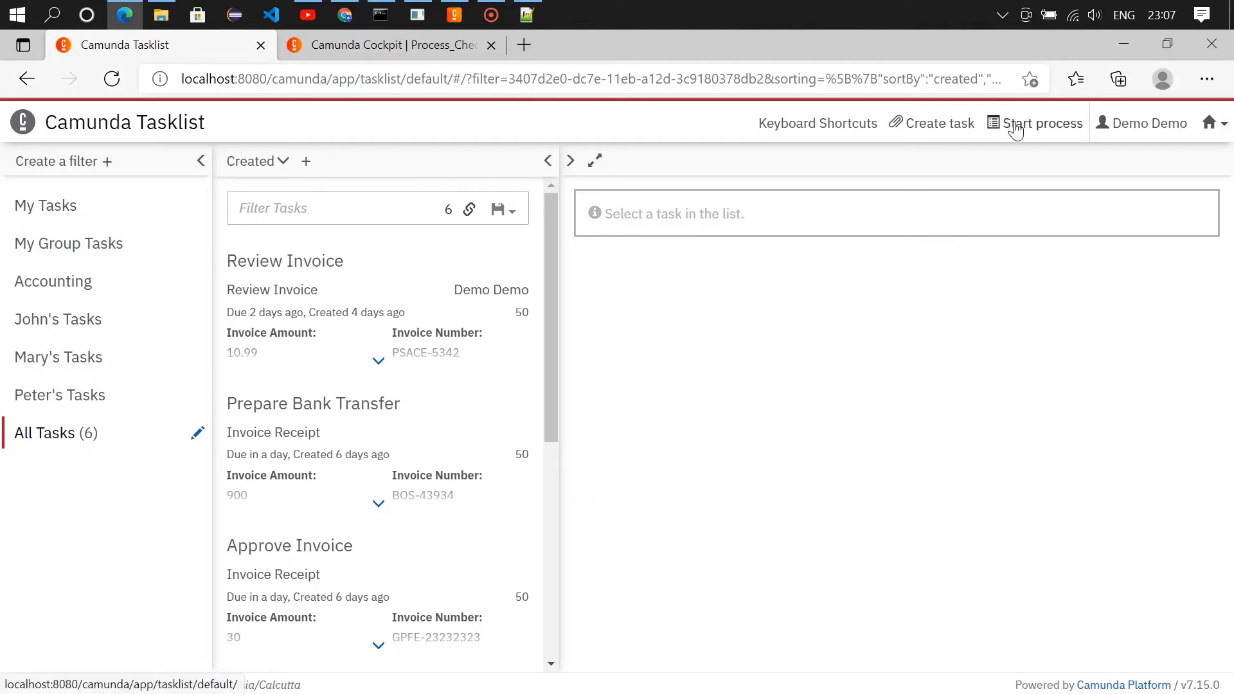
pyautogui.click(1041, 125)
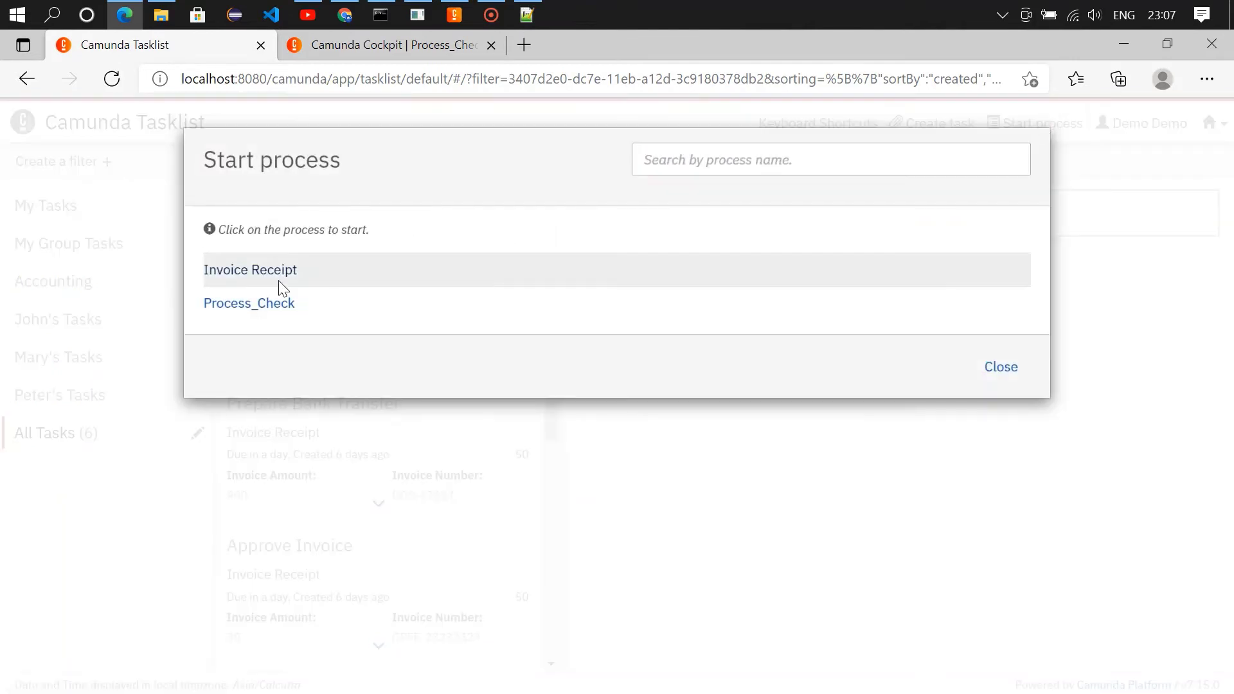
pyautogui.click(237, 307)
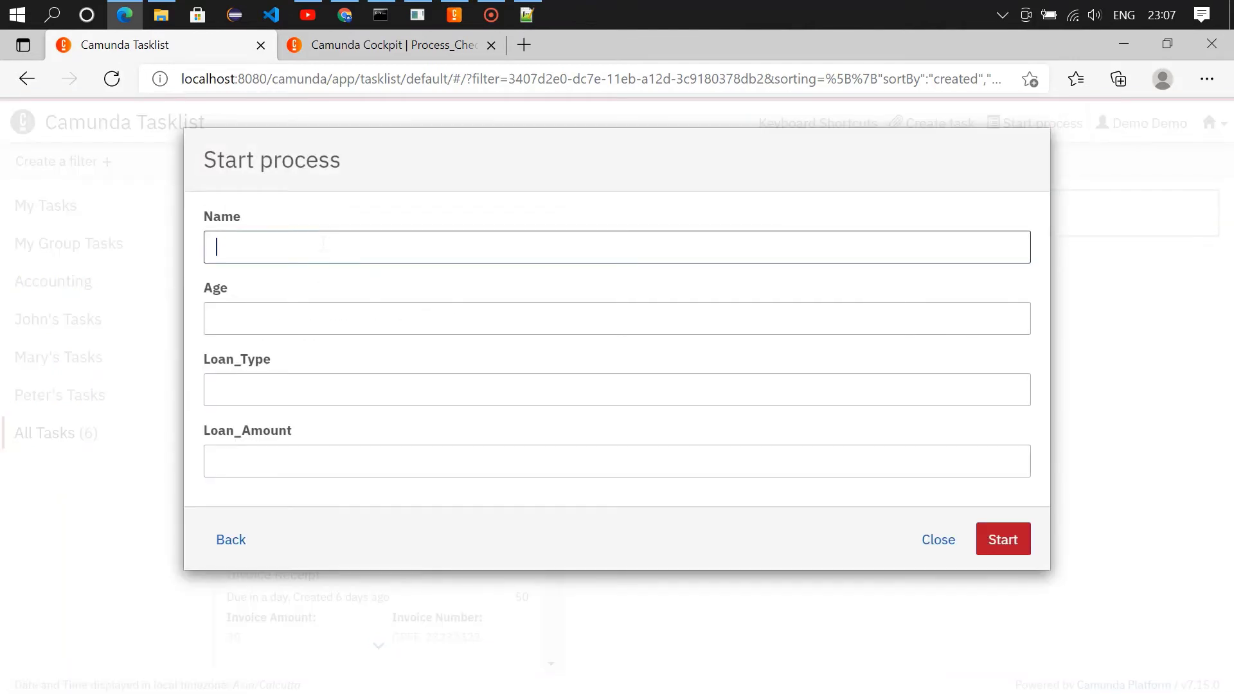
pyautogui.write('HWC')
pyautogui.click(293, 317)
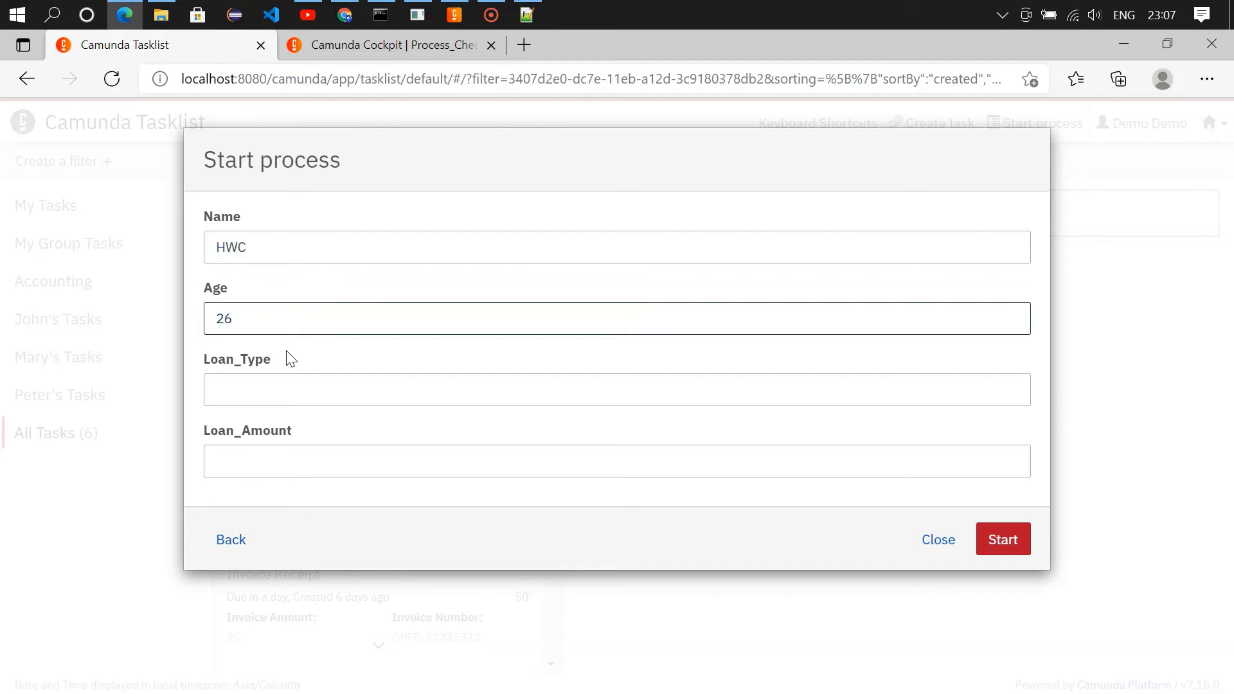
pyautogui.click(276, 393)
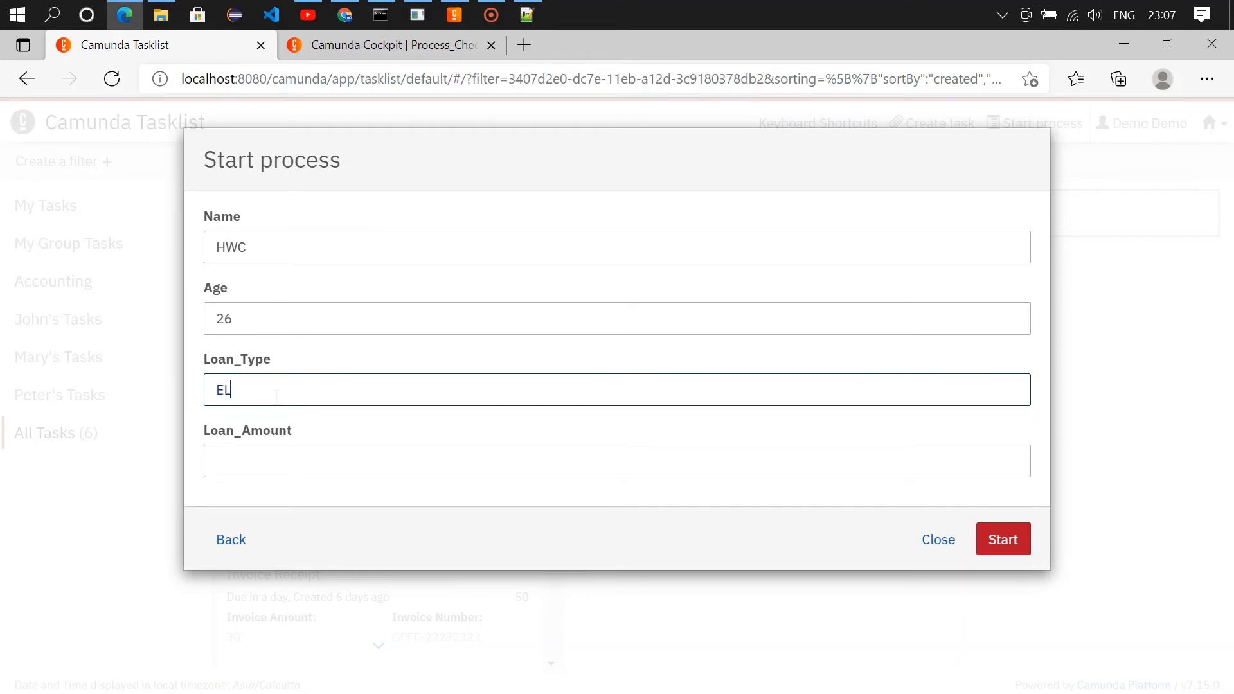
pyautogui.click(255, 451)
pyautogui.write('500000')
pyautogui.click(1002, 540)
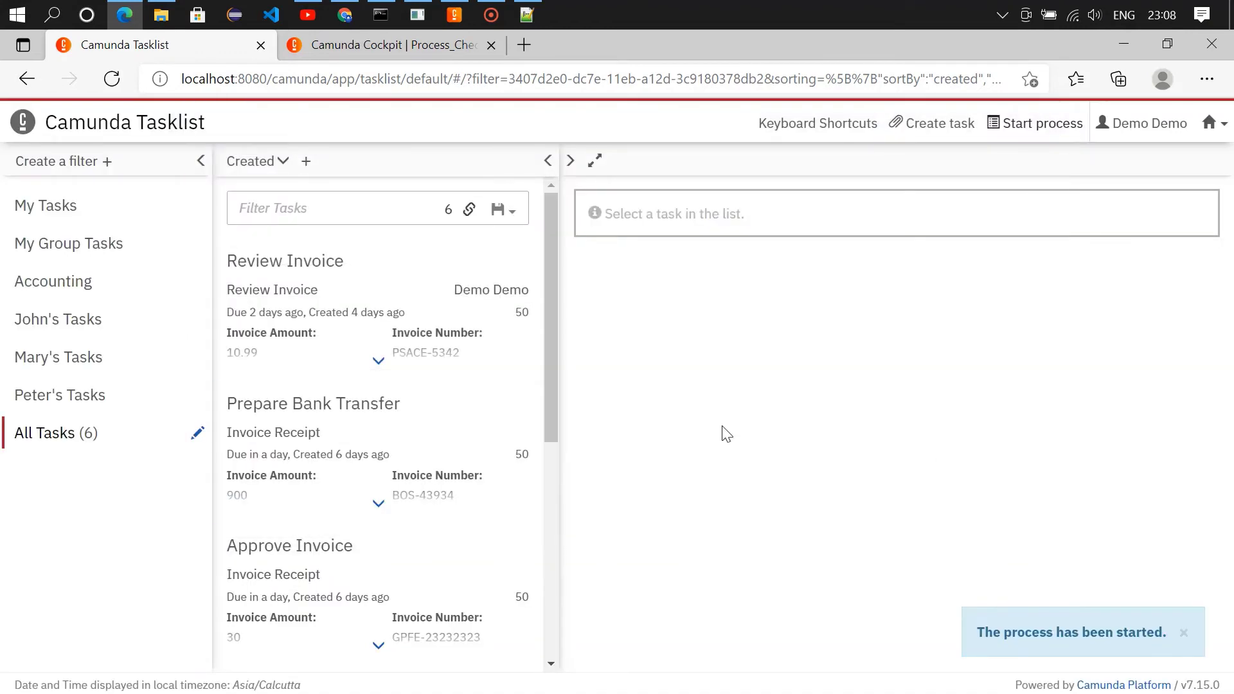
# - Claim the Basic Check task of Process_Check from All Tasks, load its variables and complete it
pyautogui.click(38, 435)
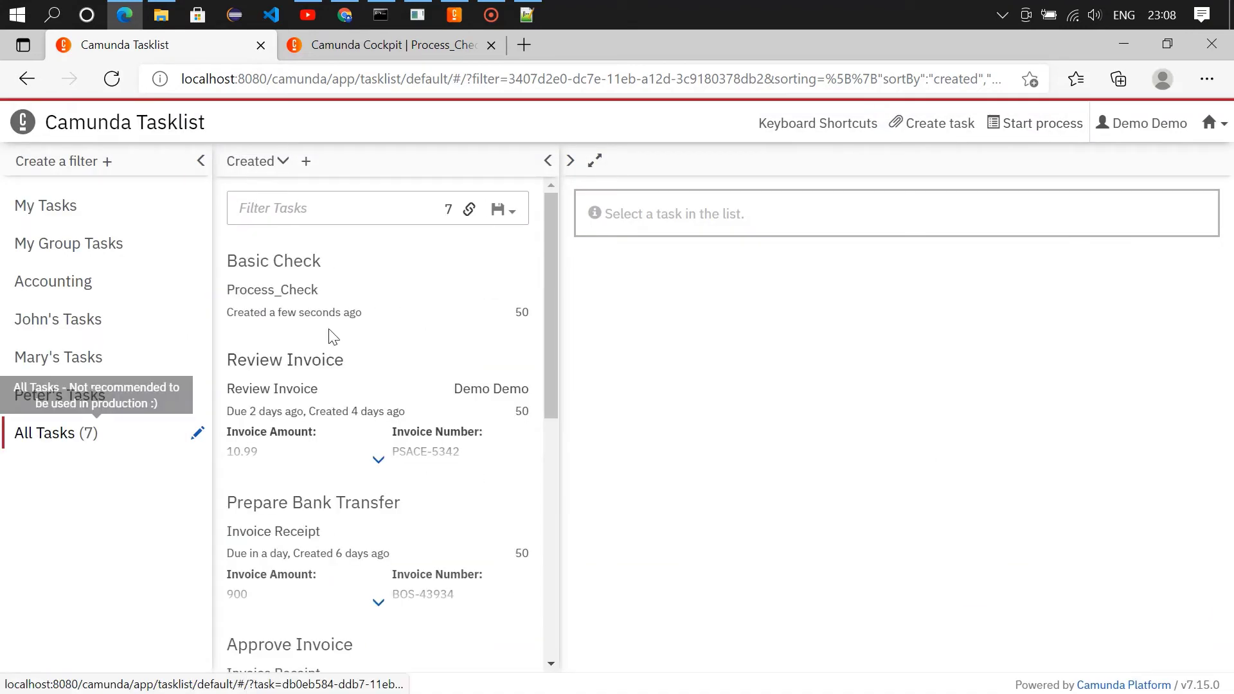
pyautogui.click(307, 300)
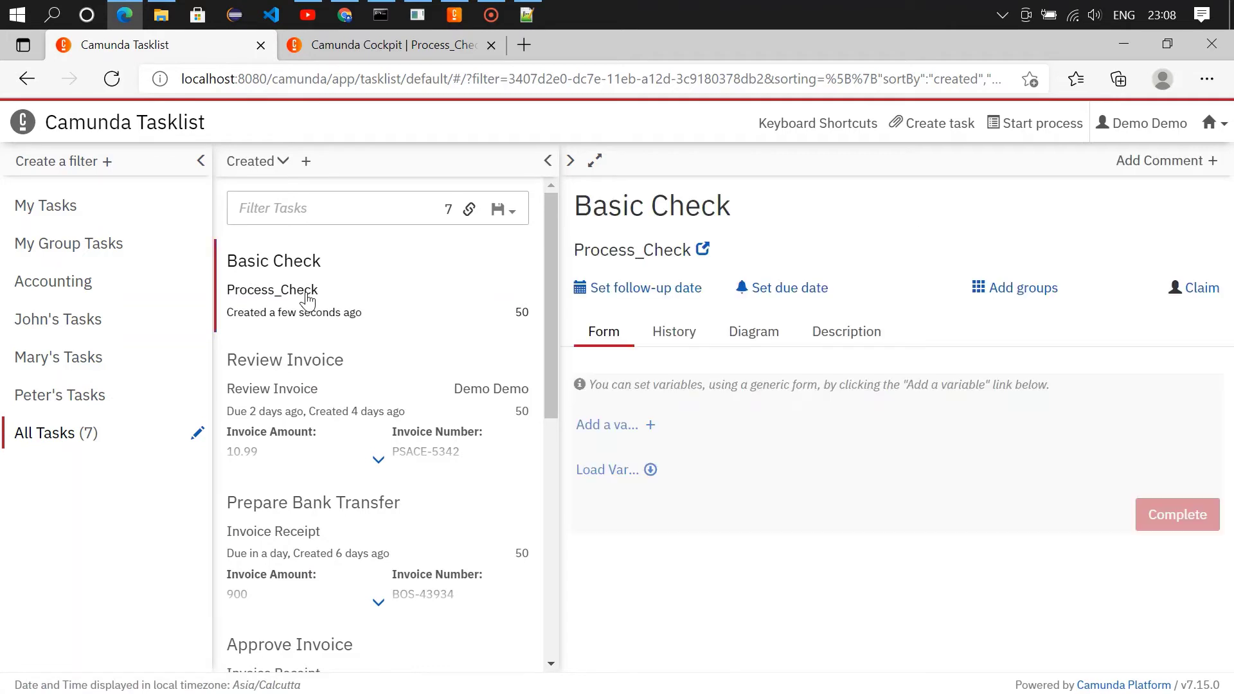
pyautogui.click(1196, 288)
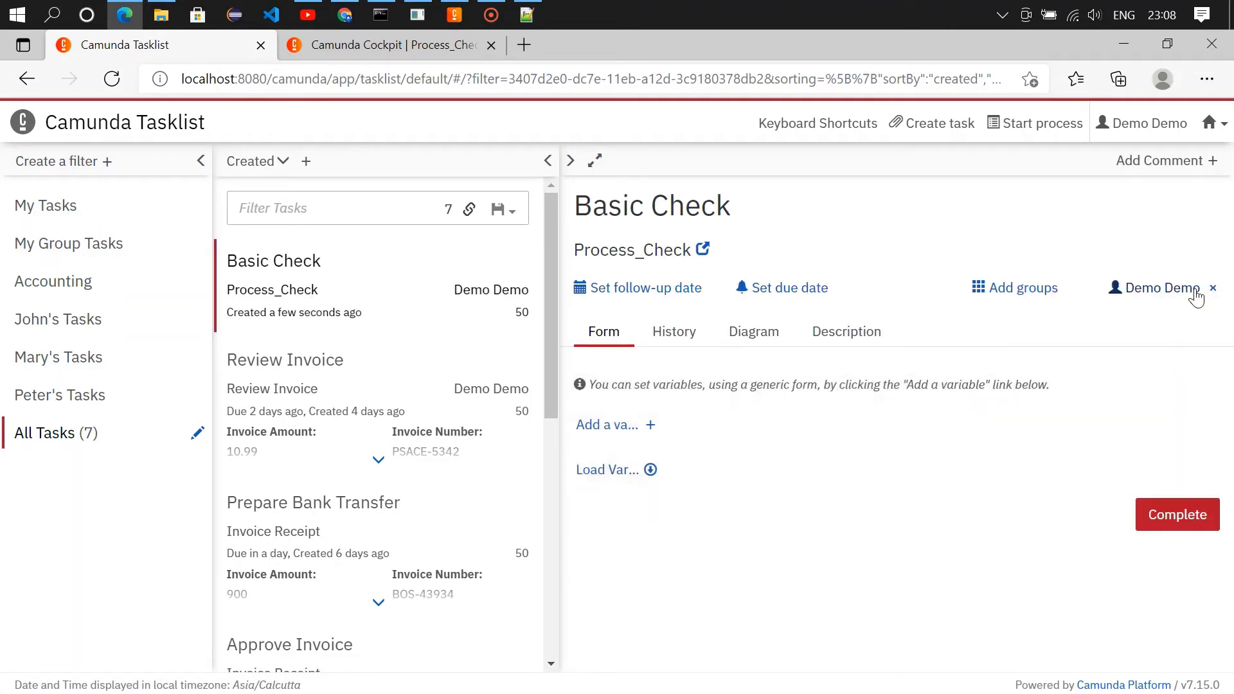
pyautogui.click(607, 470)
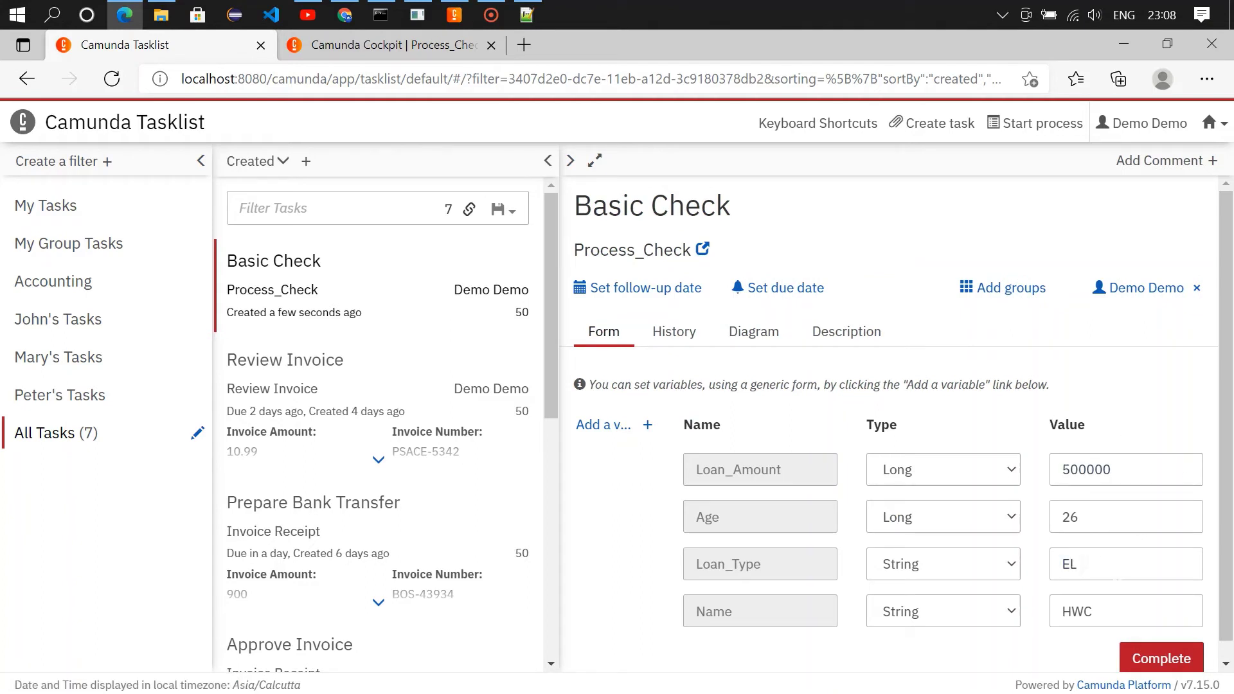
pyautogui.scroll(-1, 1164, 643)
pyautogui.click(1164, 642)
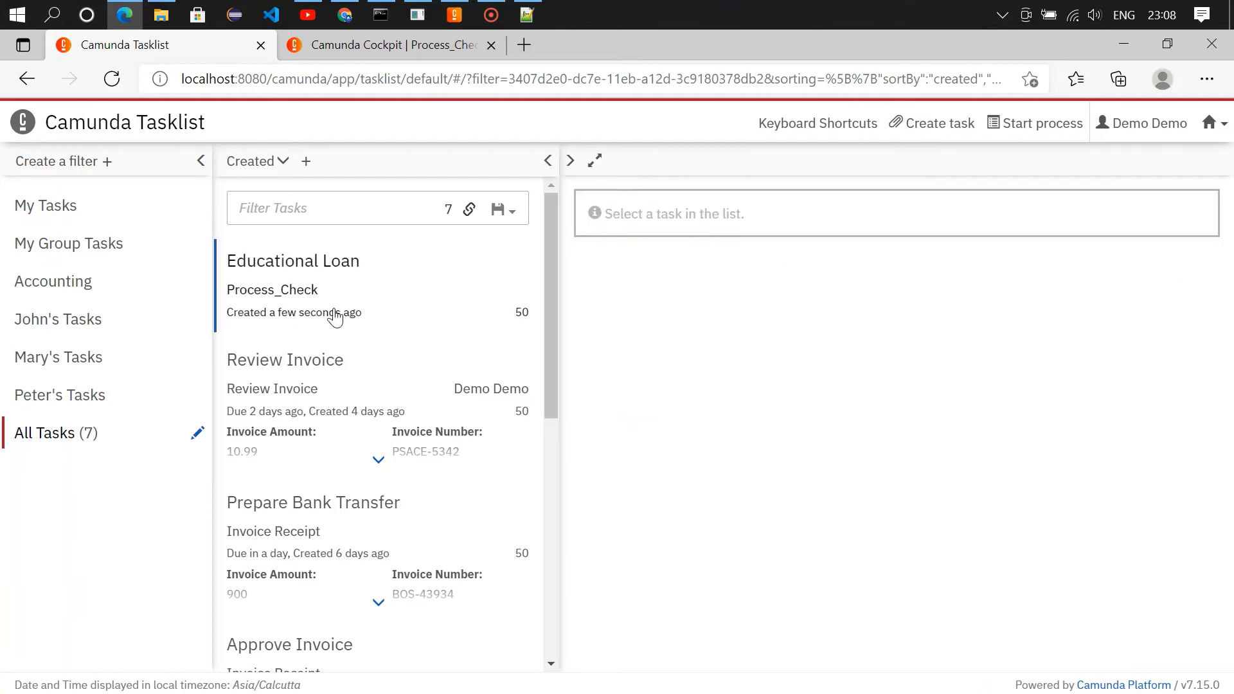
# - Refresh the Process_Check runtime view in Cockpit to check which task holds the instance, and return to Tasklist
pyautogui.moveTo(334, 317)
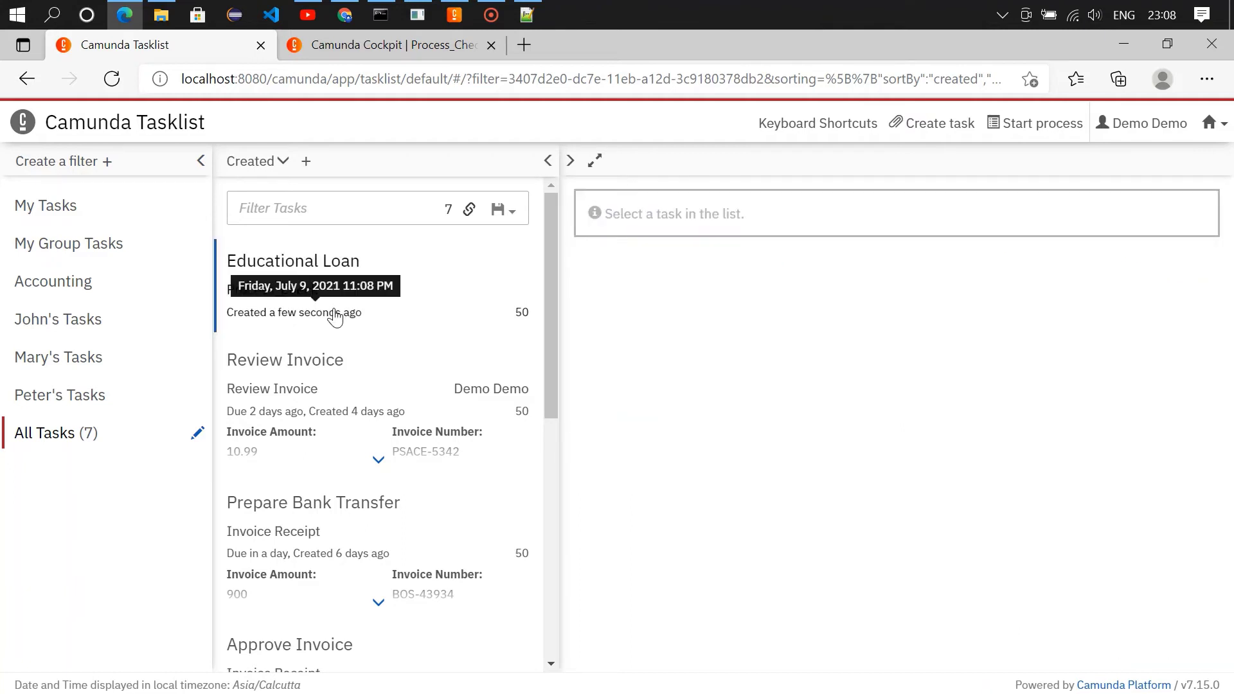
pyautogui.click(388, 54)
pyautogui.click(112, 78)
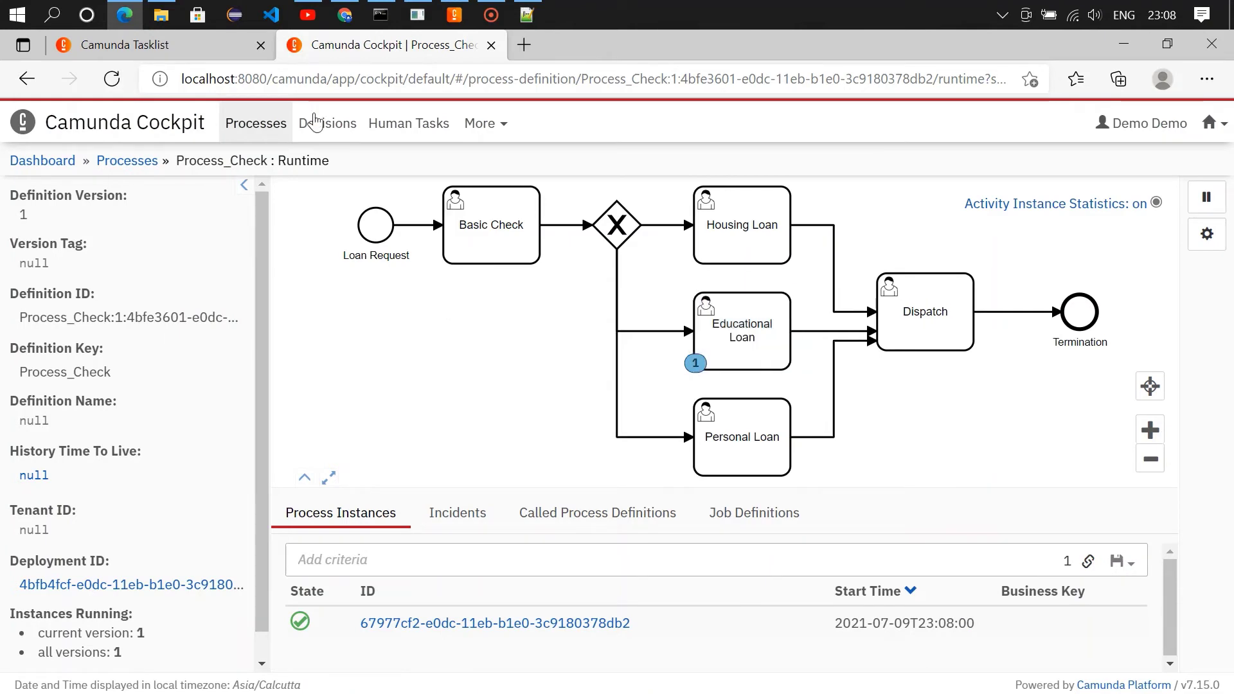
pyautogui.click(154, 48)
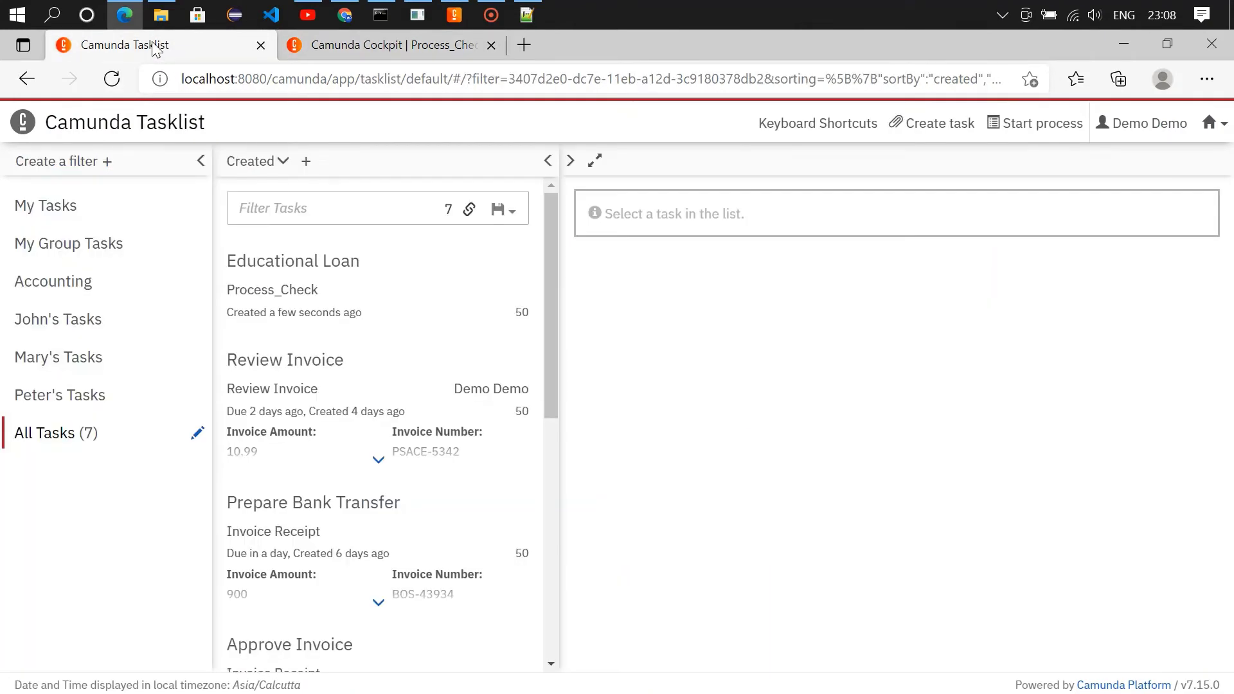
# - Start Process_Check with the applicant's name, Age 26, Loan_Type HL and Loan_Amount 2500000
pyautogui.click(1054, 124)
pyautogui.click(246, 306)
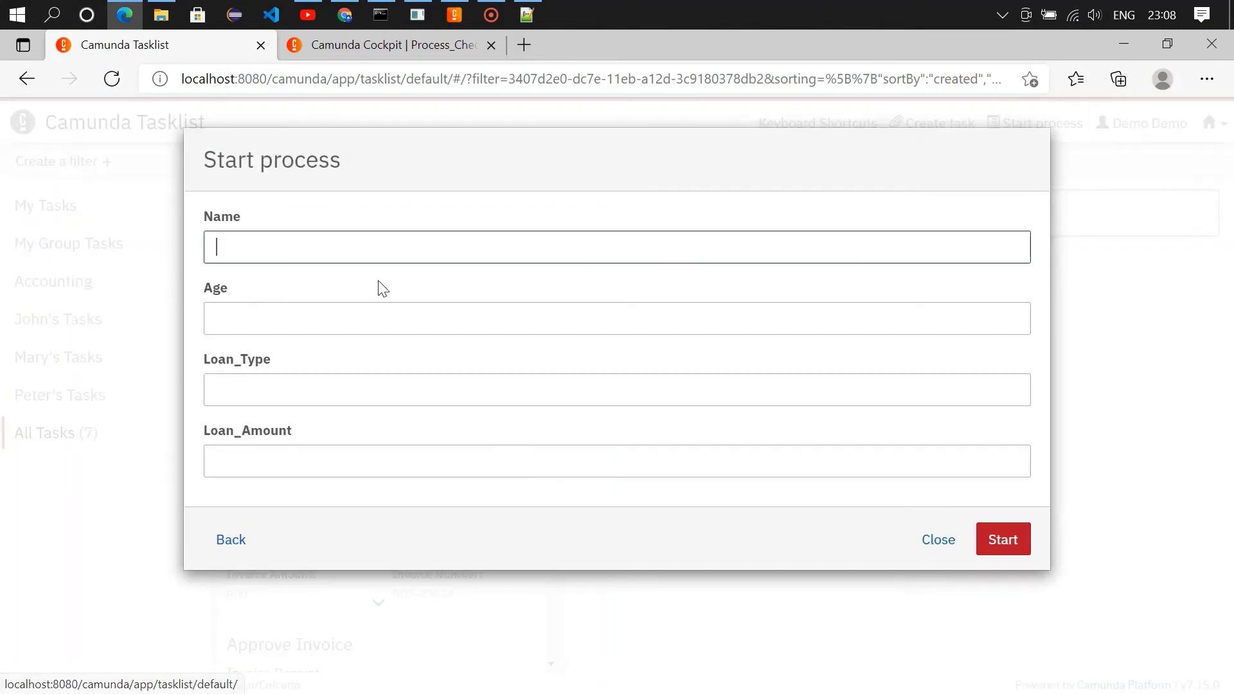
pyautogui.write('HWC')
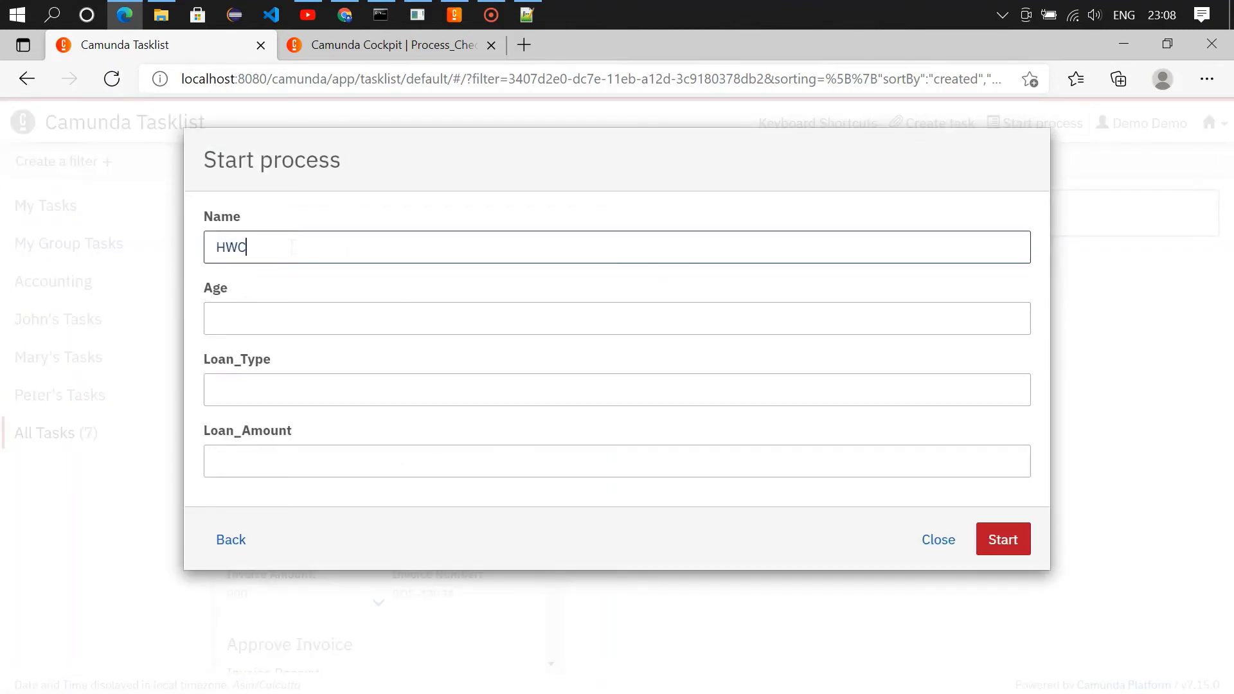
pyautogui.press('Tab')
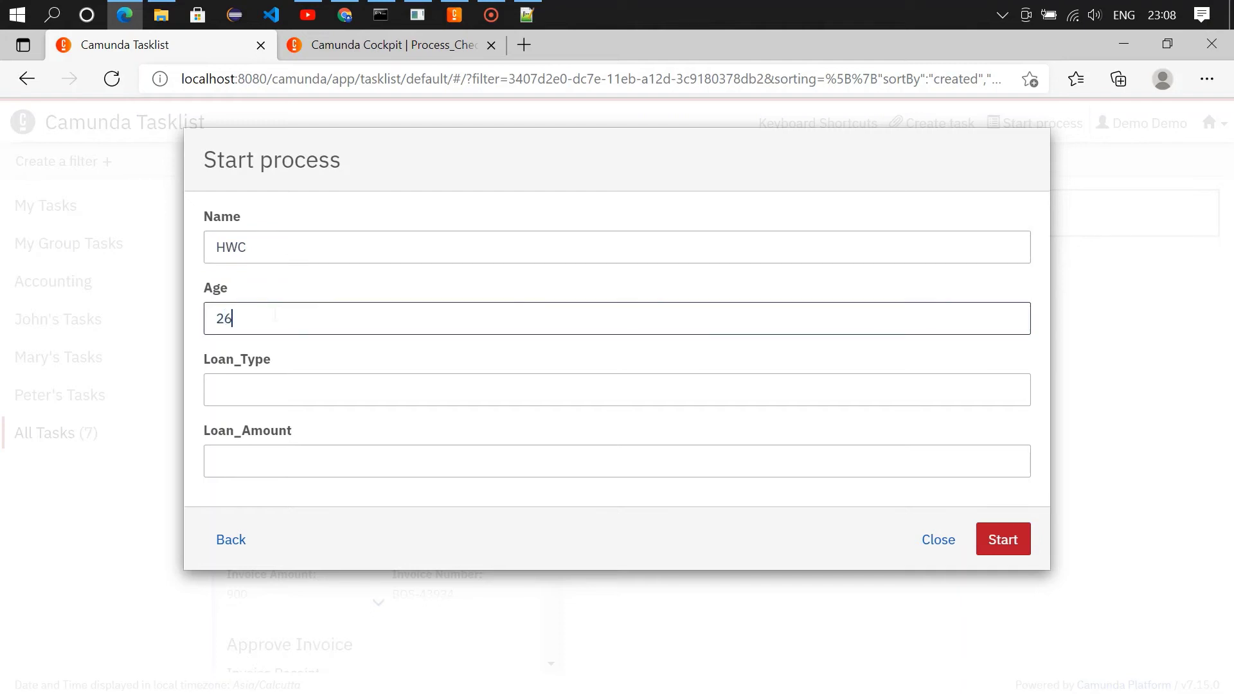
pyautogui.click(257, 397)
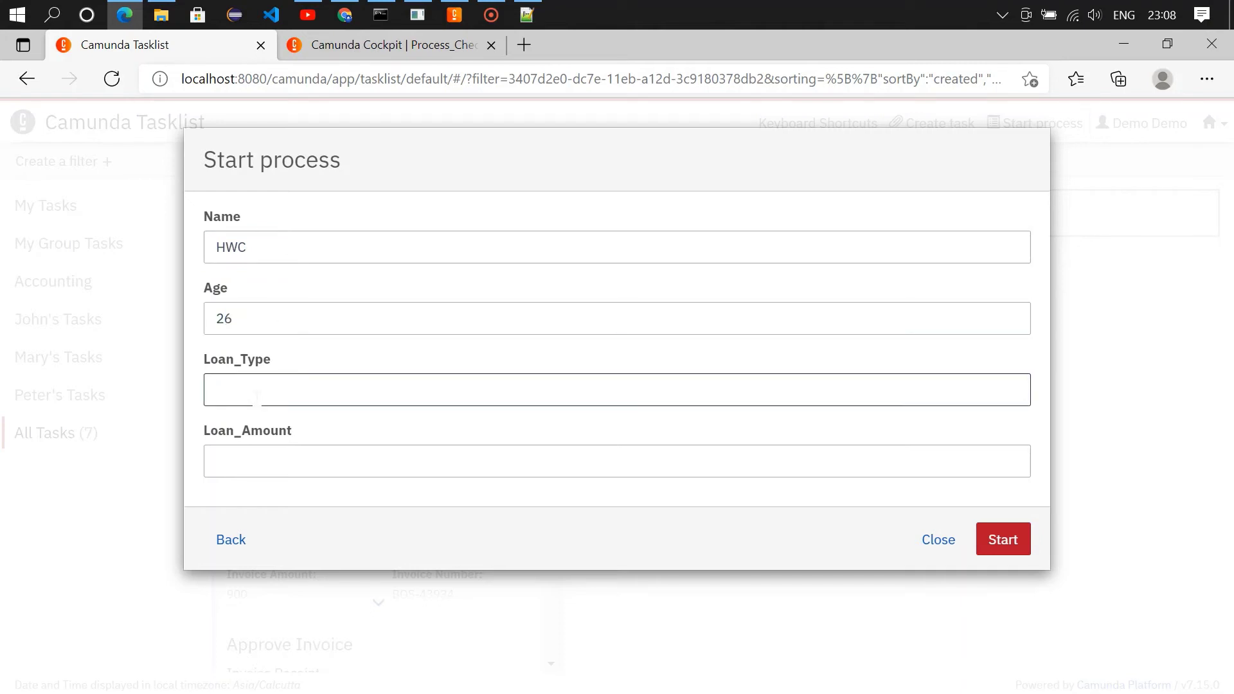
pyautogui.click(264, 458)
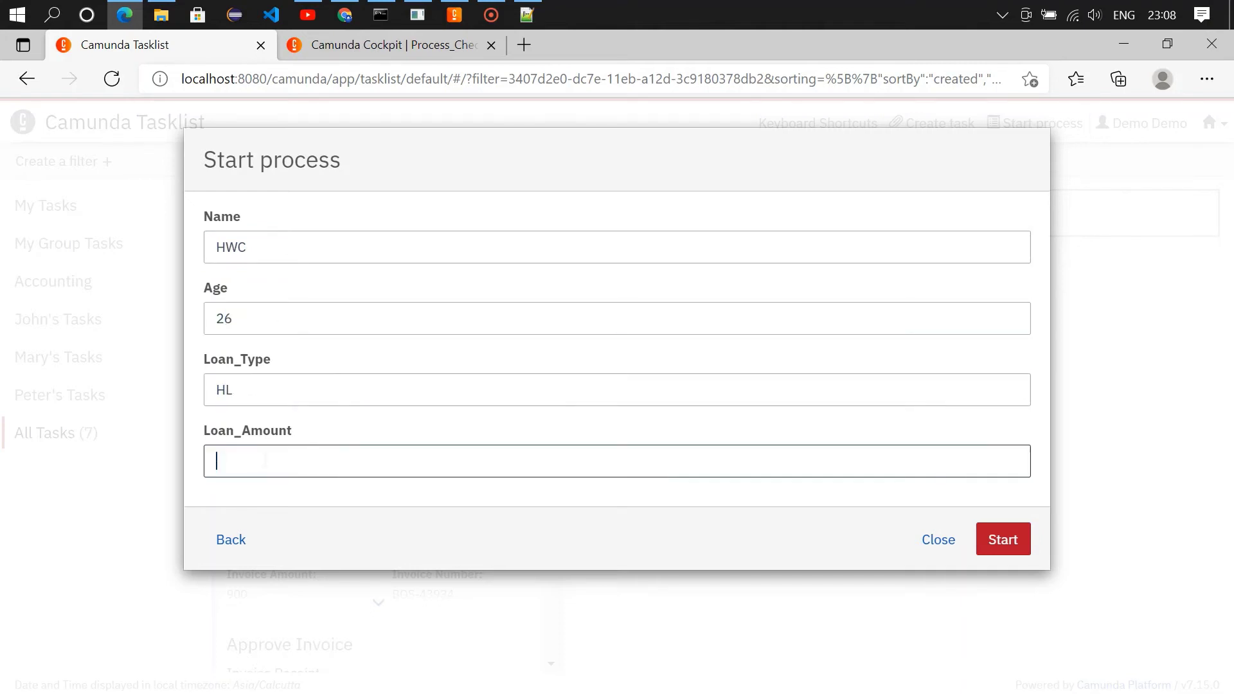
pyautogui.write('2500000')
pyautogui.click(1016, 538)
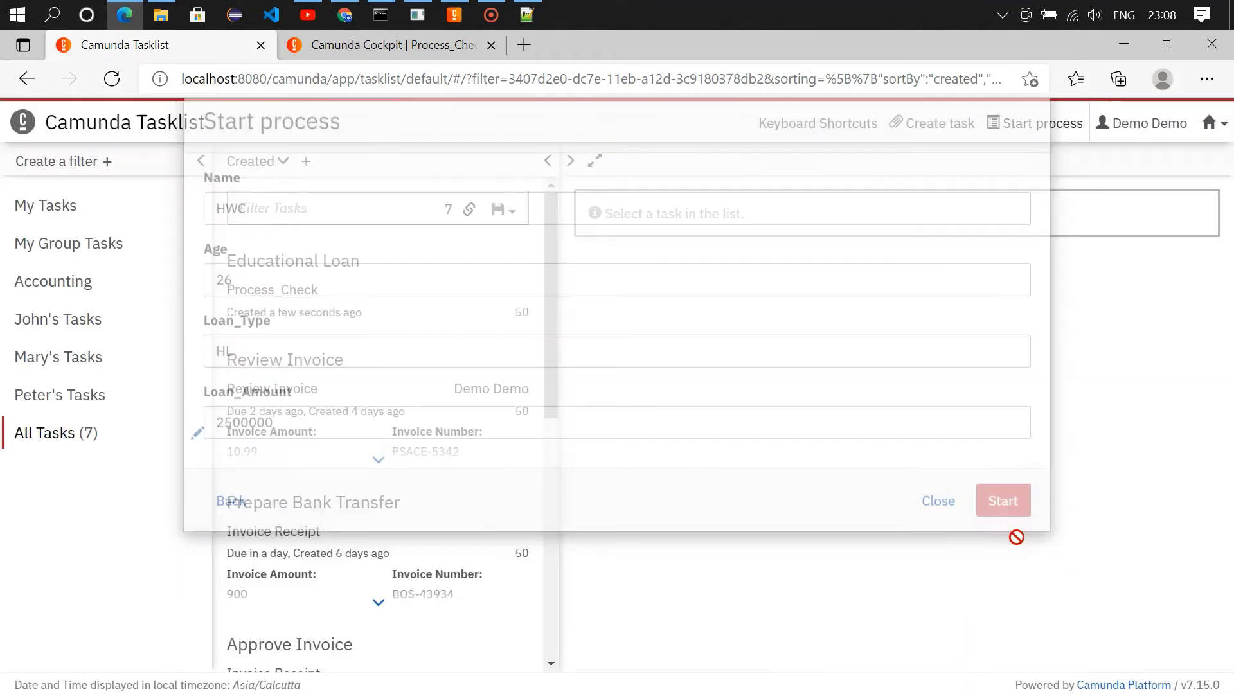
# - Claim the Basic Check task of the HL request from All Tasks, load its variables and complete it
pyautogui.click(63, 440)
pyautogui.click(378, 257)
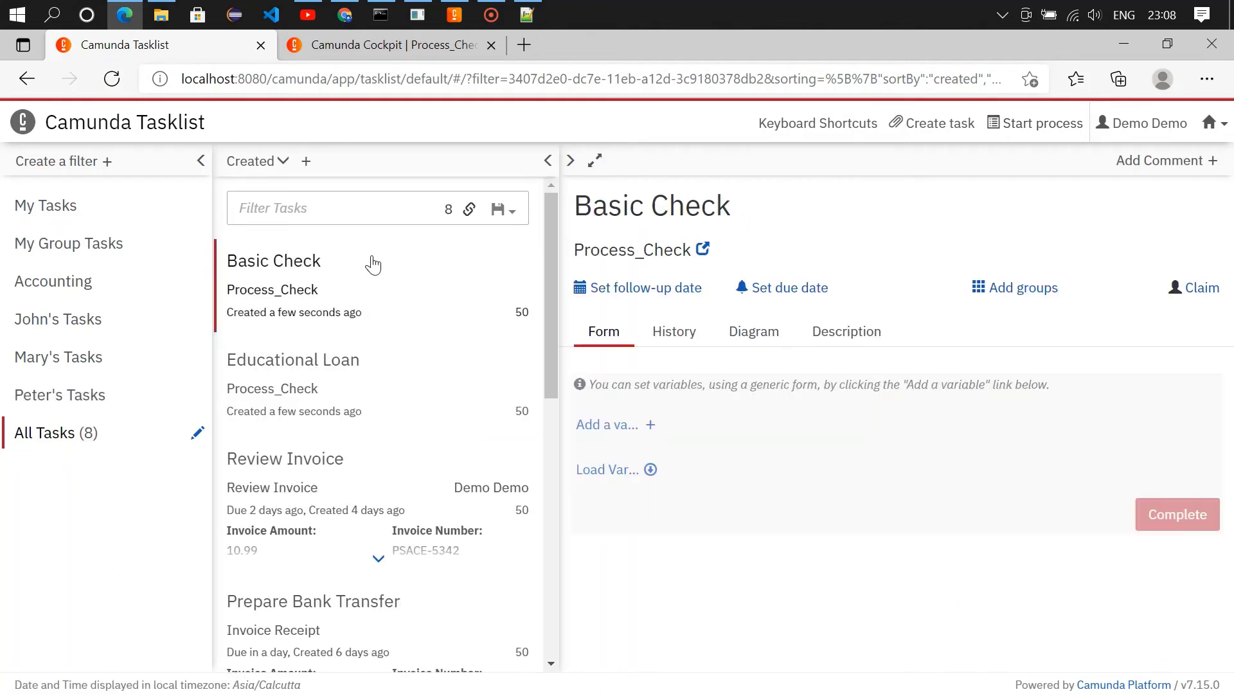
pyautogui.click(1205, 297)
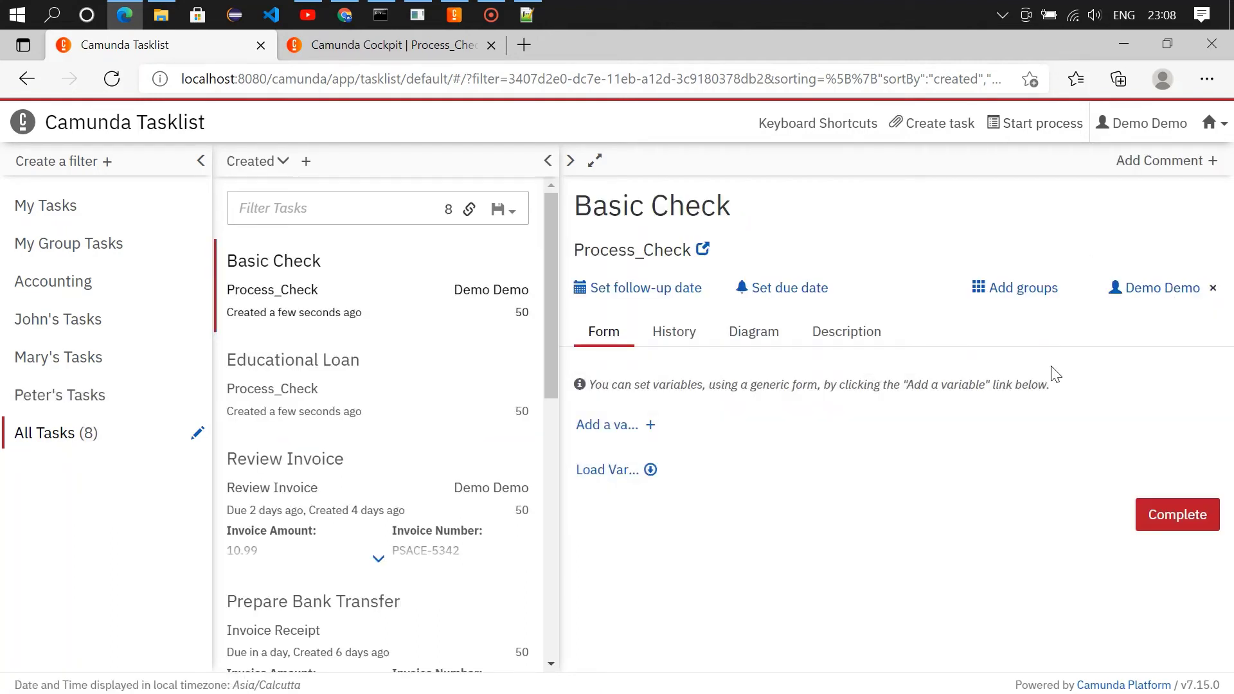
pyautogui.click(607, 471)
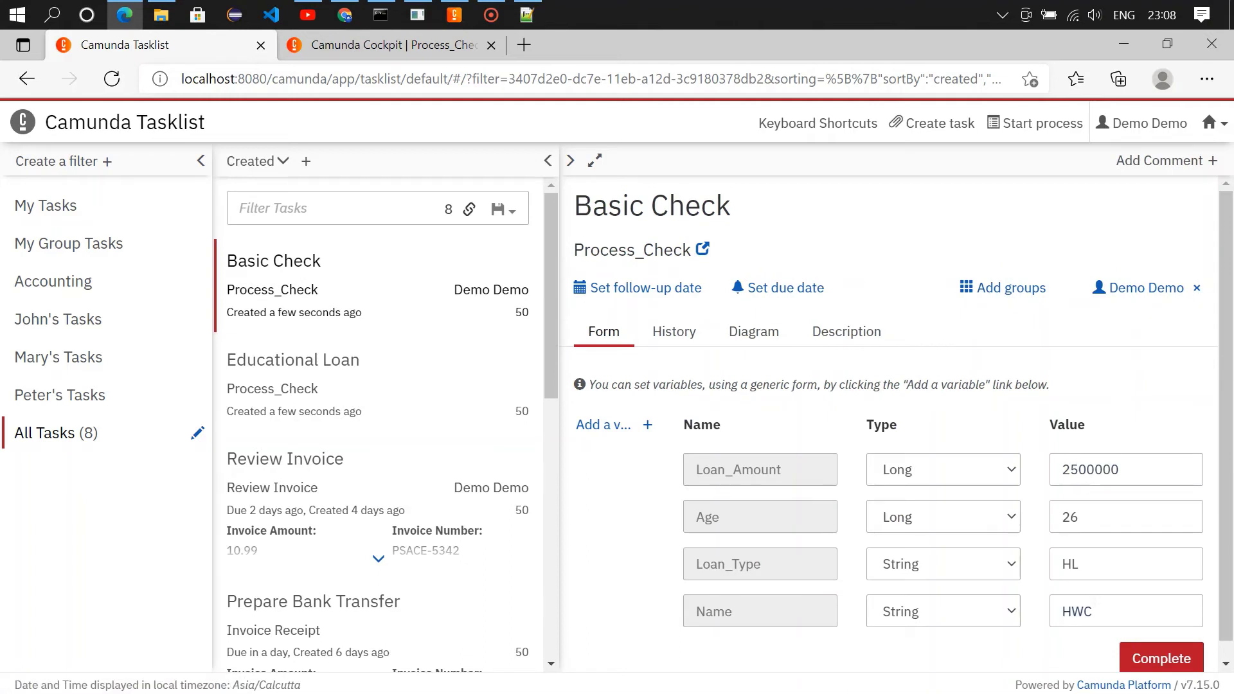
pyautogui.click(1160, 658)
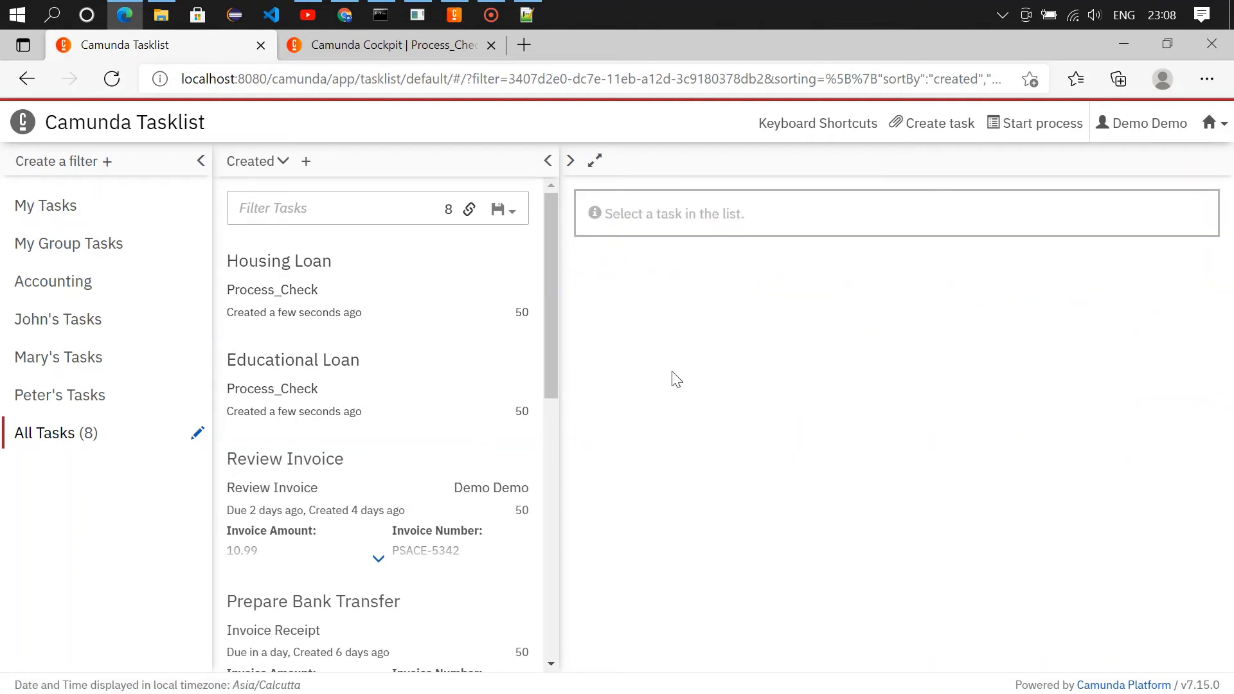
# - Start another Process_Check instance with the applicant's name, Age 26, Loan_Type PL and Loan_Amount 200000
pyautogui.click(1031, 125)
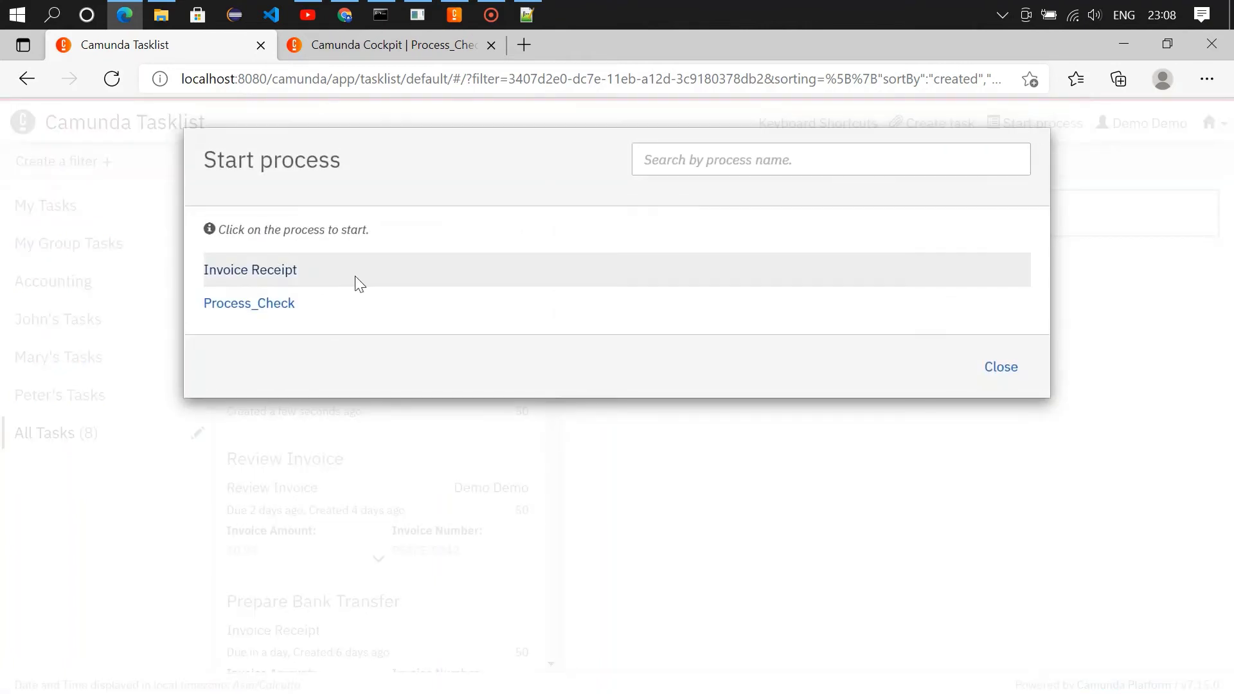
pyautogui.click(235, 306)
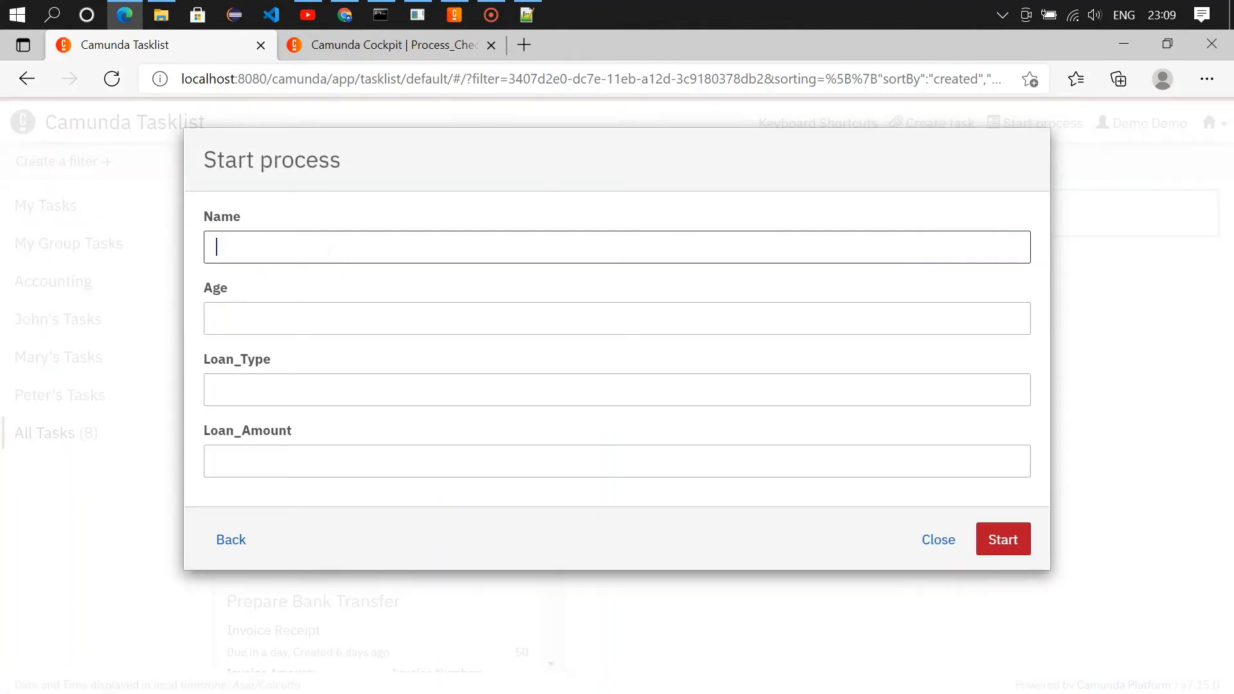
pyautogui.write('HWC')
pyautogui.click(328, 310)
pyautogui.write('26')
pyautogui.click(293, 387)
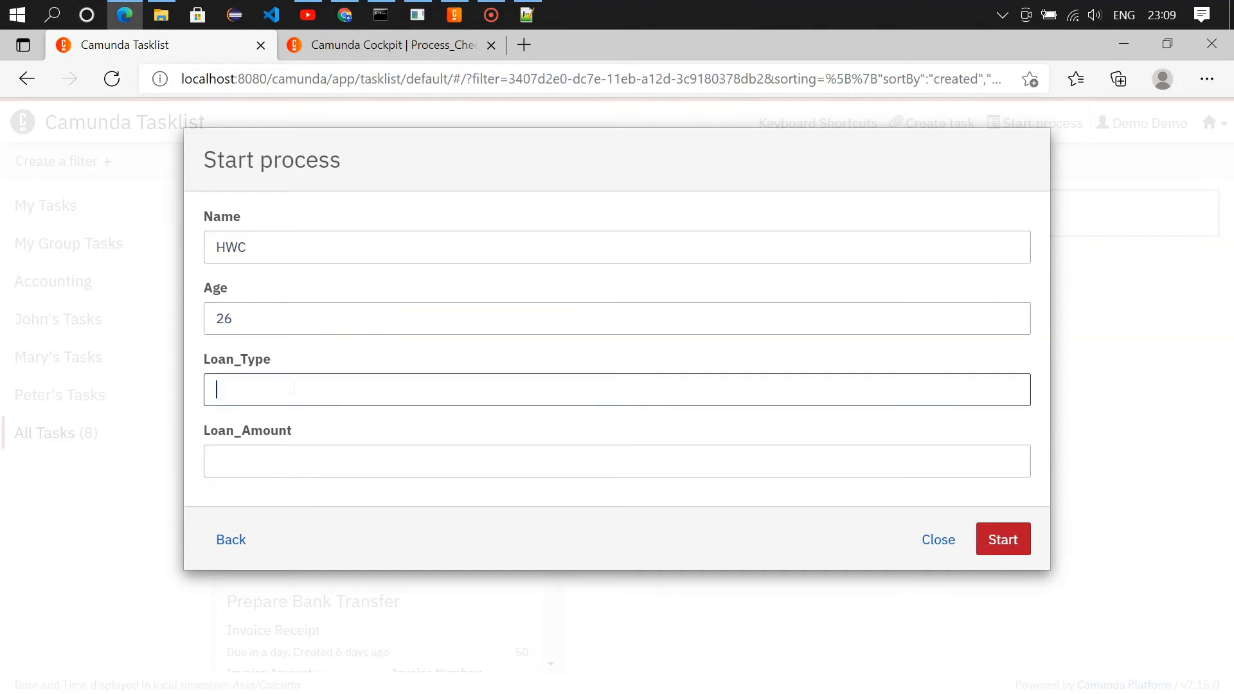
pyautogui.click(284, 461)
pyautogui.write('200000')
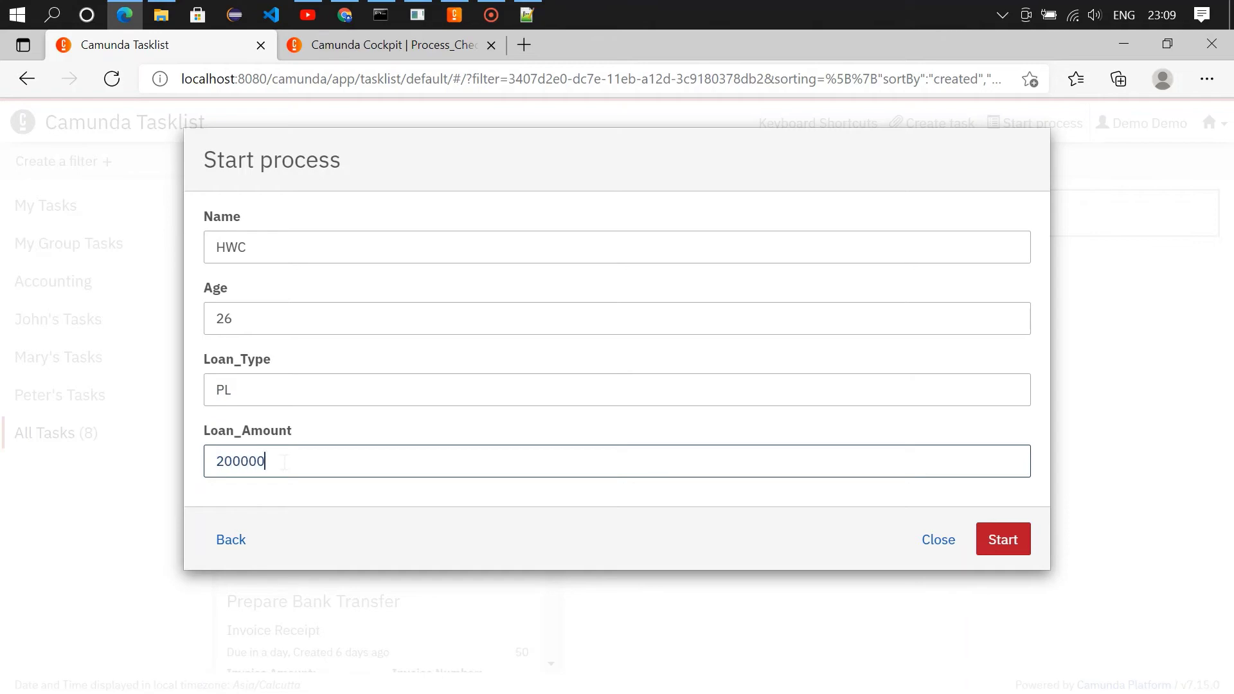
pyautogui.click(1015, 538)
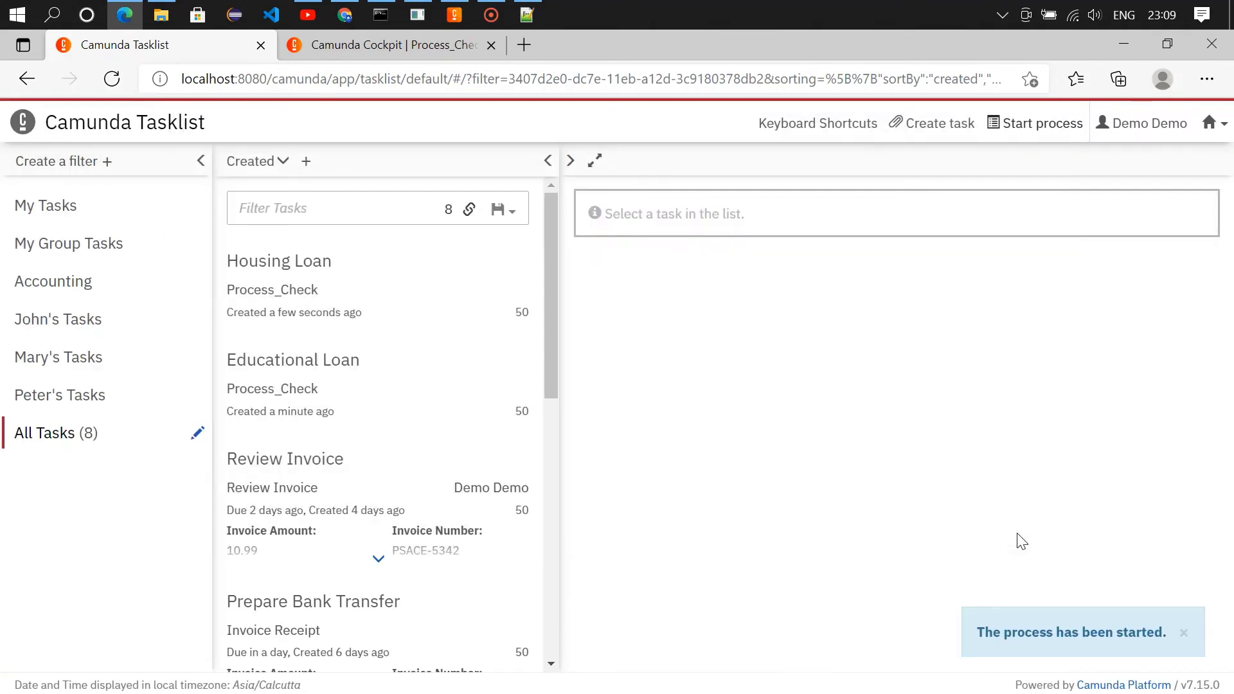
# - Claim the PL request's Basic Check task, load its variables and complete it, and switch to the Process_Check view in Camunda Cockpit
pyautogui.click(61, 437)
pyautogui.click(302, 290)
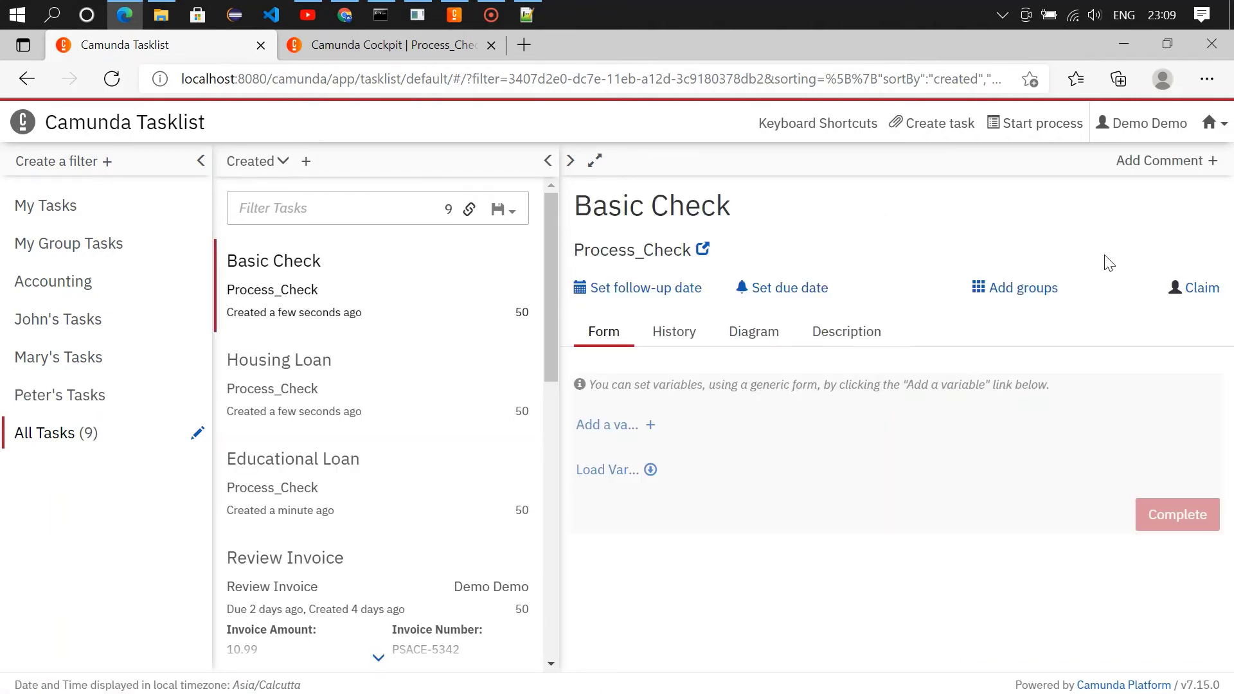
pyautogui.click(1199, 288)
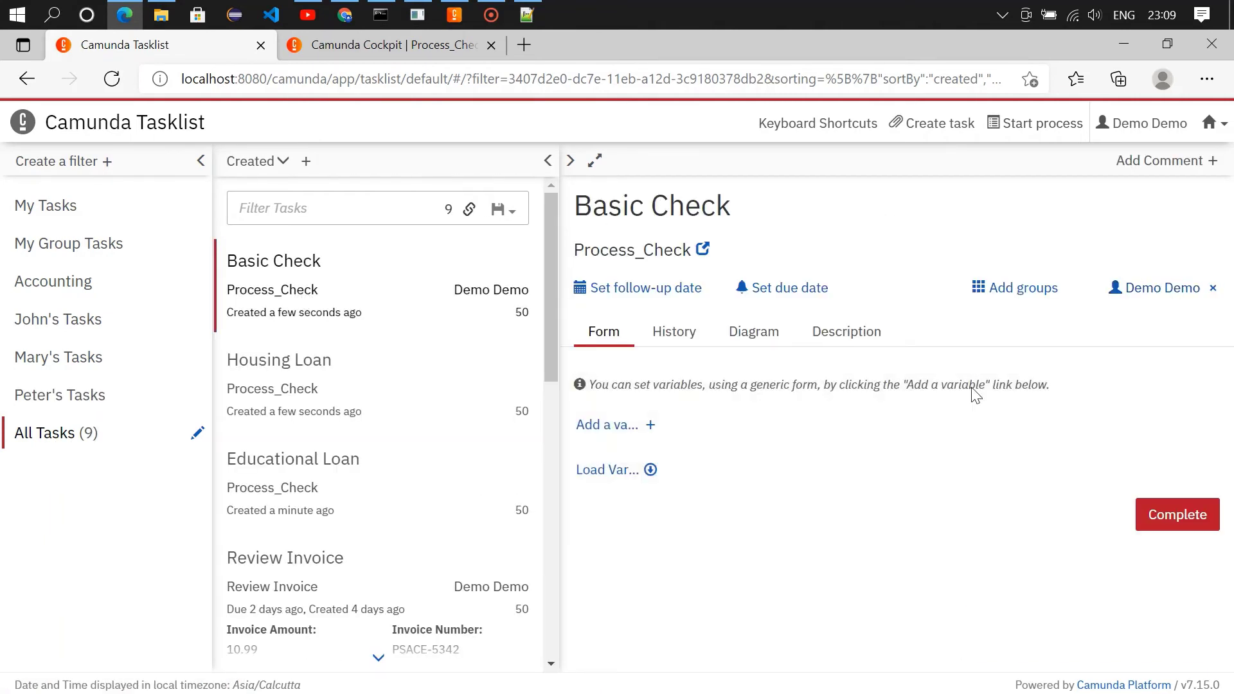
pyautogui.click(612, 471)
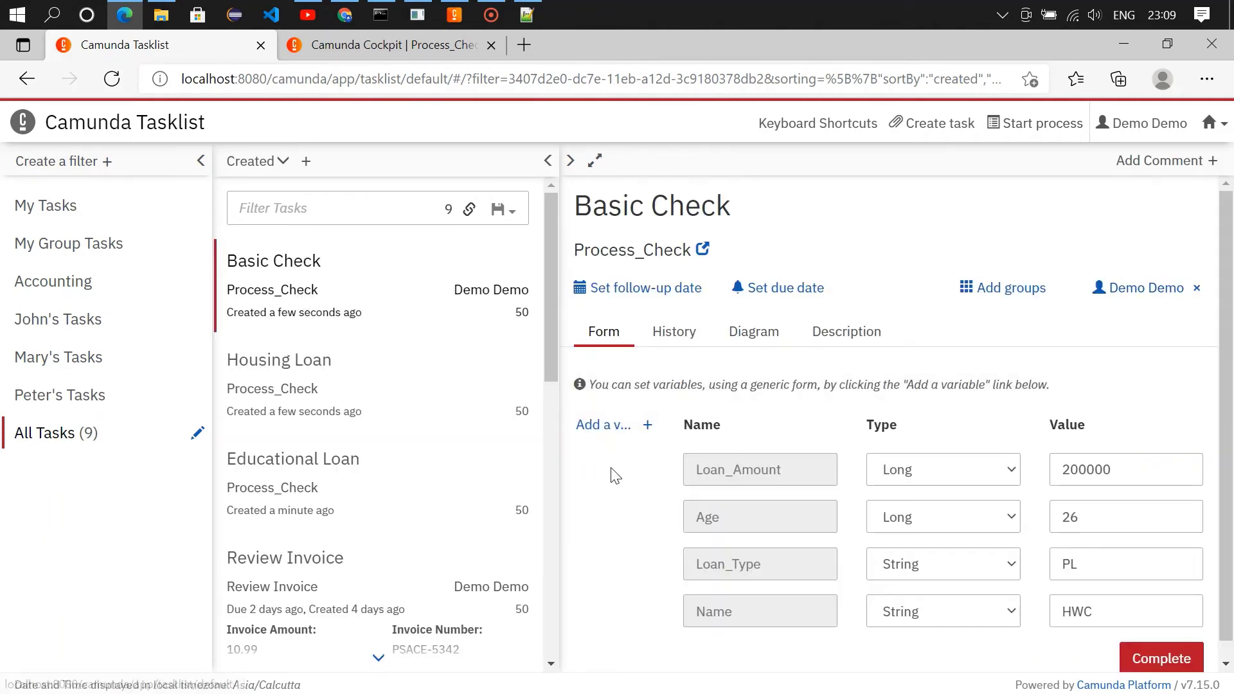
pyautogui.click(1153, 655)
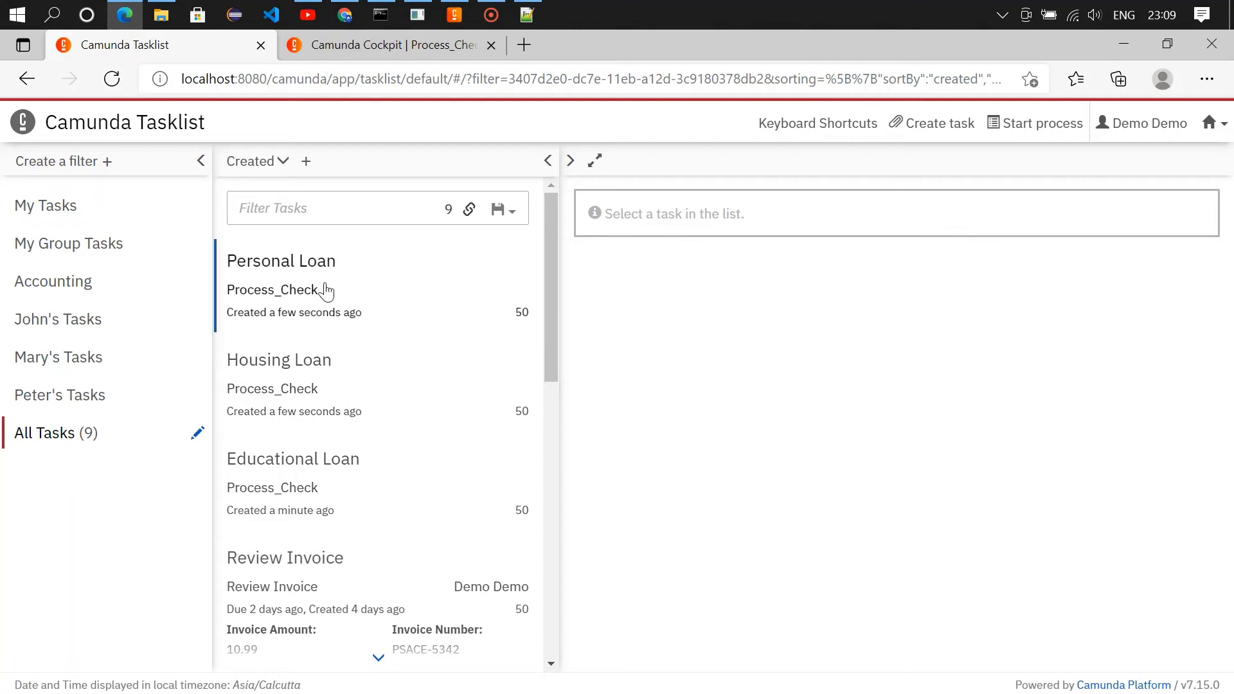
pyautogui.click(394, 45)
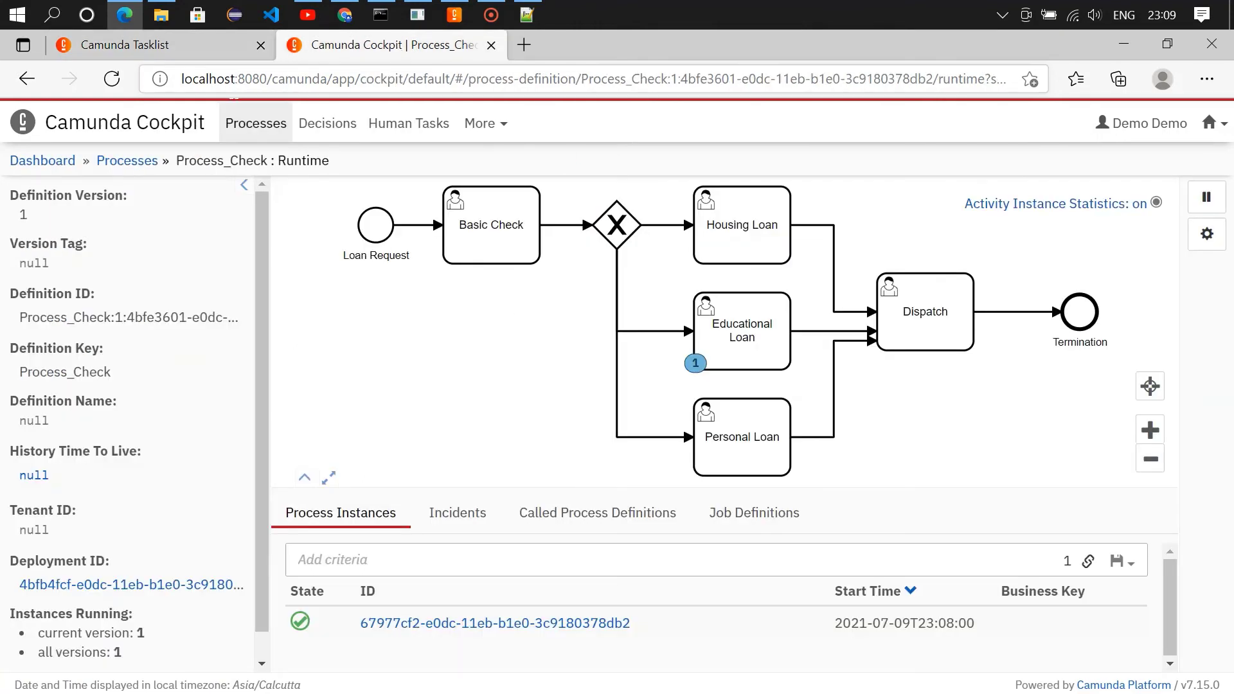
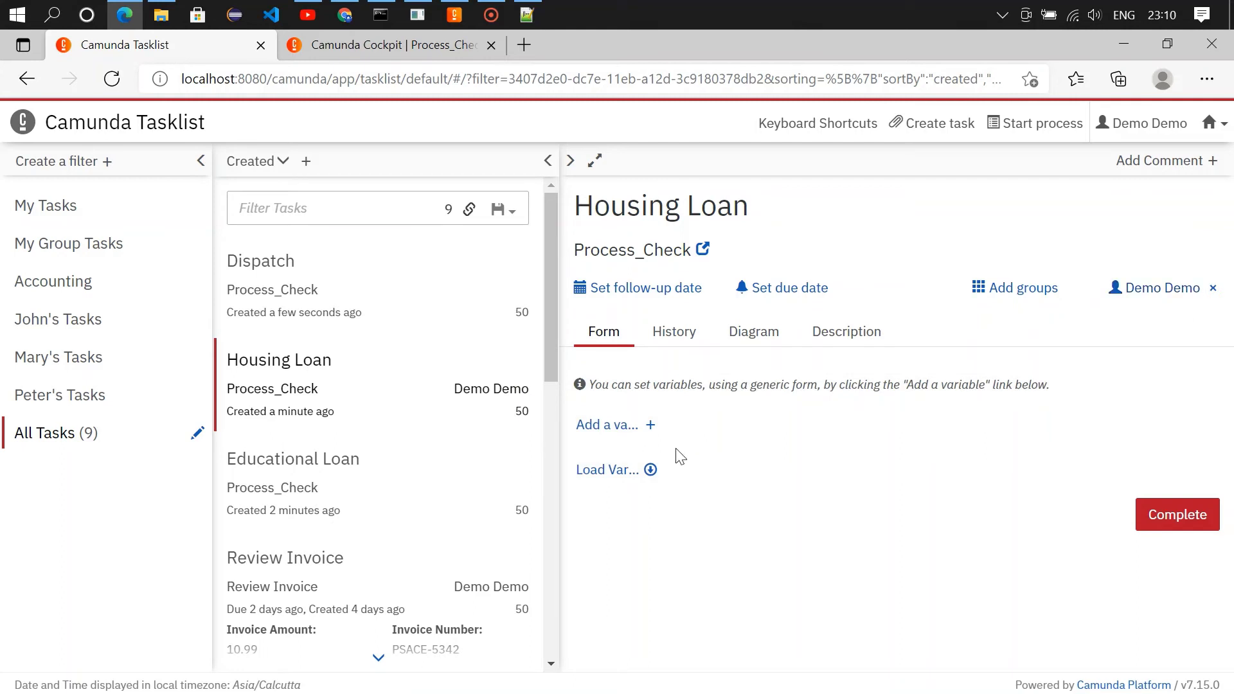
# - Load the variables of the claimed Housing Loan task in Camunda Tasklist and complete the task
pyautogui.click(615, 470)
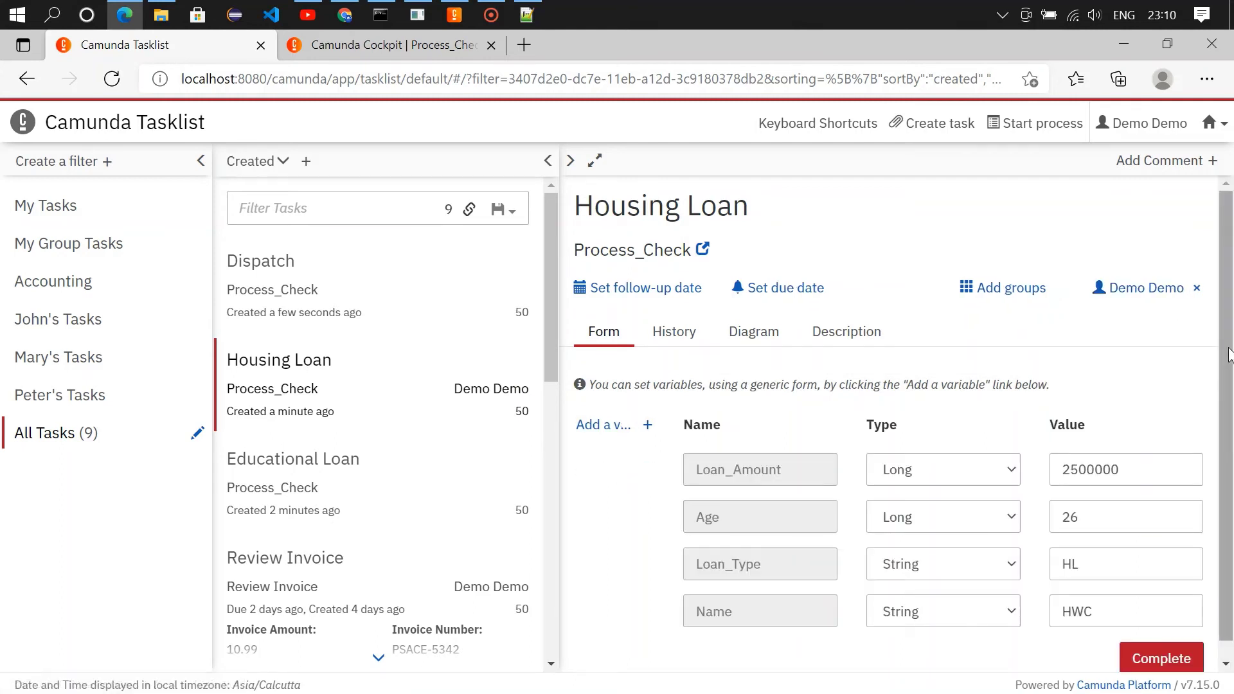
pyautogui.scroll(-1, 1228, 355)
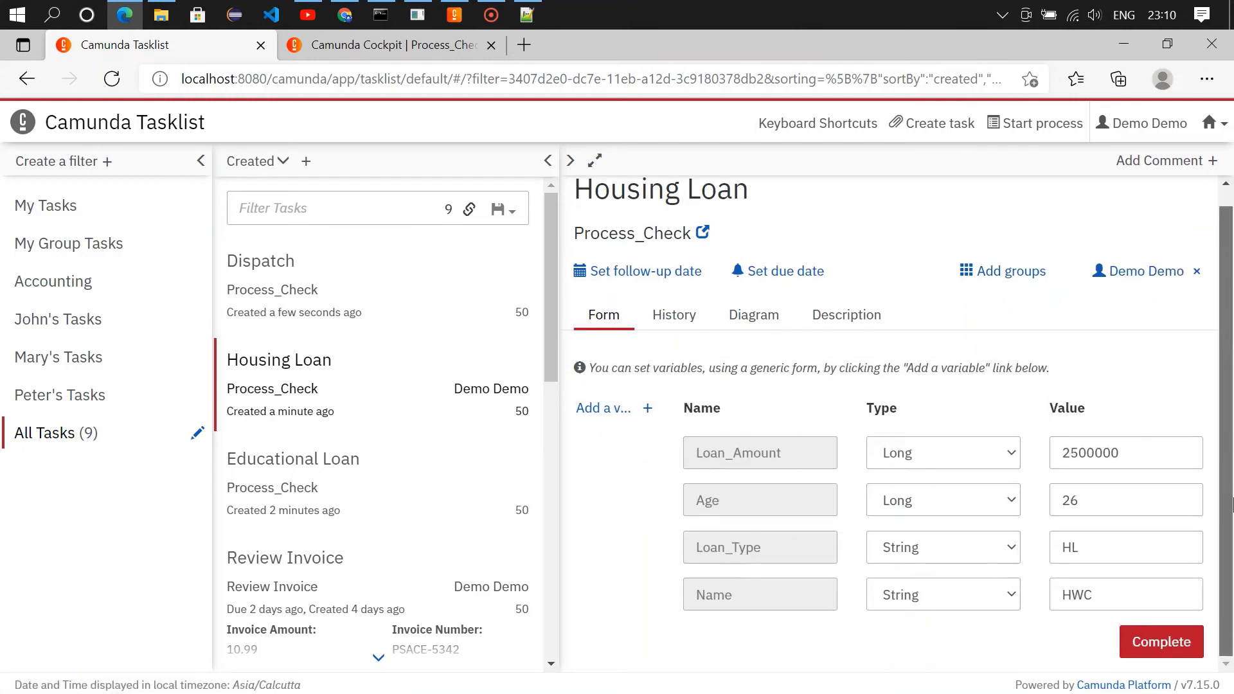
pyautogui.click(1149, 650)
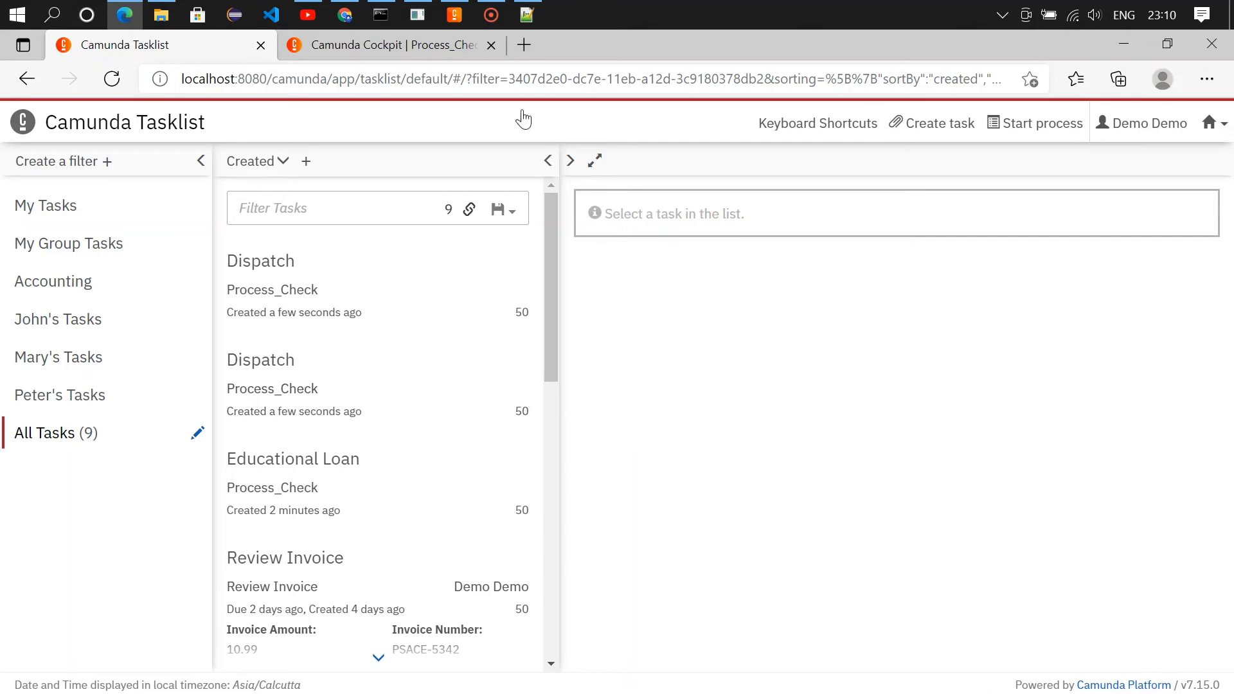
# - Refresh the Process_Check runtime view in Camunda Cockpit to check which tasks hold the instances, and return to Tasklist
pyautogui.click(383, 45)
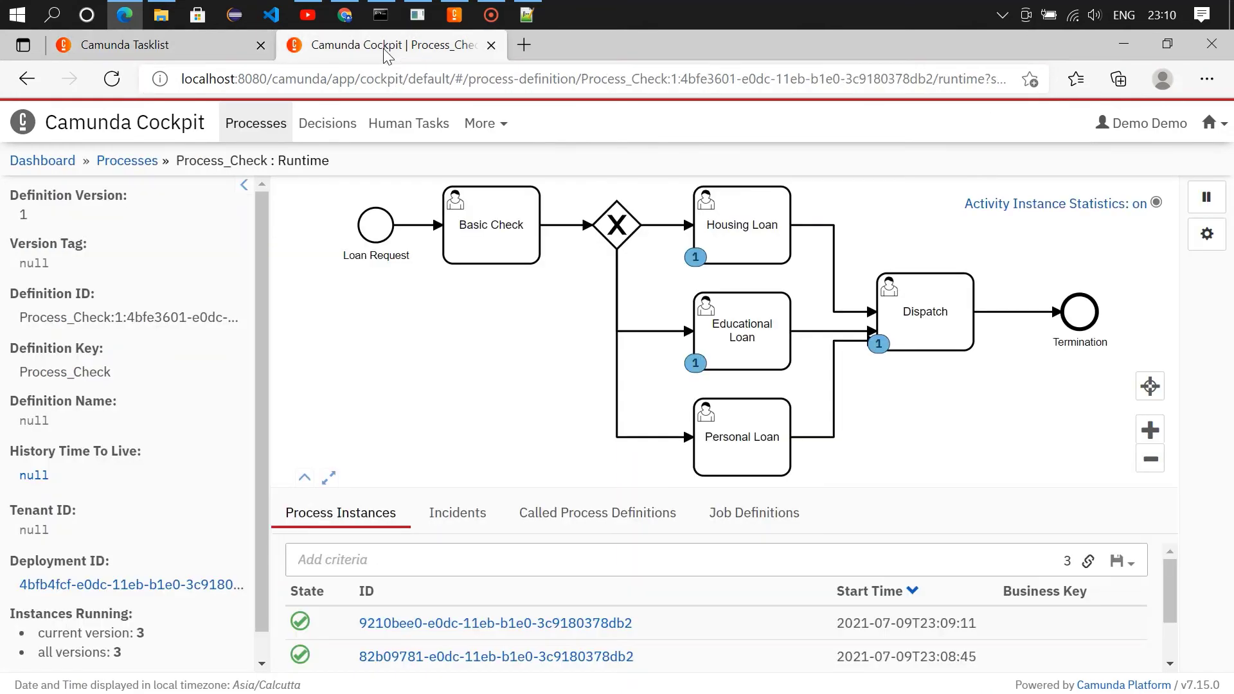
pyautogui.click(119, 83)
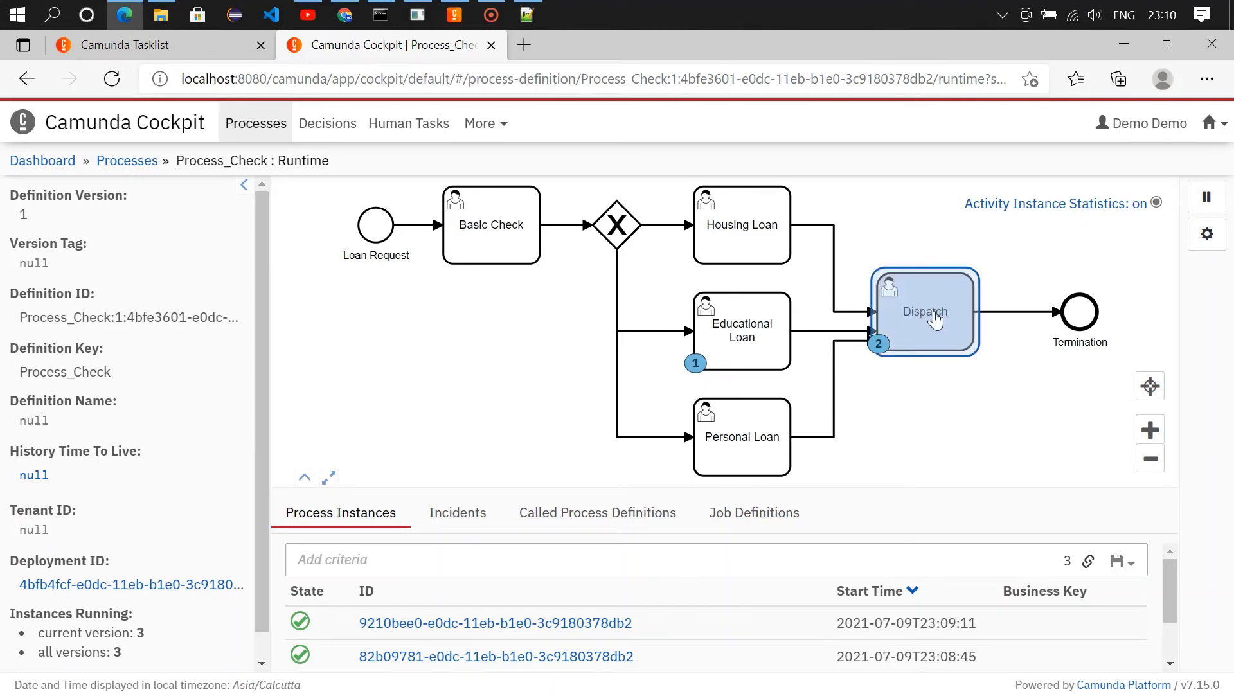
pyautogui.click(137, 52)
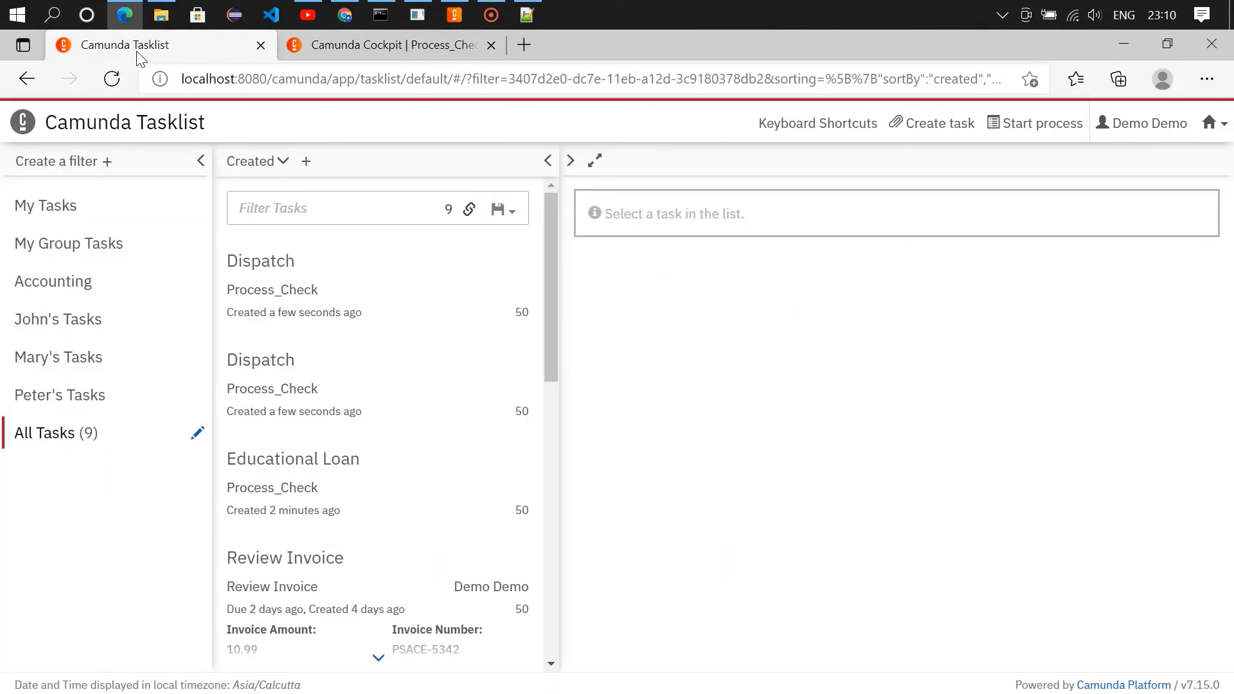
# - Claim the Educational Loan task of Process_Check, load its variables and complete it
pyautogui.click(273, 477)
pyautogui.click(1192, 288)
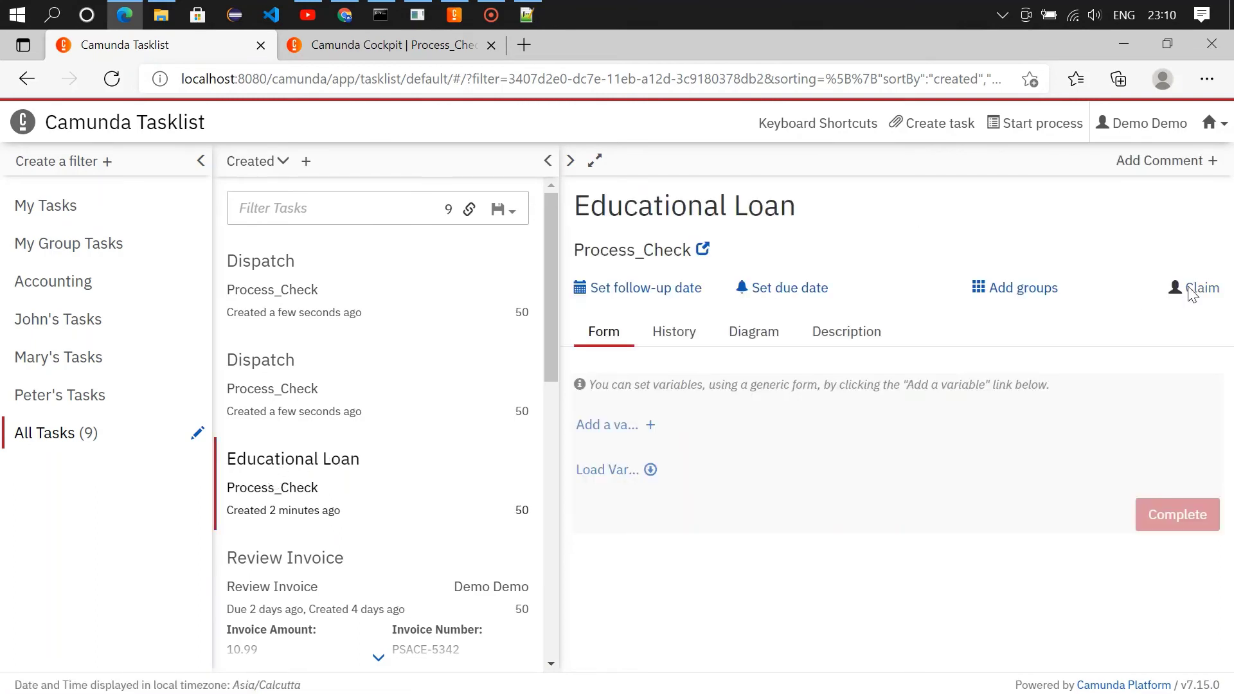
pyautogui.click(586, 469)
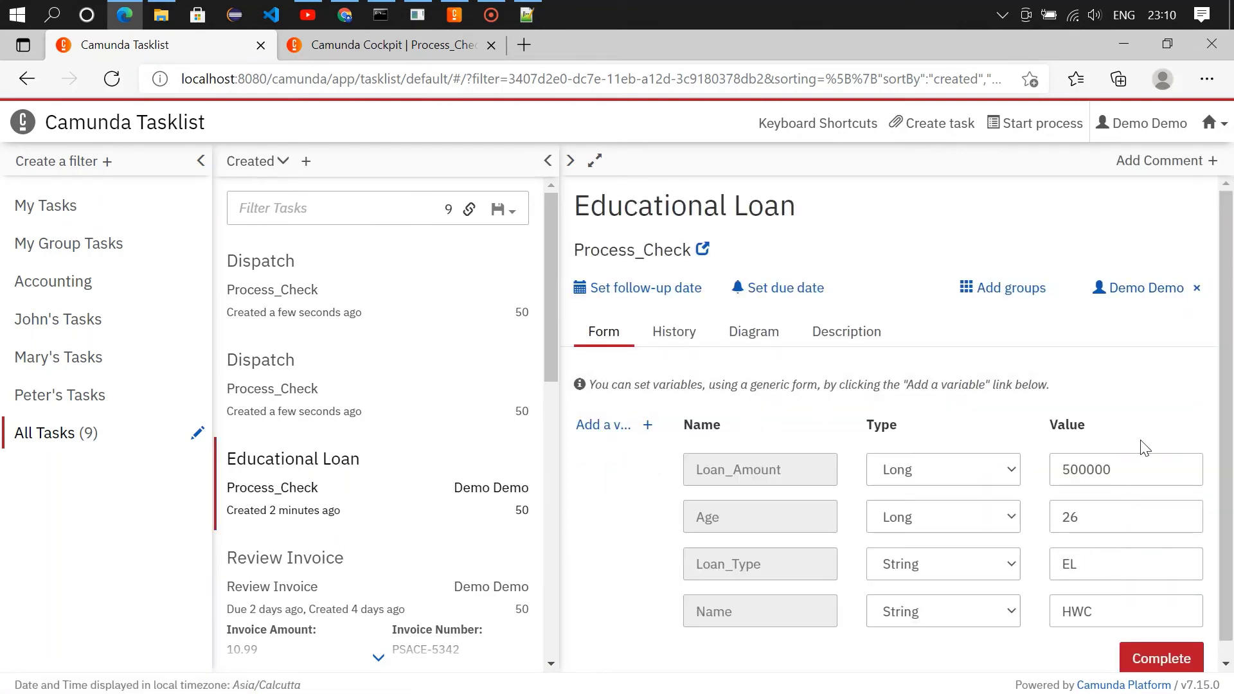
pyautogui.click(1154, 662)
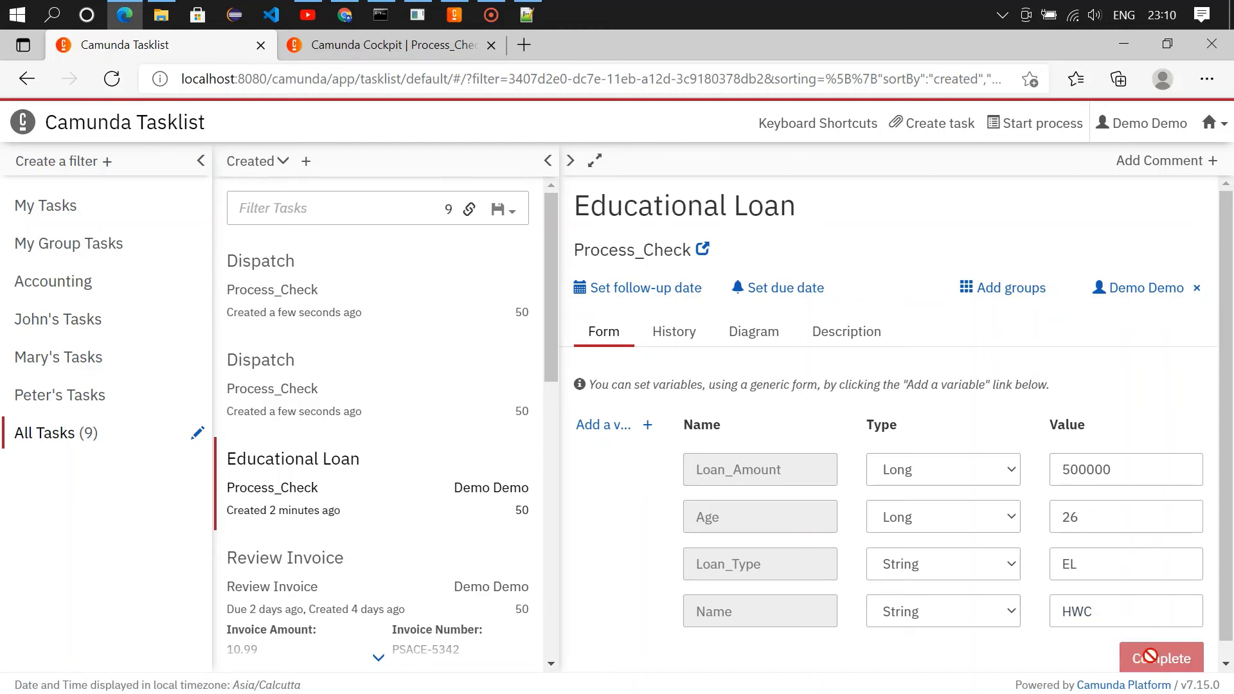
# - Reload the Process_Check diagram in Camunda Cockpit to check where the educational loan instance stands, and return to Tasklist
pyautogui.click(362, 44)
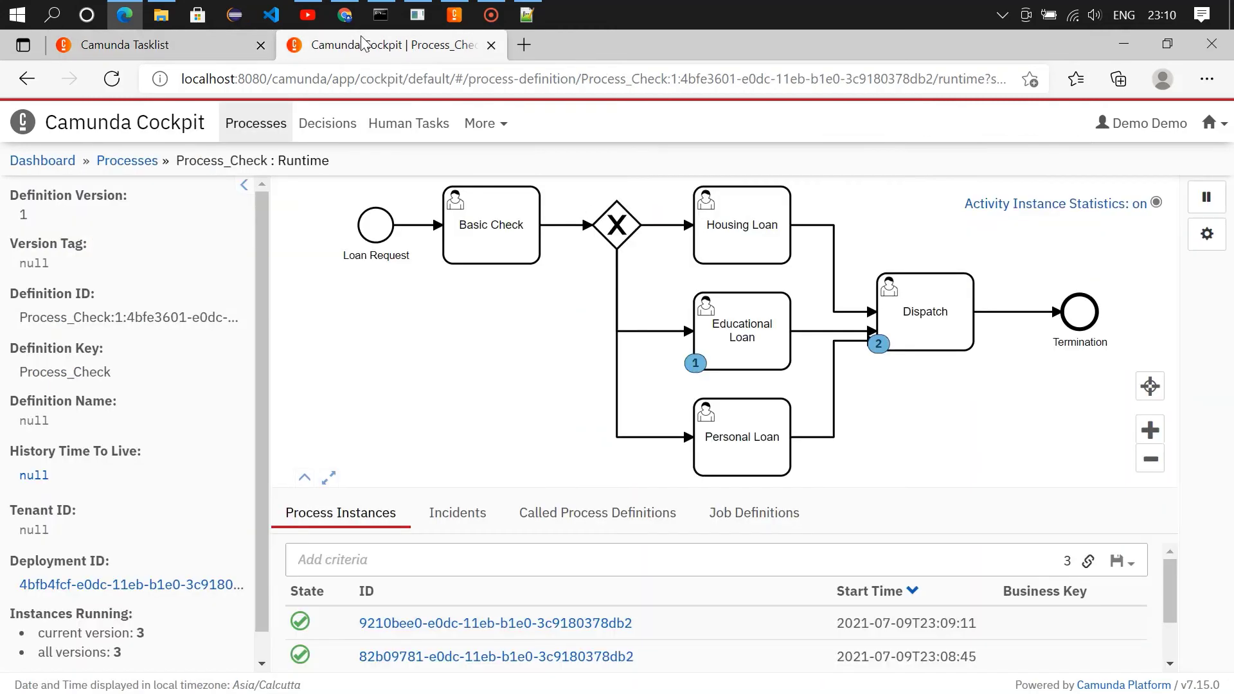
pyautogui.click(113, 82)
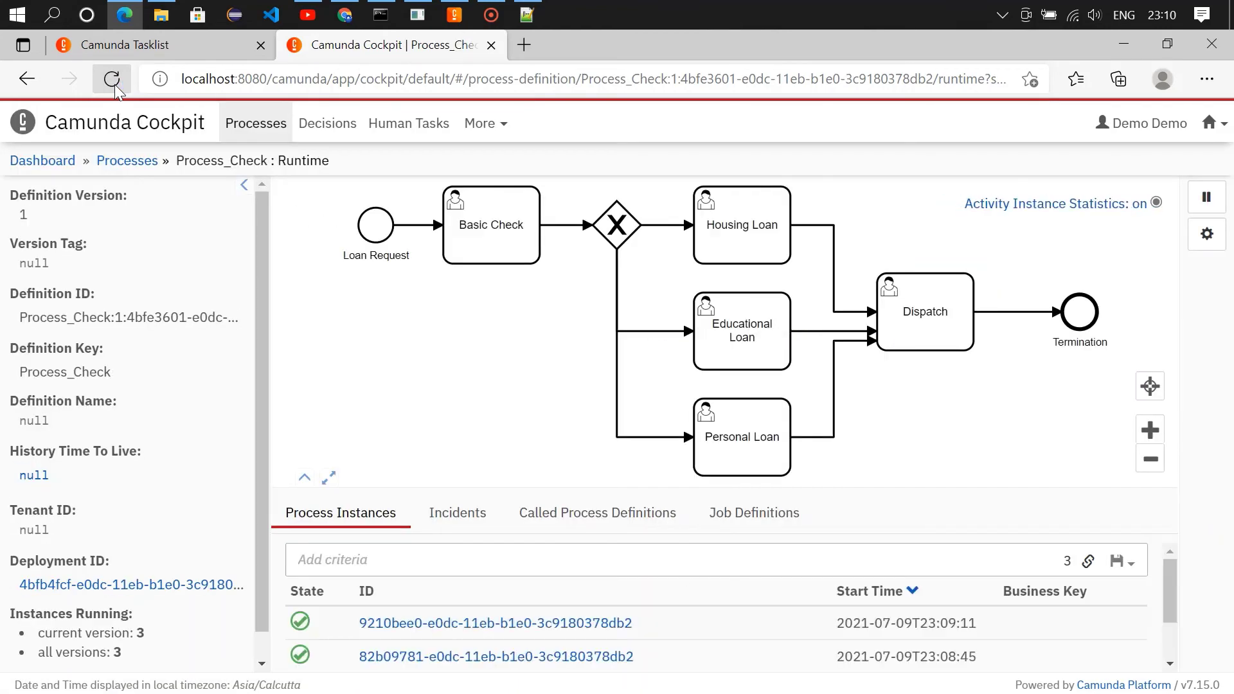
pyautogui.click(169, 43)
# - Claim the newest Dispatch task of Process_Check in Camunda Tasklist, load its variables and complete it
pyautogui.click(289, 264)
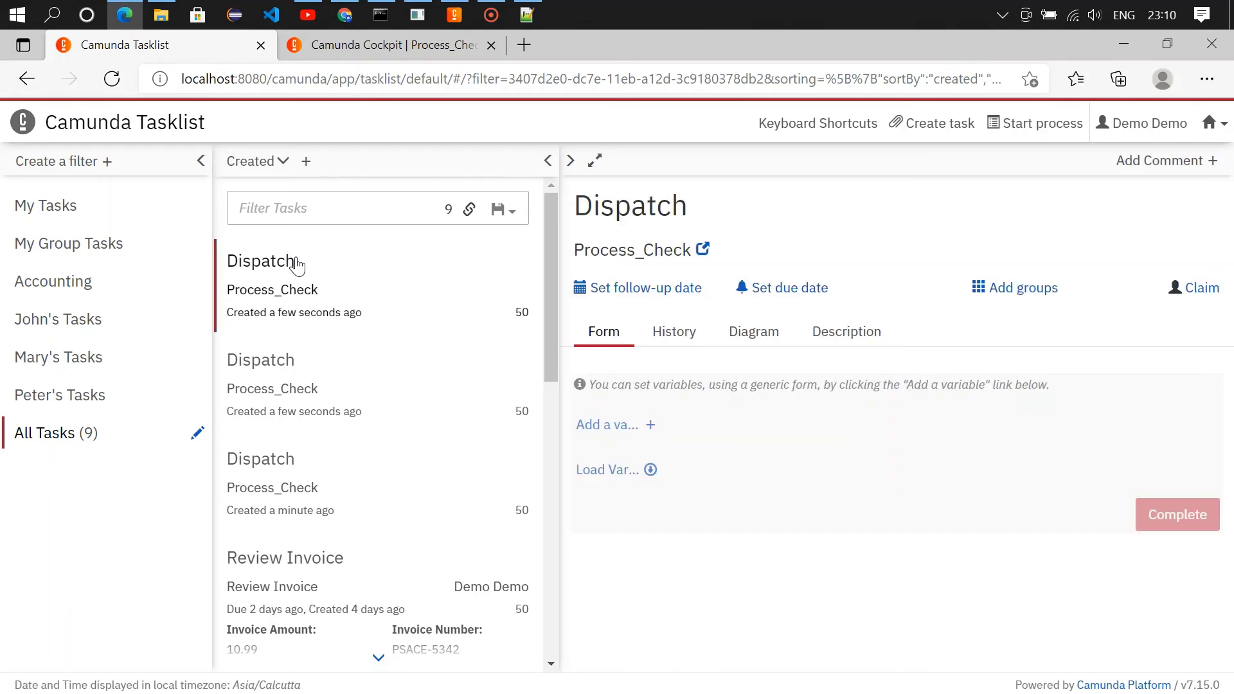
pyautogui.click(1202, 288)
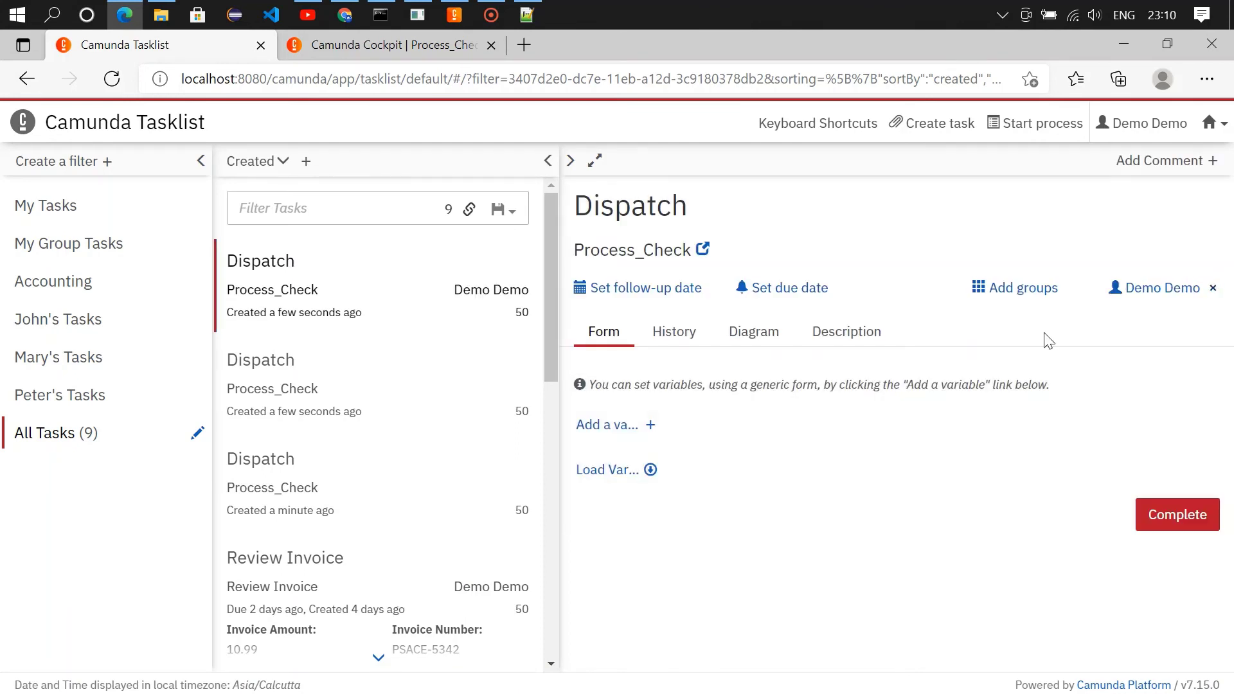
pyautogui.click(589, 471)
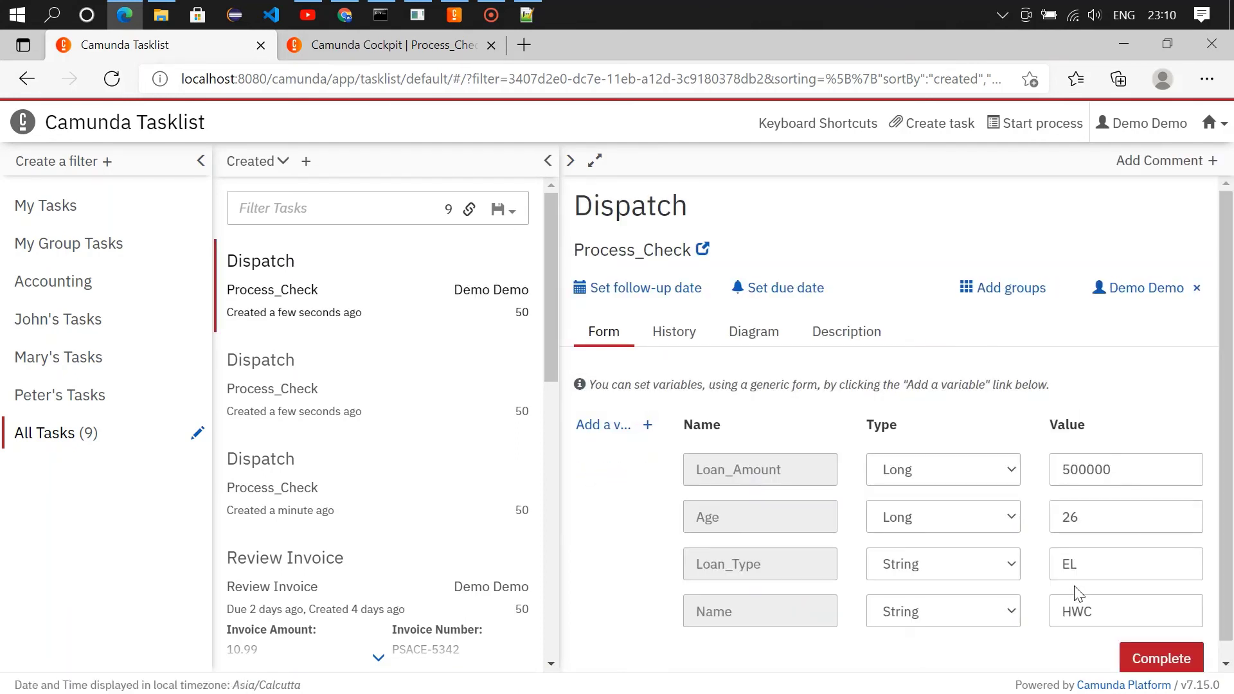
pyautogui.click(1163, 661)
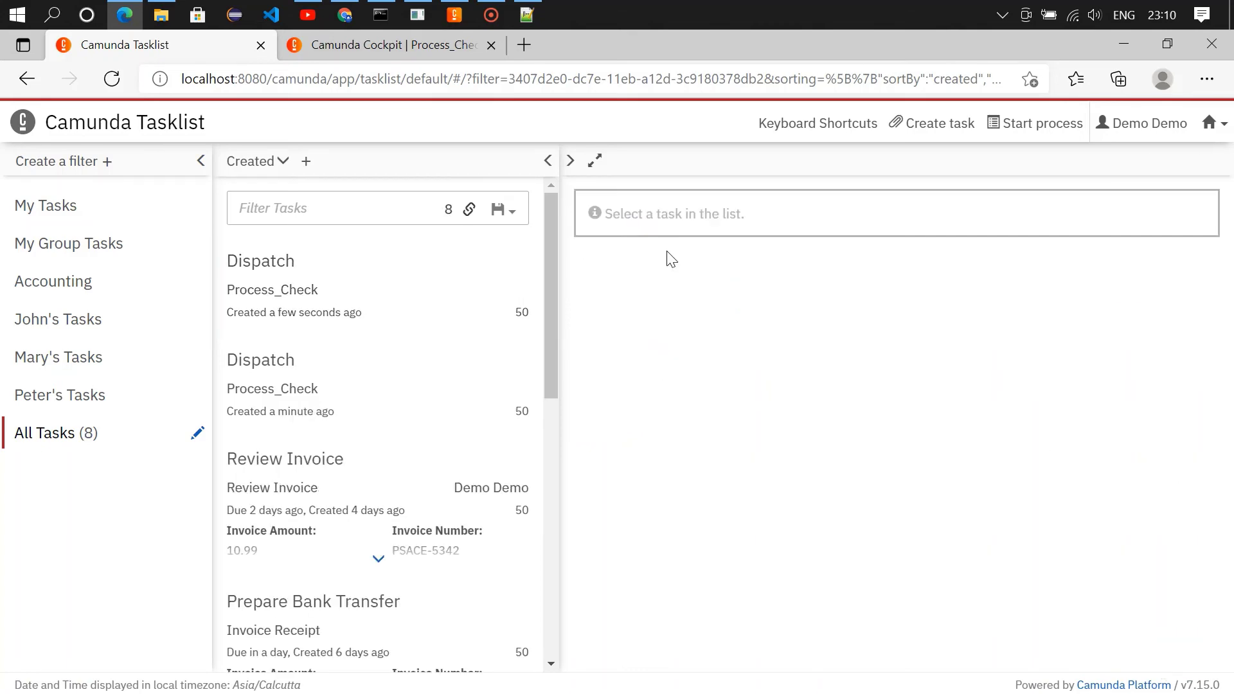
# - Refresh the Process_Check runtime view in Camunda Cockpit to check how many instances remain at Dispatch, and return to Tasklist
pyautogui.click(354, 54)
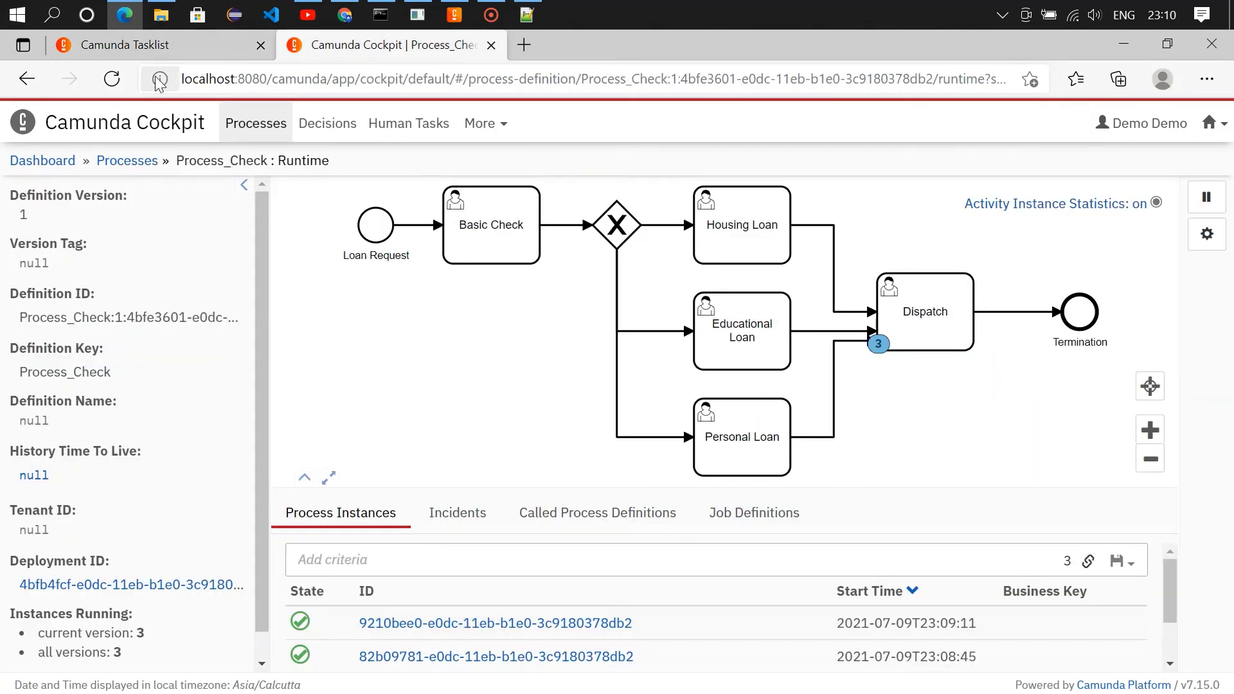
pyautogui.click(114, 81)
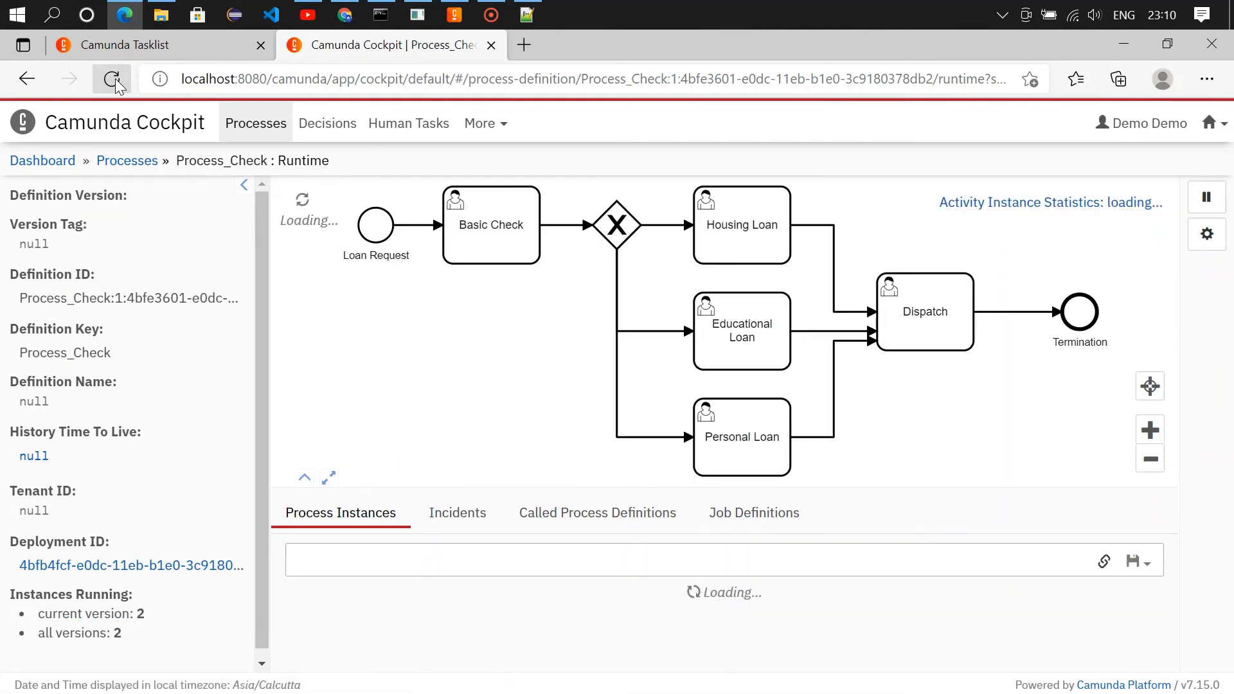
pyautogui.click(135, 47)
# - Claim the more recent of the two remaining Dispatch tasks of Process_Check, load its variables and complete it
pyautogui.click(320, 314)
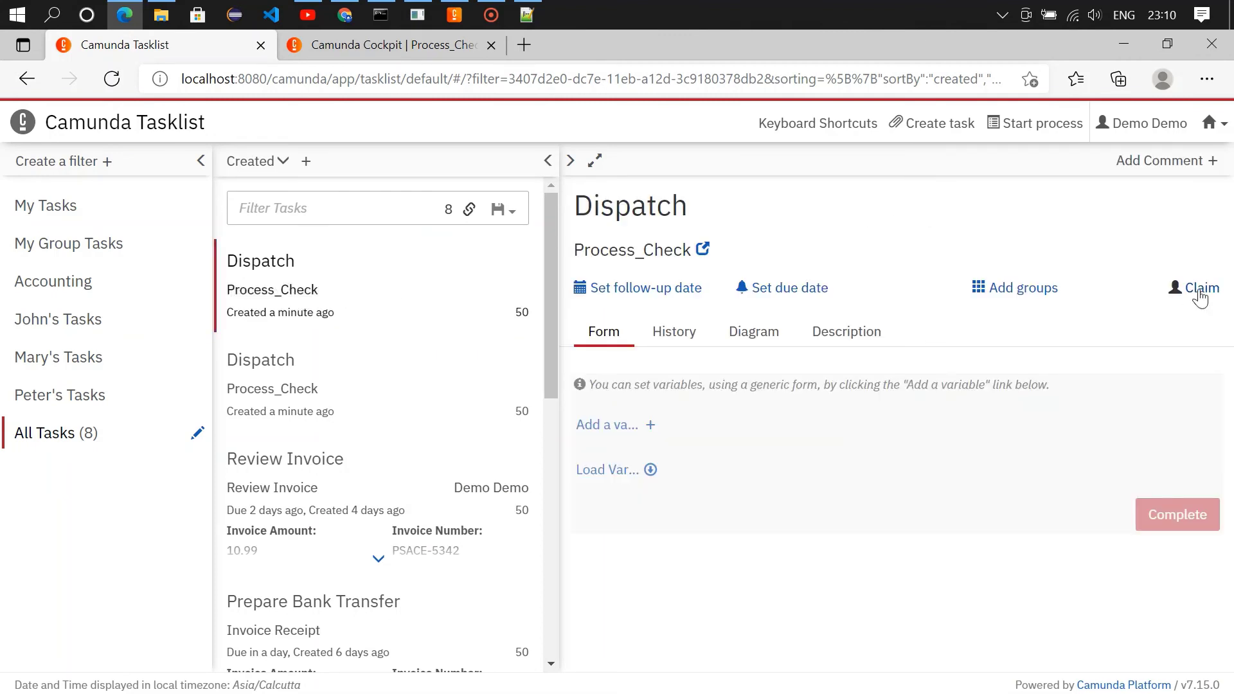
pyautogui.click(1197, 294)
pyautogui.click(582, 472)
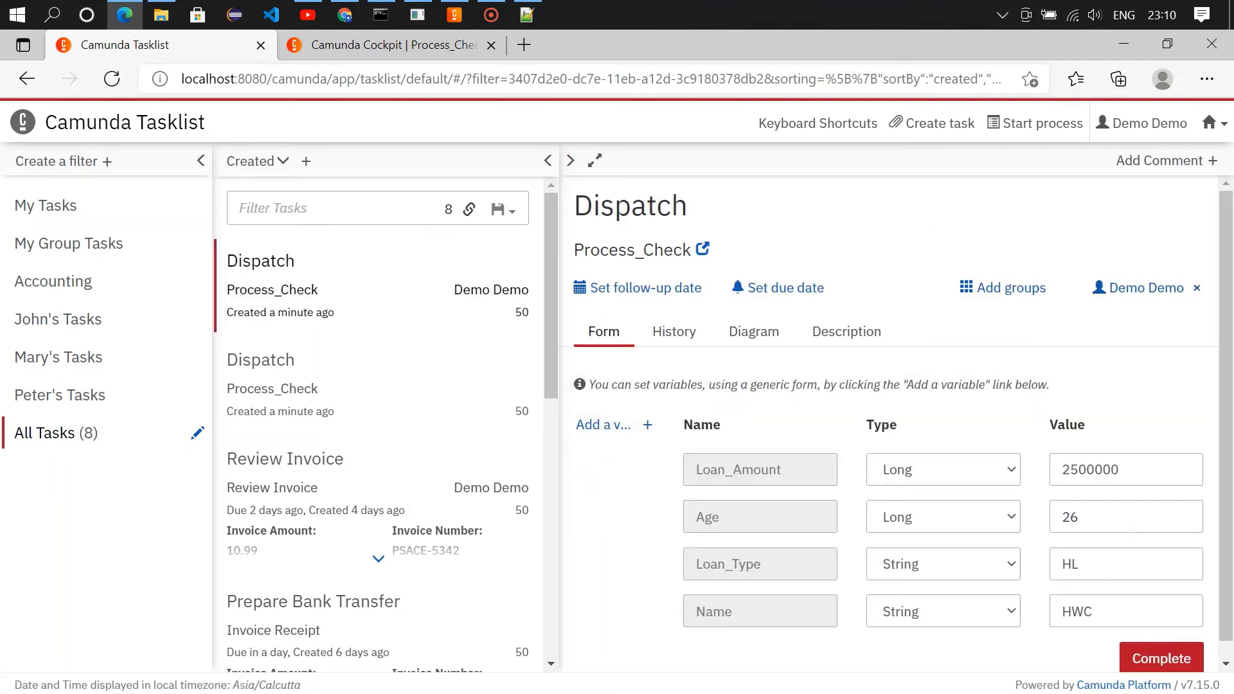
pyautogui.scroll(-1, 1228, 371)
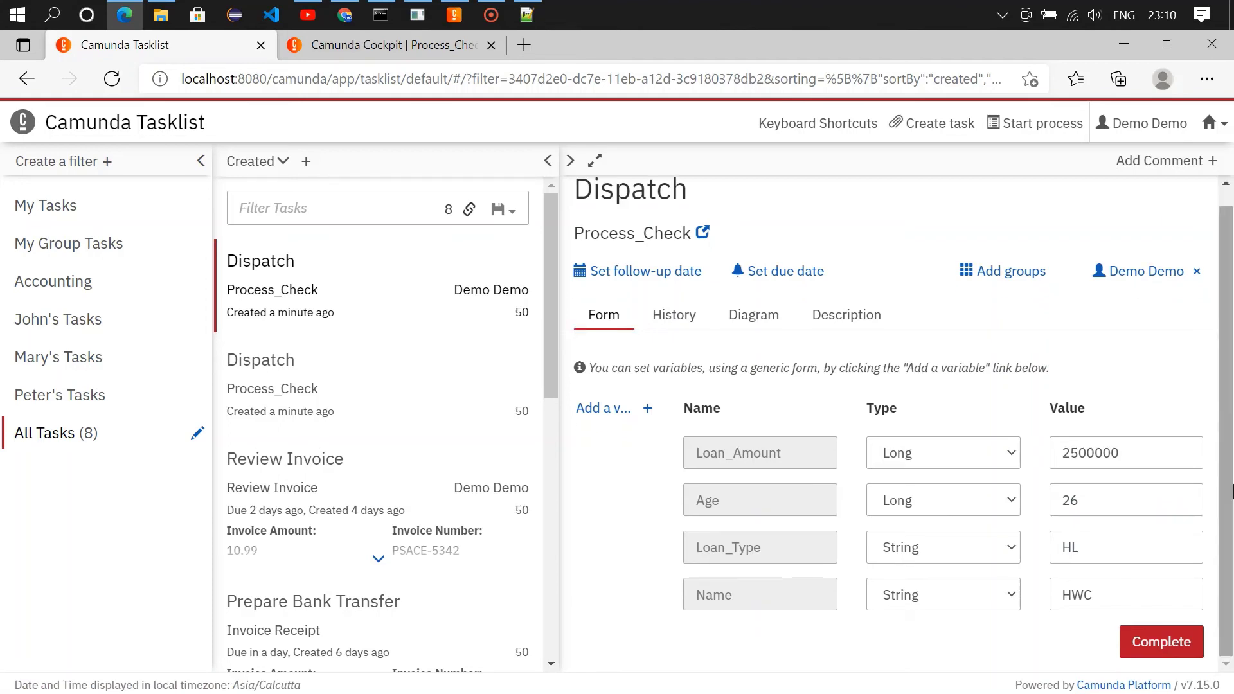
pyautogui.click(1160, 651)
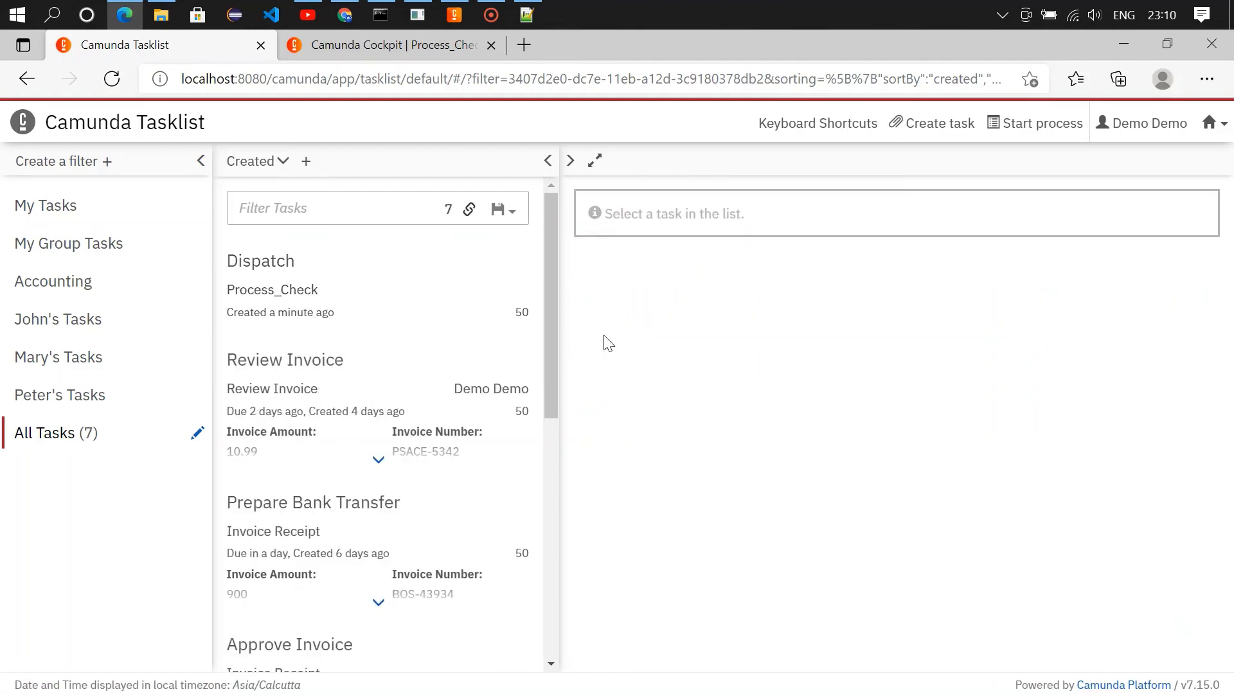
# - Reload the Process_Check diagram in Camunda Cockpit to check the instances still running, and return to Tasklist
pyautogui.click(356, 51)
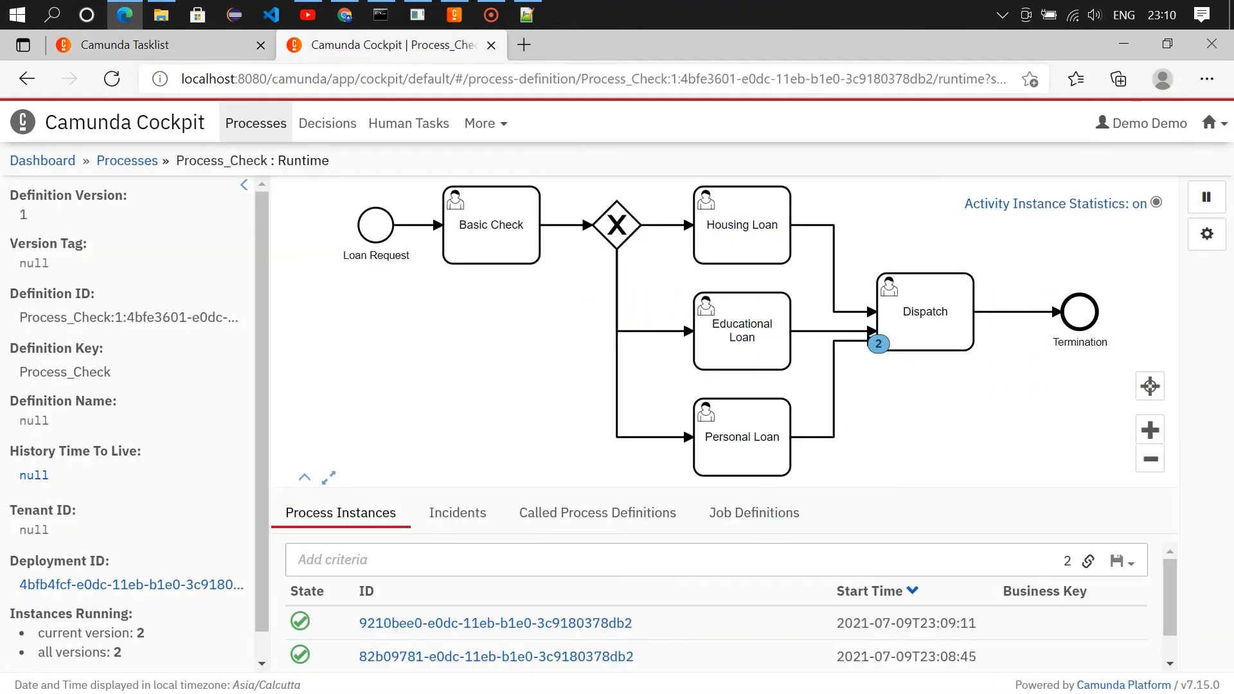
pyautogui.click(121, 79)
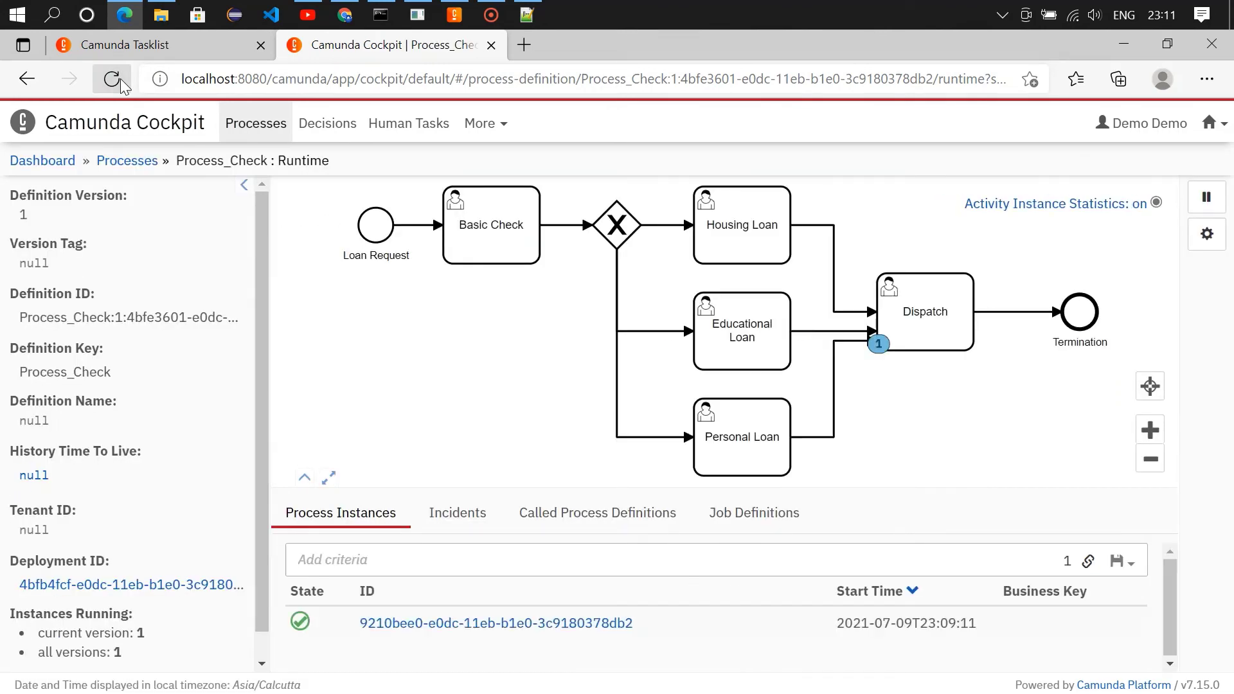
pyautogui.click(107, 51)
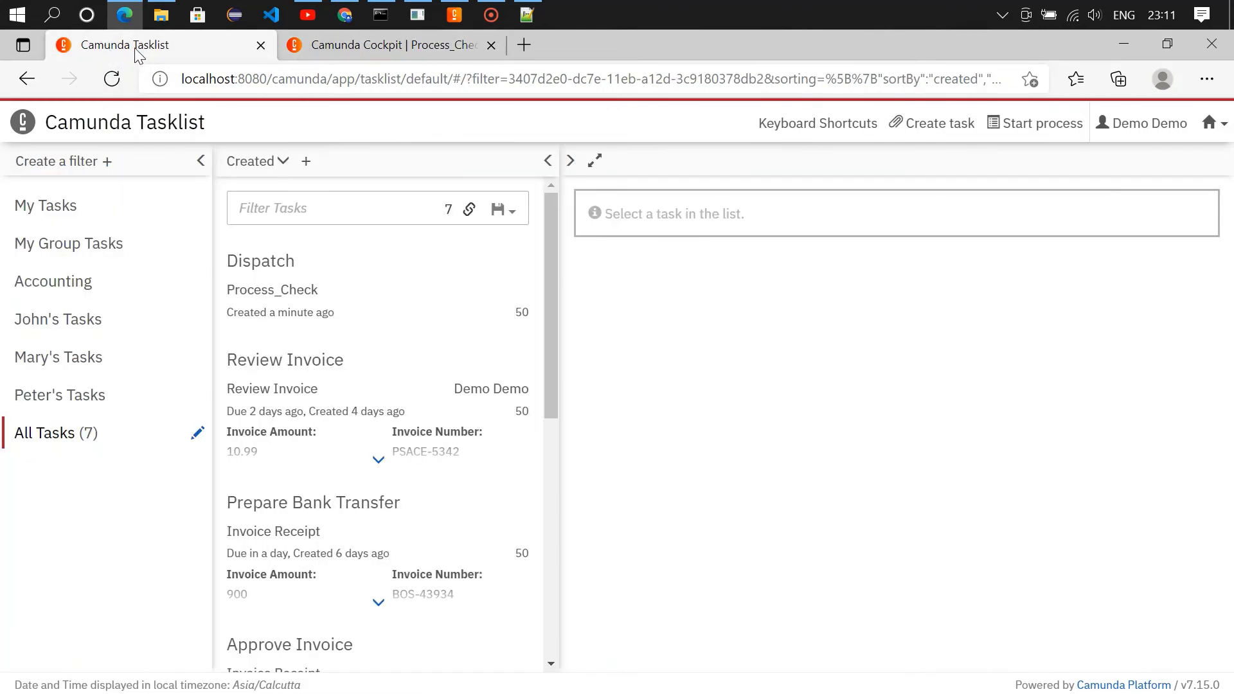
# - Claim the last remaining Dispatch task of Process_Check, load its variables and complete it
pyautogui.click(274, 259)
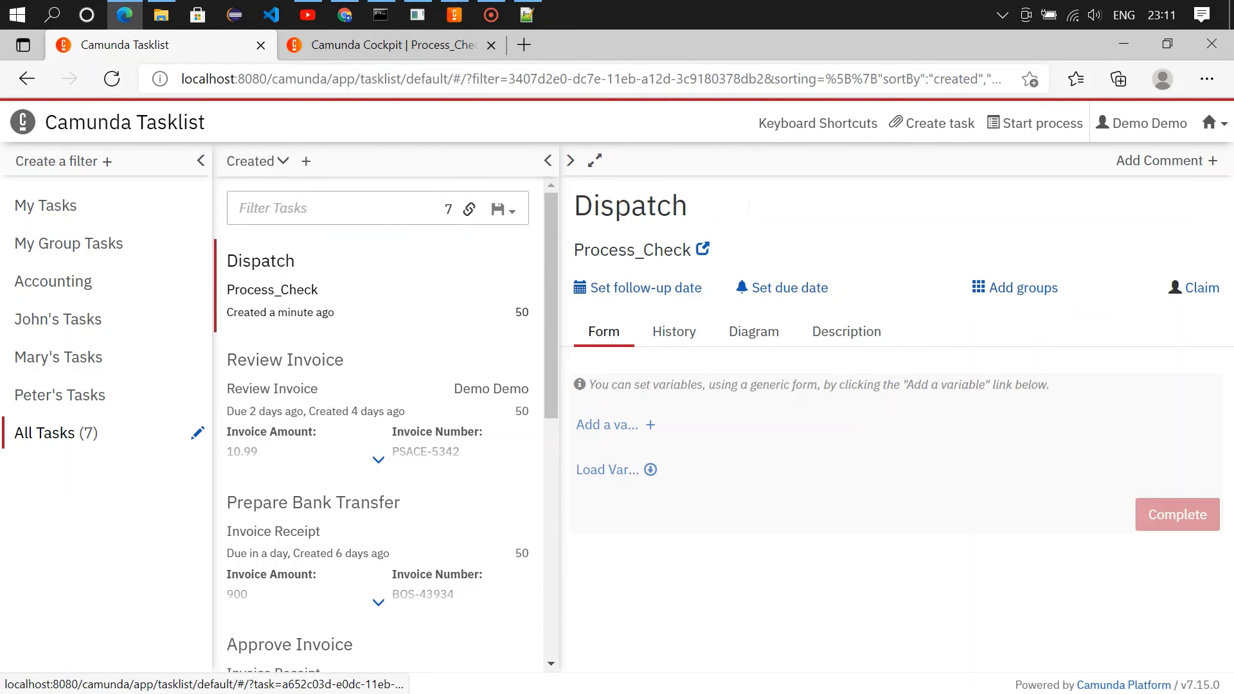
pyautogui.click(1197, 289)
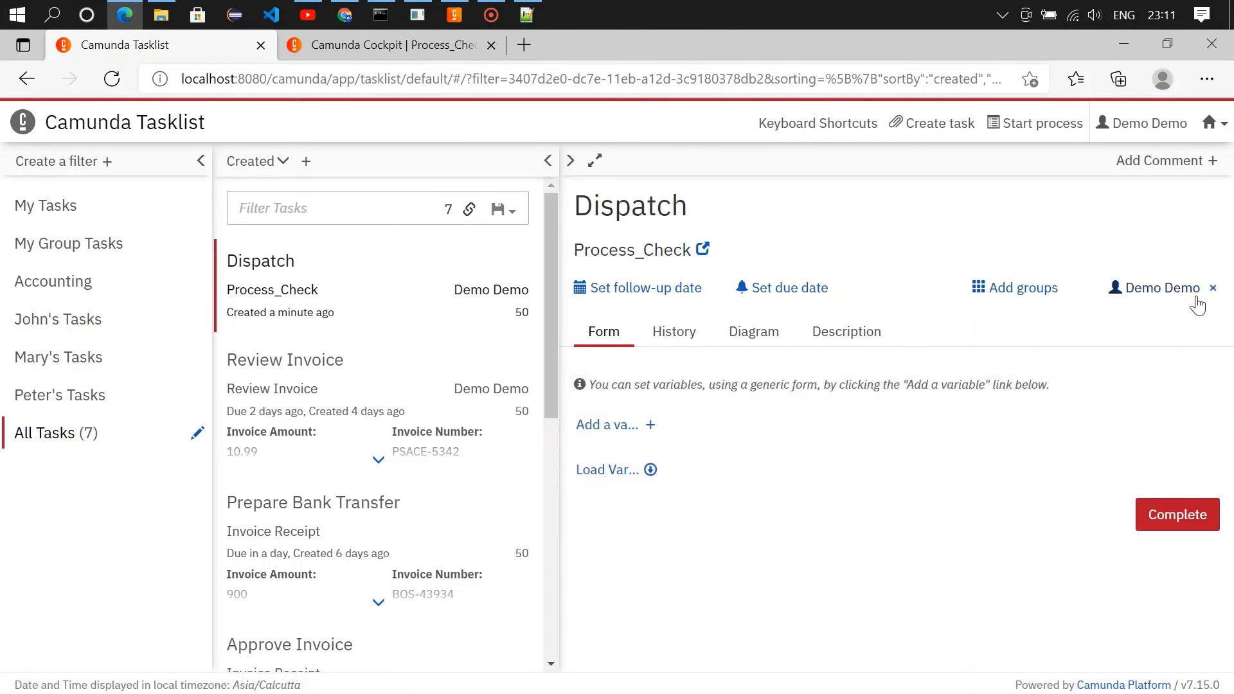
pyautogui.click(594, 472)
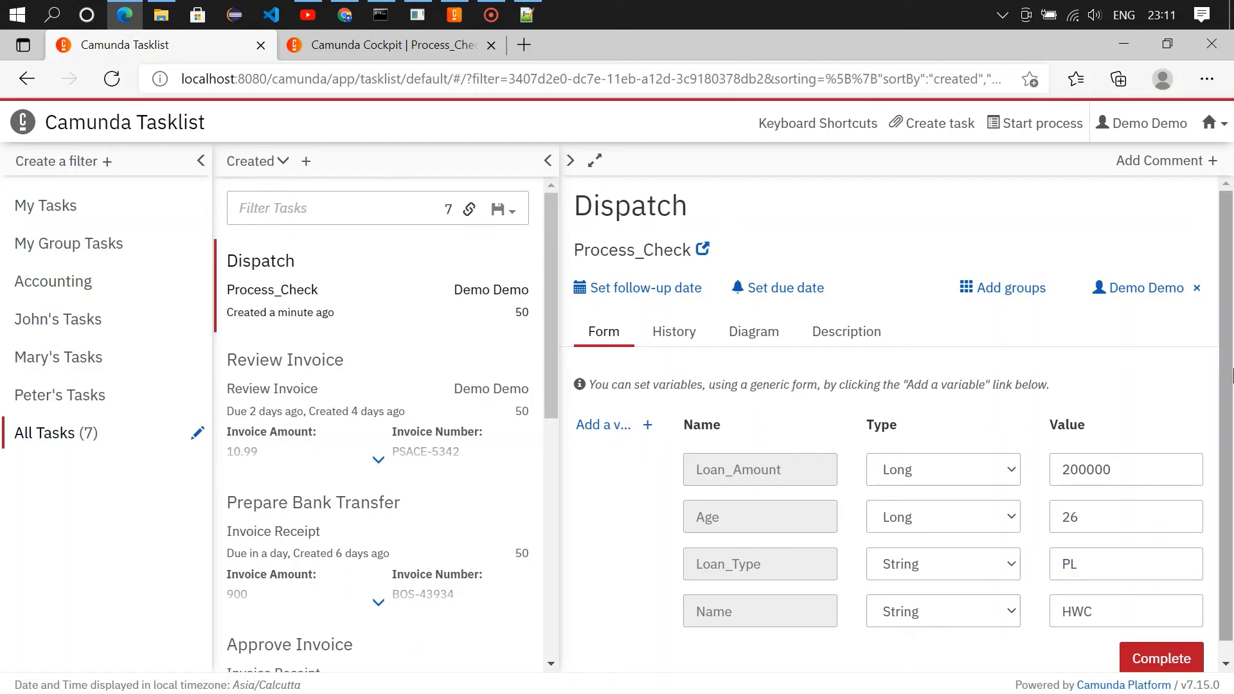
pyautogui.scroll(-1, 1231, 492)
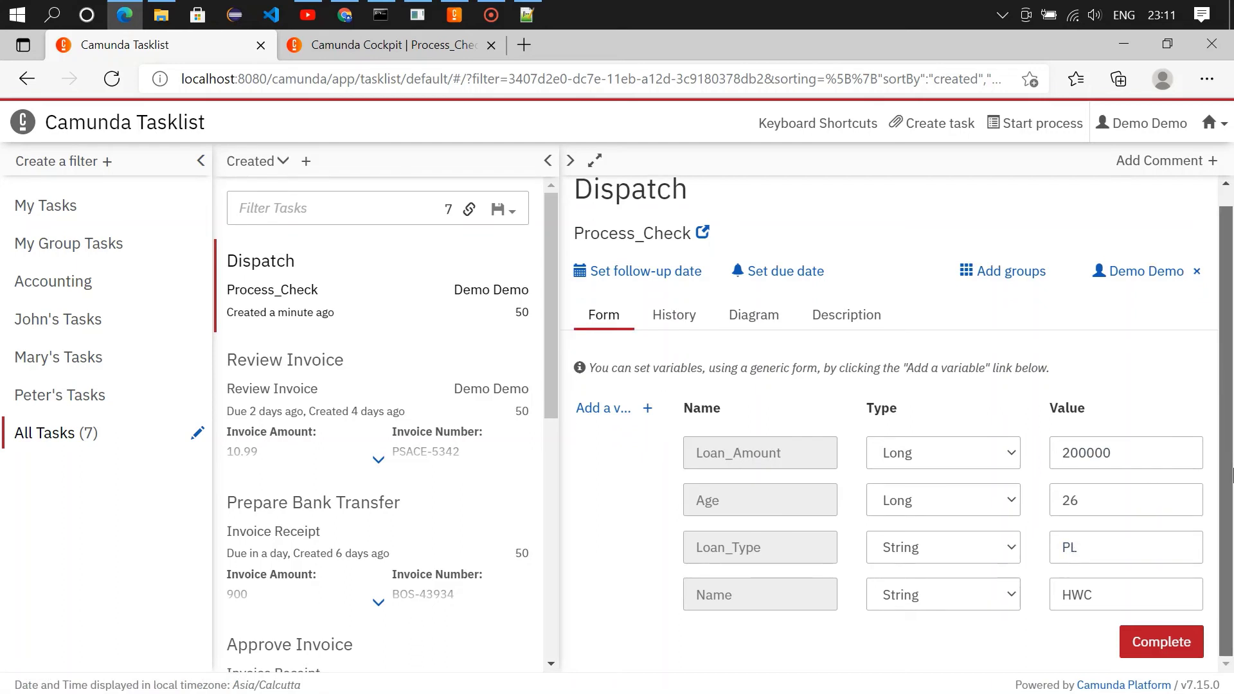
pyautogui.click(1143, 640)
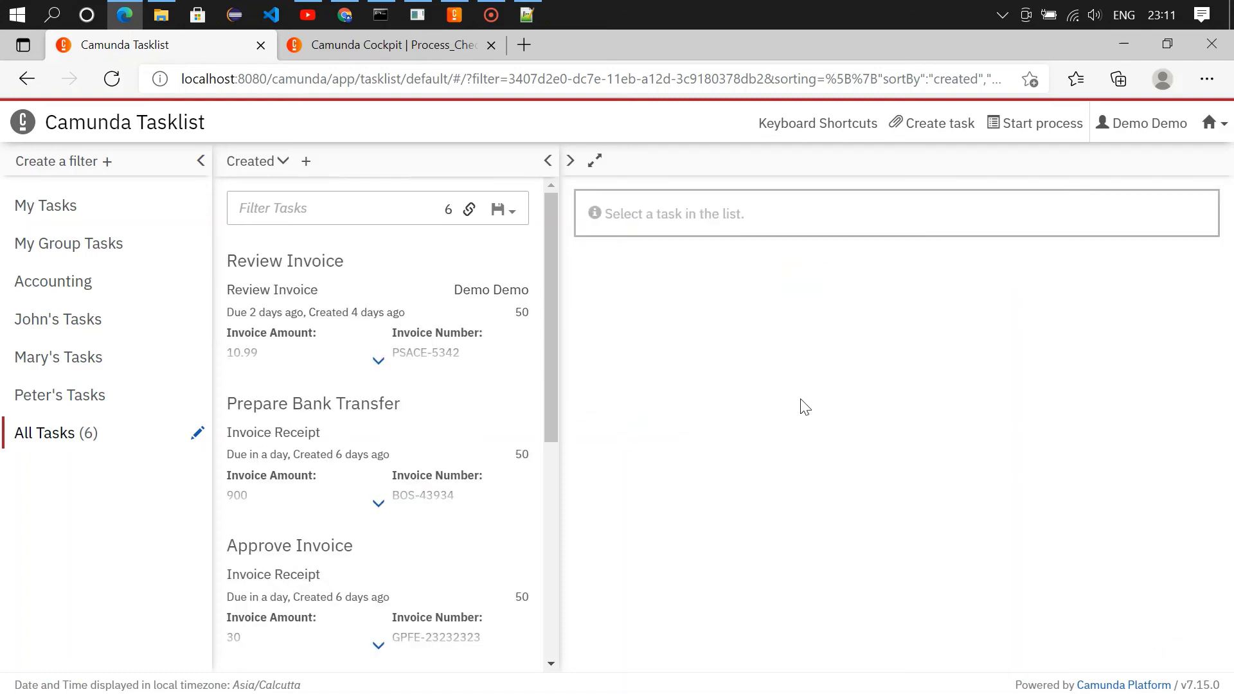
# - Refresh the Process_Check runtime view in Camunda Cockpit to check for running instances, and switch to Camunda Modeler
pyautogui.click(395, 45)
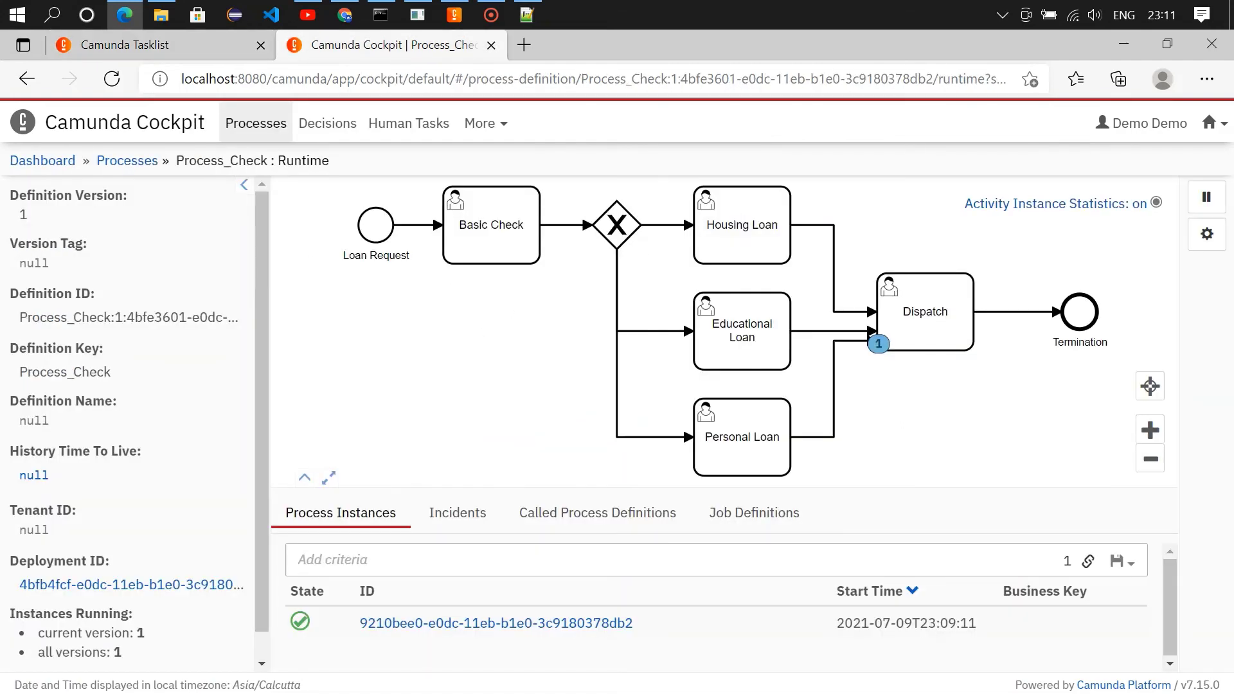
pyautogui.click(111, 87)
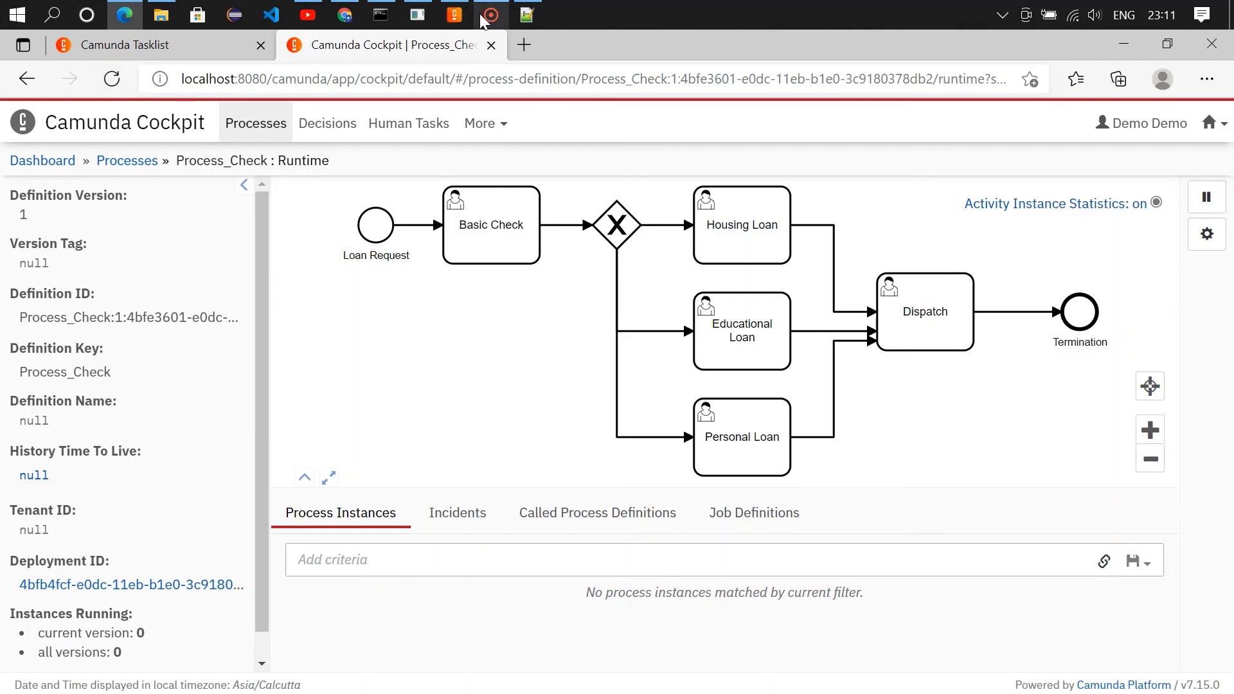
pyautogui.click(454, 14)
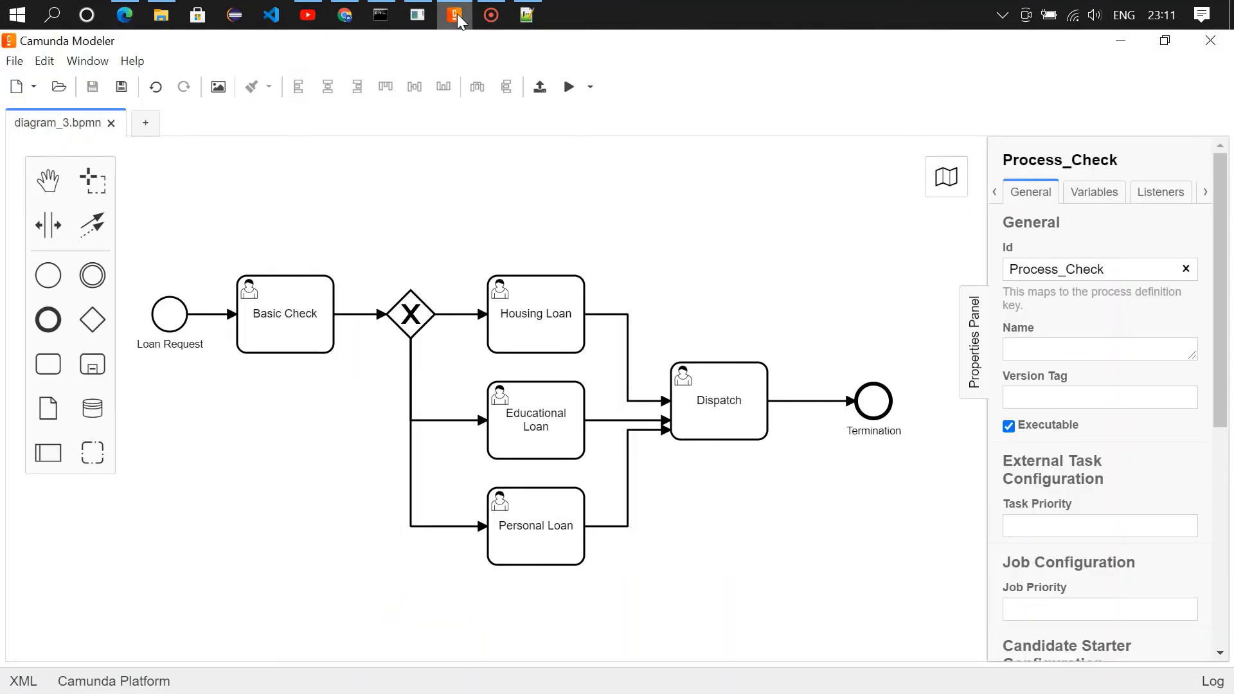
# - Examine the condition expressions on the gateway's flows to Housing Loan, Educational Loan and Personal Loan
pyautogui.click(464, 313)
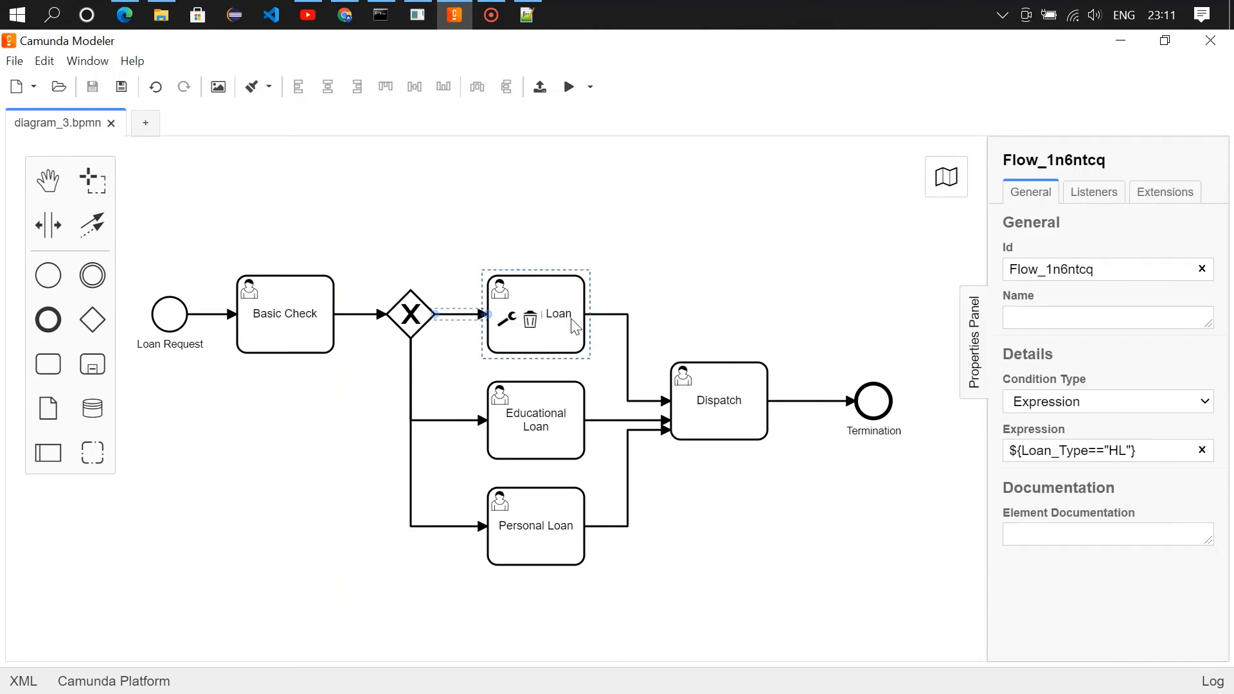
pyautogui.click(453, 420)
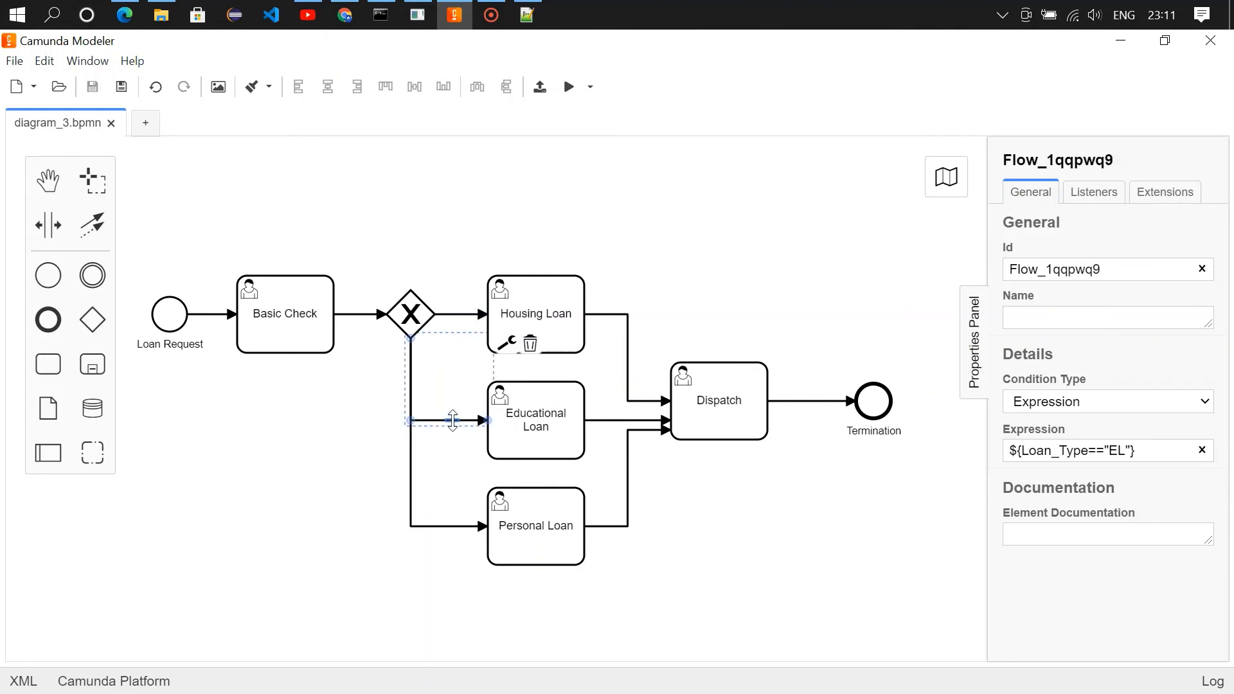
pyautogui.click(440, 525)
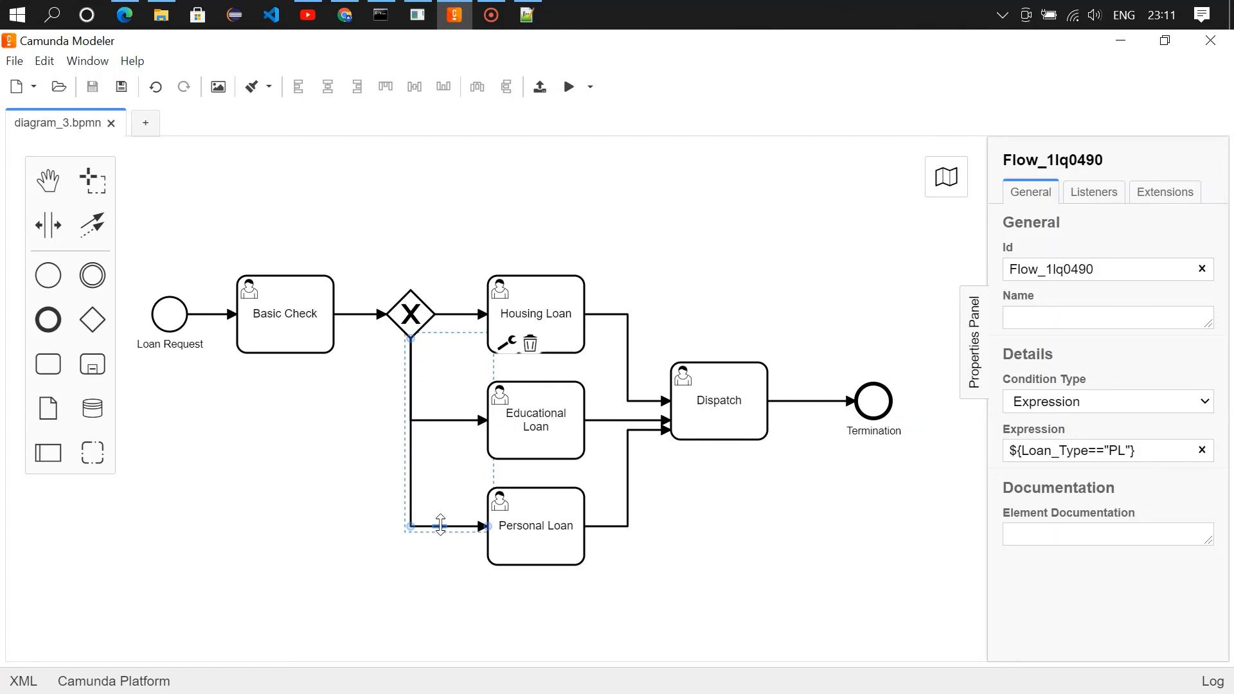
pyautogui.click(449, 314)
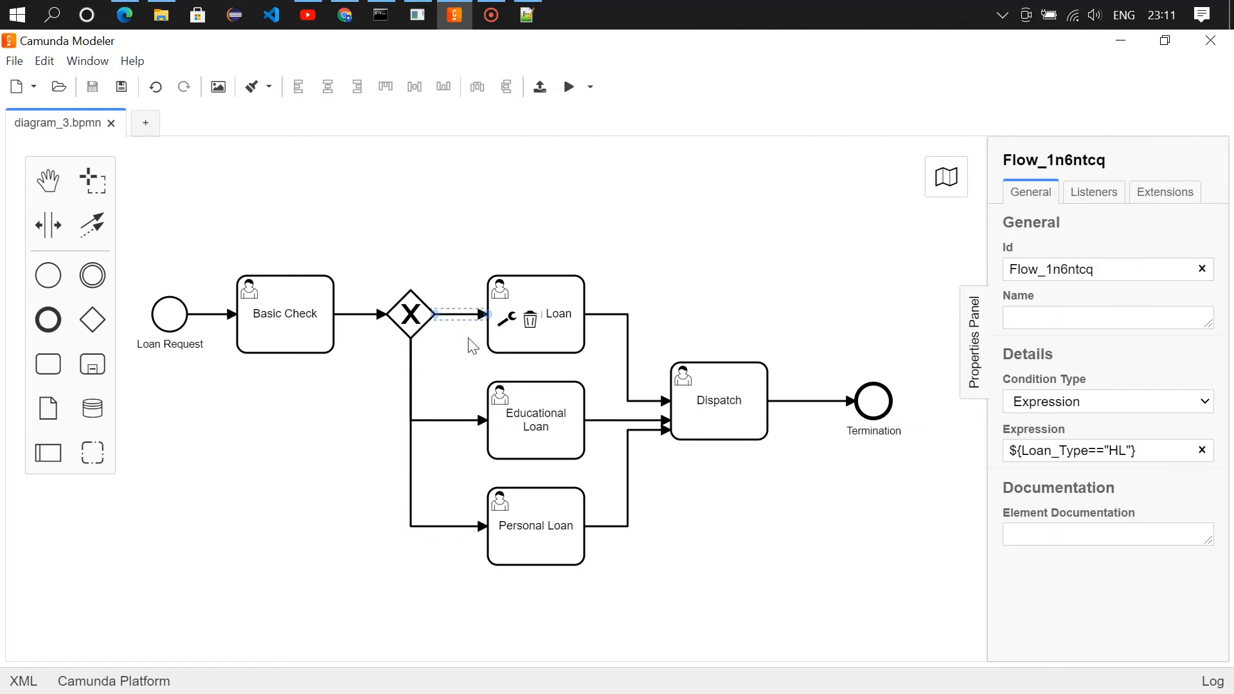
# - Set the condition expression of the gateway's flow to Educational Loan to ${Loan_Type=="HL"}
pyautogui.click(436, 417)
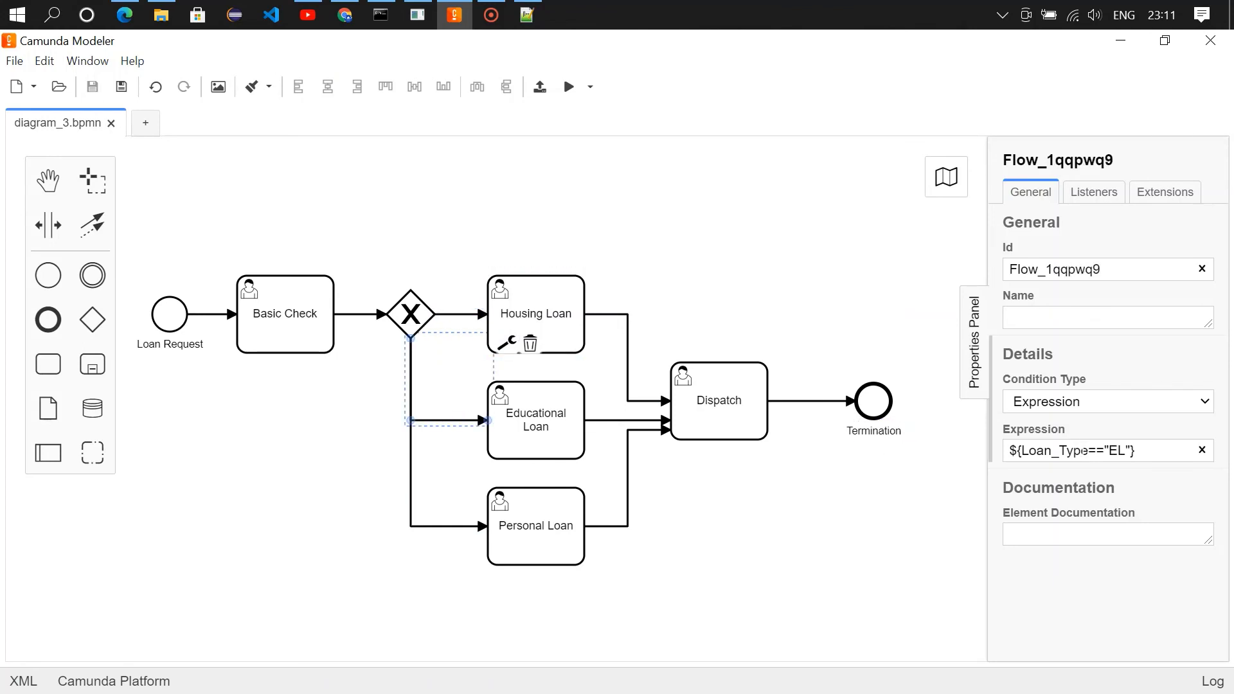
pyautogui.click(1118, 451)
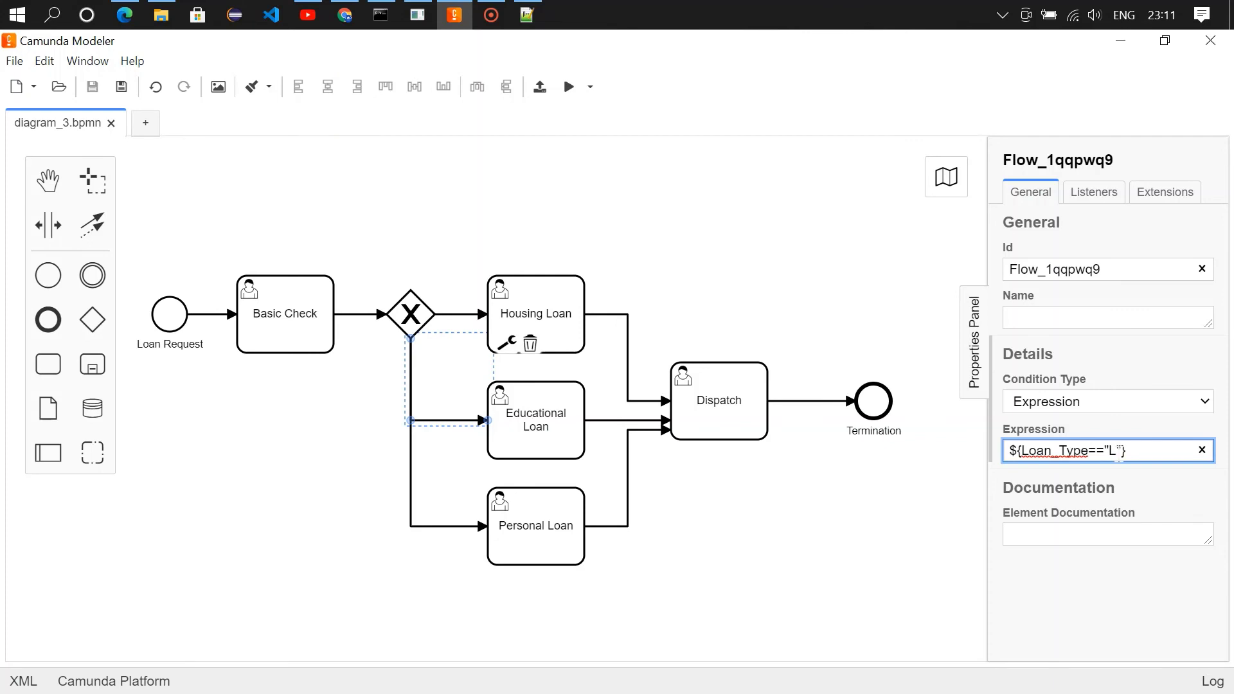
pyautogui.write('H')
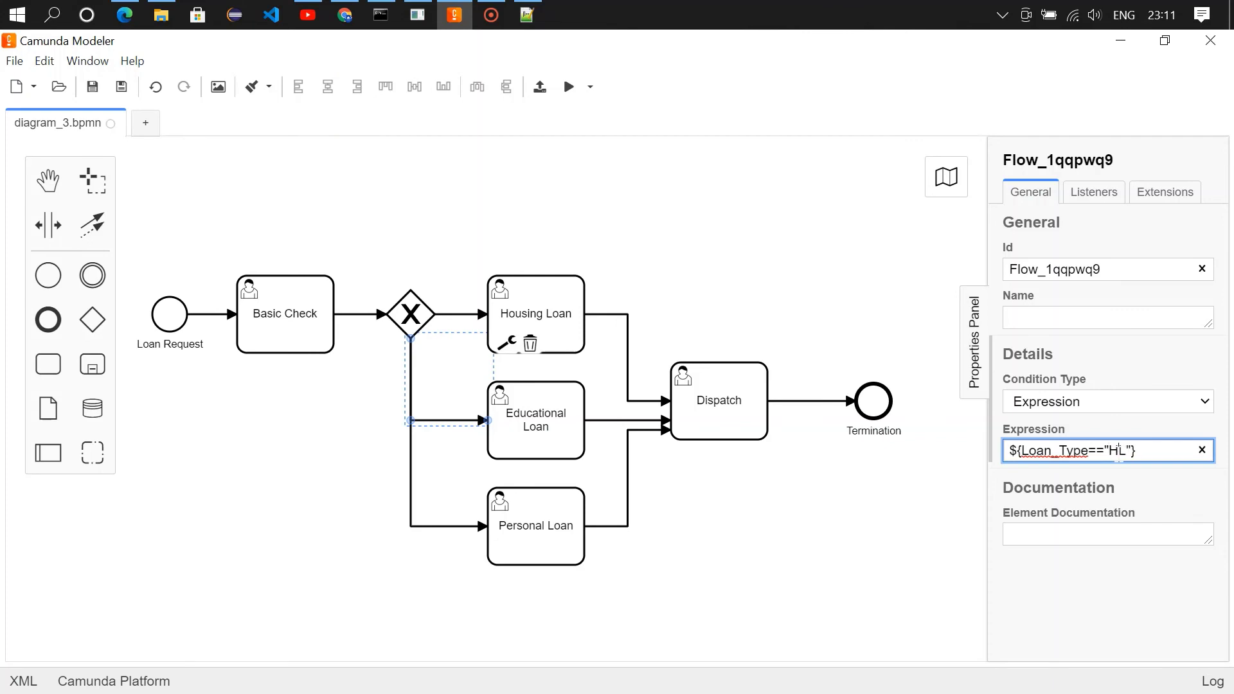
# - Set the condition expression of the gateway's flow to Personal Loan to ${Loan_Type=="HL"}
pyautogui.click(437, 526)
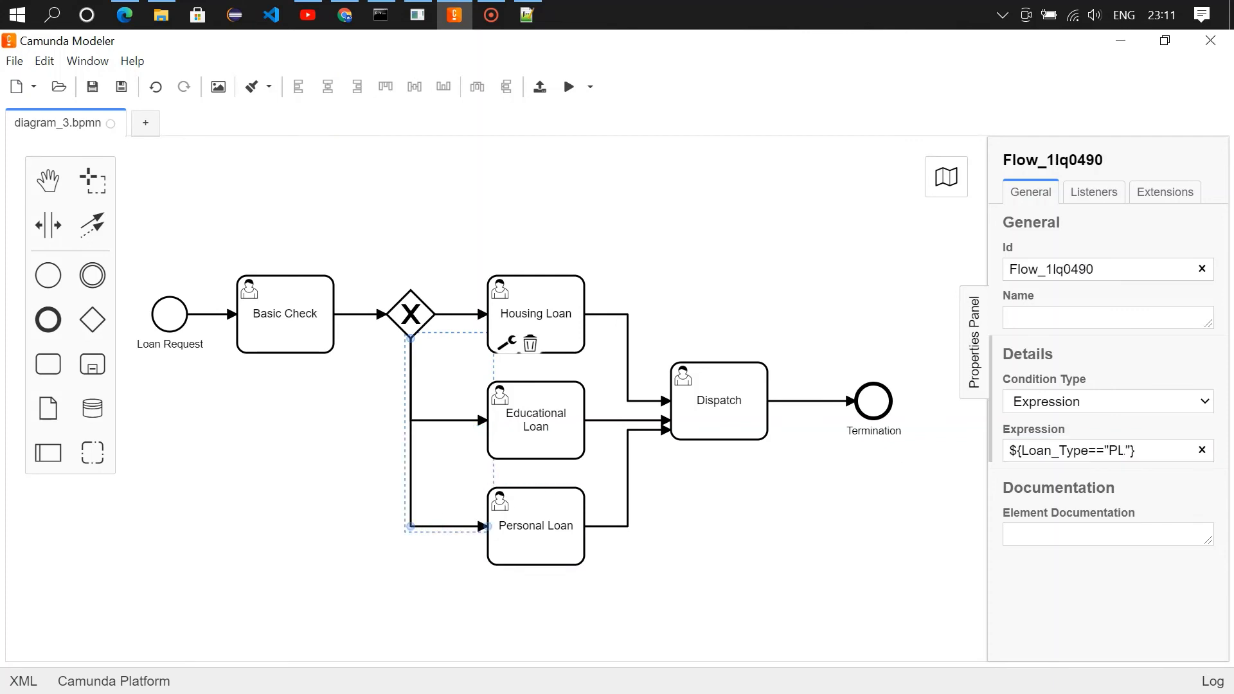
pyautogui.click(1121, 451)
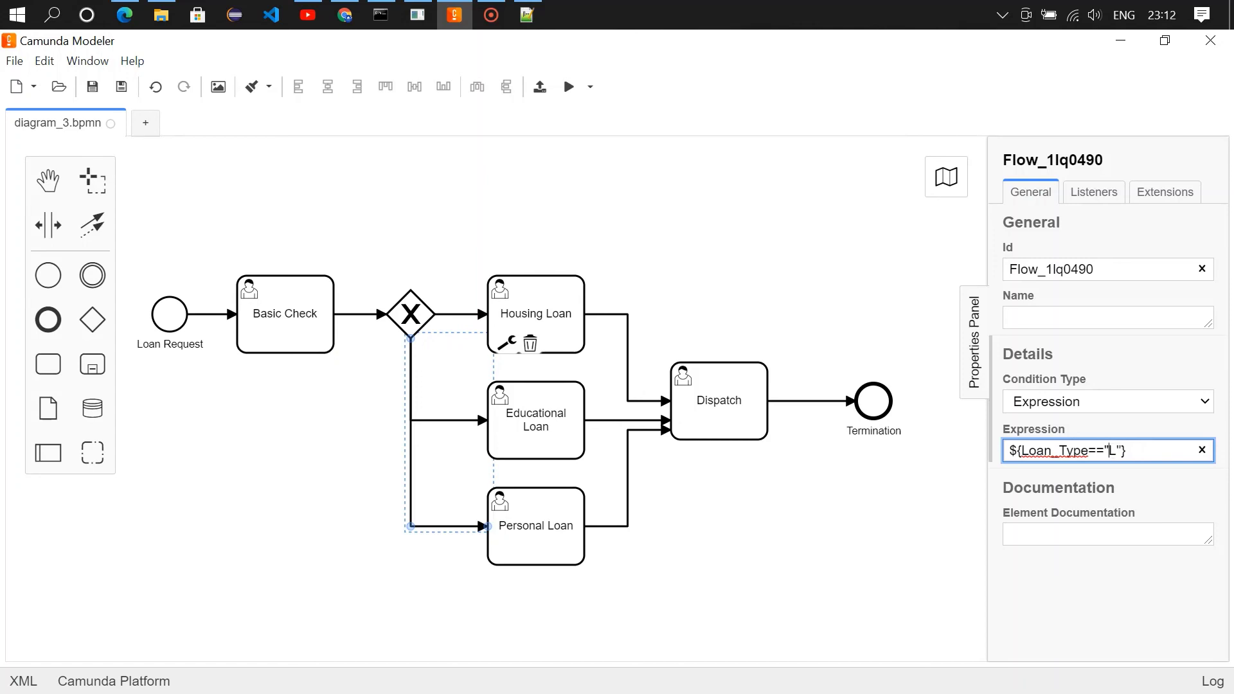
pyautogui.write('H')
pyautogui.click(436, 487)
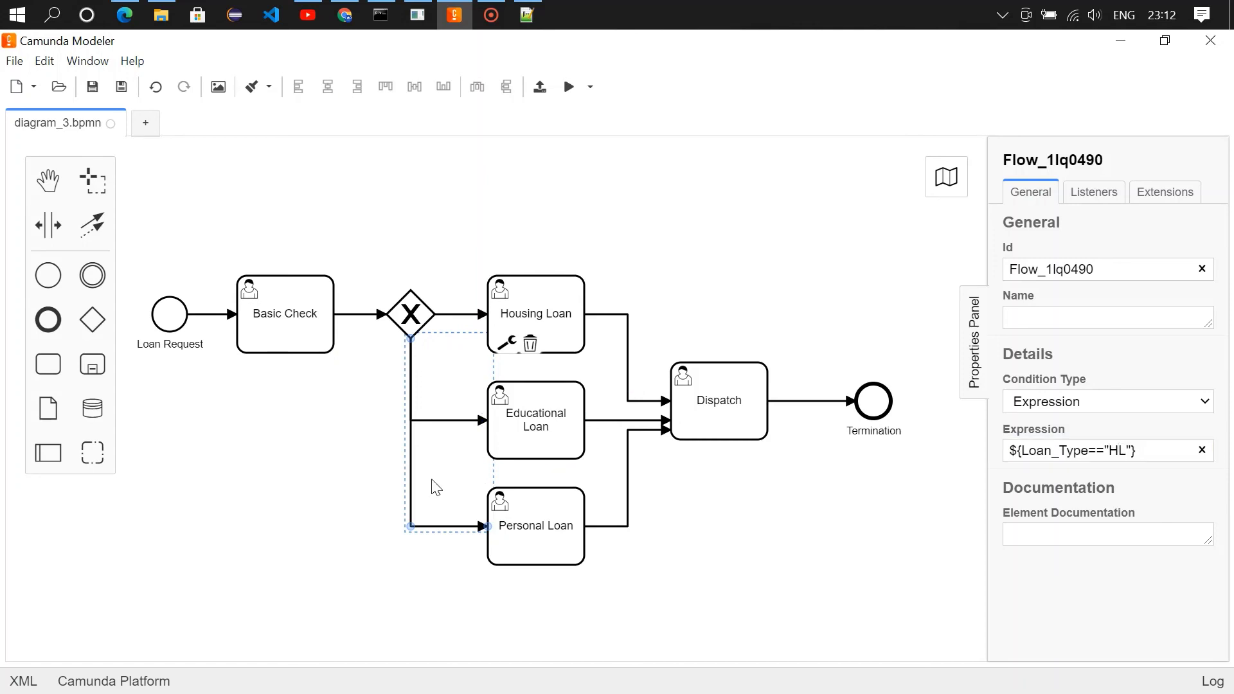
# - Select each of the gateway's three outgoing flows in turn to compare their condition expressions
pyautogui.click(455, 315)
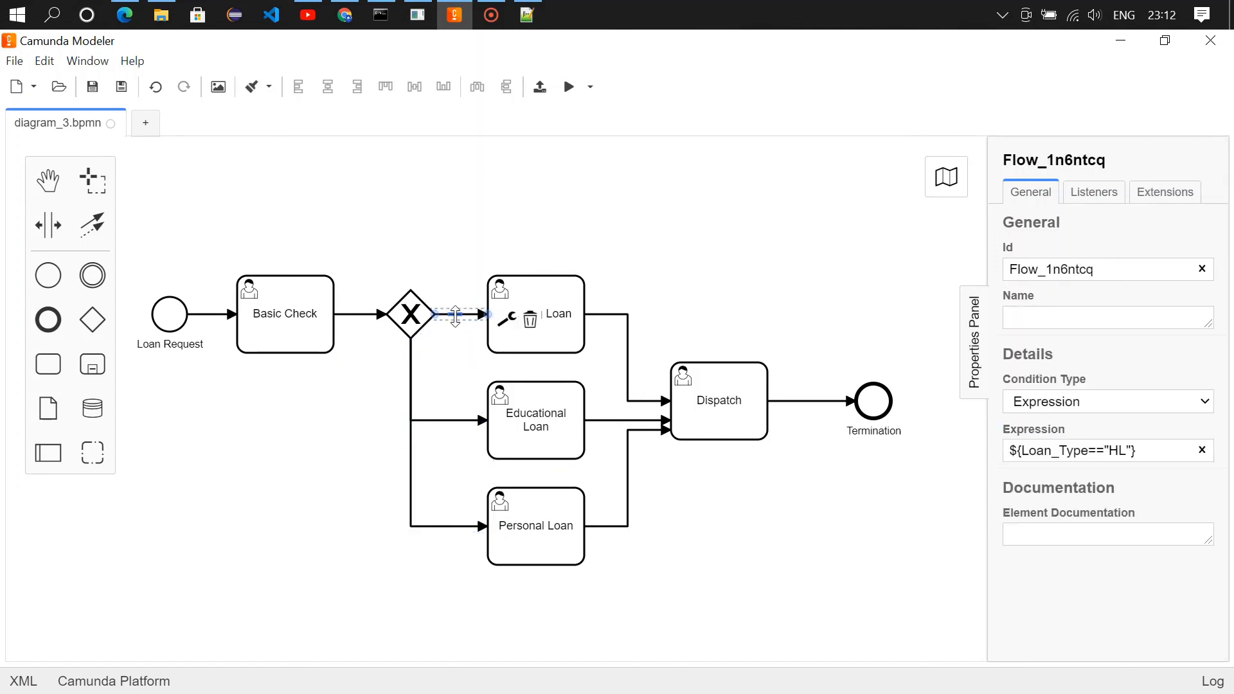
pyautogui.click(443, 419)
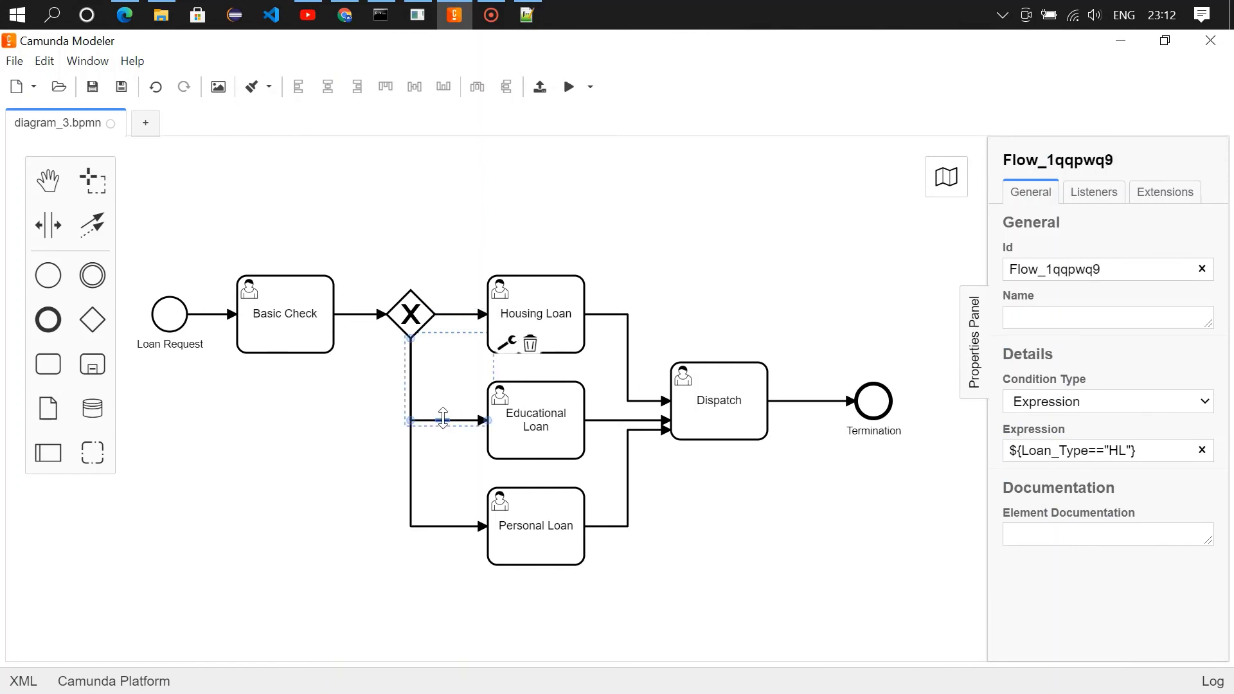
pyautogui.click(444, 526)
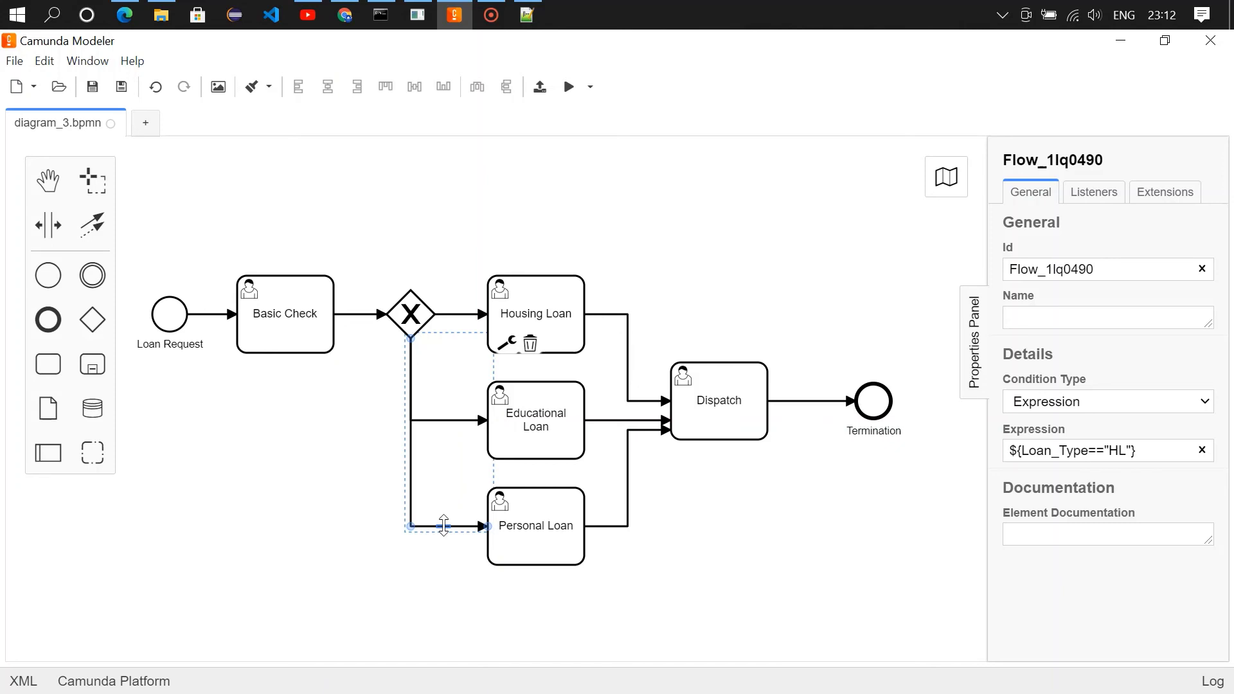
# - Save and deploy the diagram to Camunda Platform as diagram_3, and refresh the Process_Check page in the browser's Camunda Cockpit
pyautogui.click(92, 89)
pyautogui.click(539, 87)
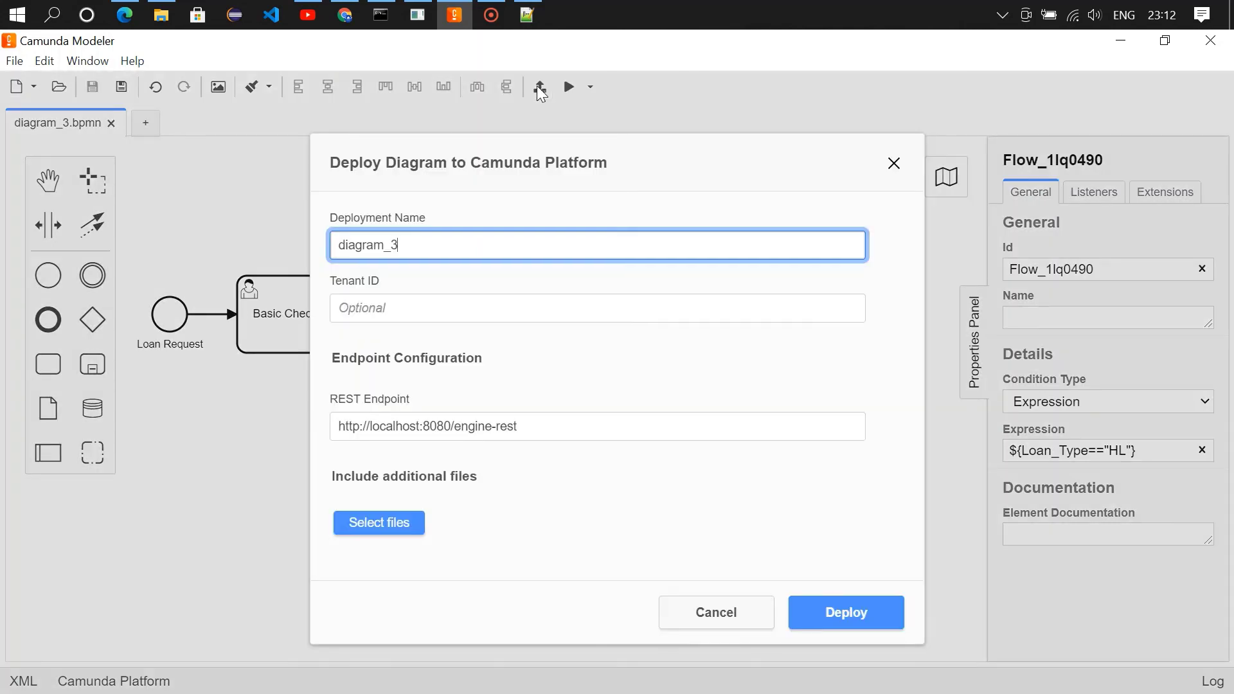
pyautogui.click(836, 611)
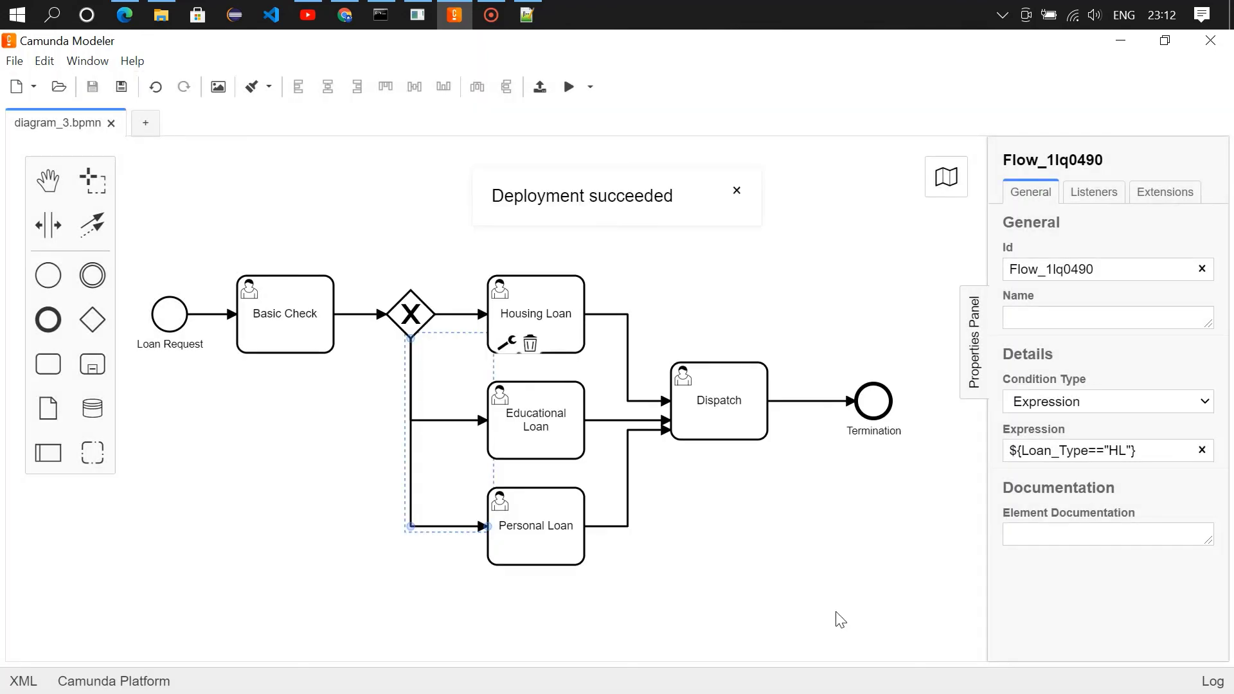
pyautogui.click(124, 15)
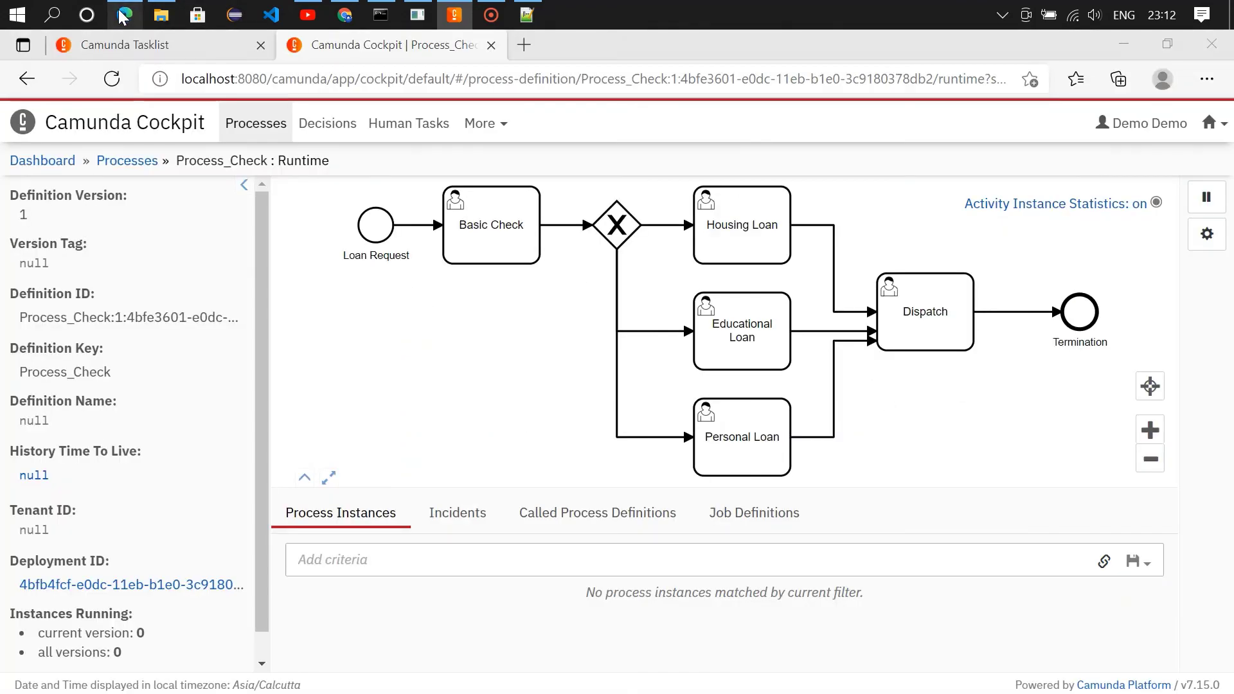
pyautogui.click(111, 79)
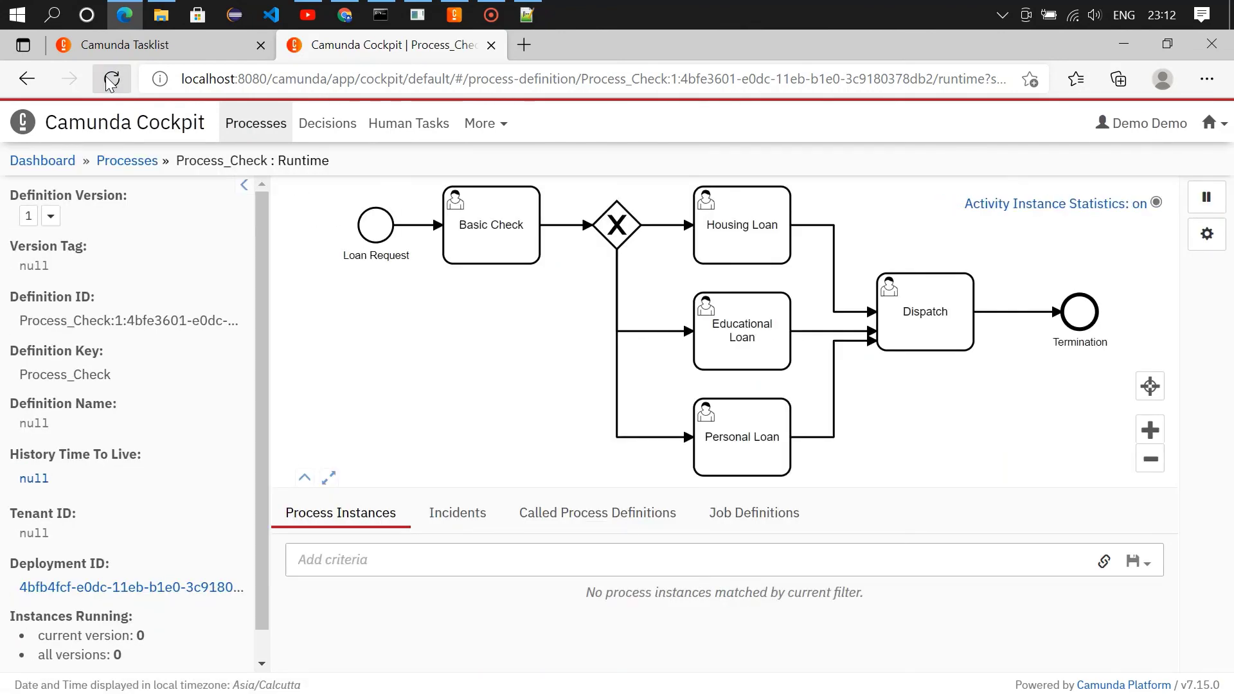
# - Start a Process_Check instance from Camunda Tasklist with Name HWC, Age 26, Loan_Type HL and Loan_Amount 2500000
pyautogui.click(148, 50)
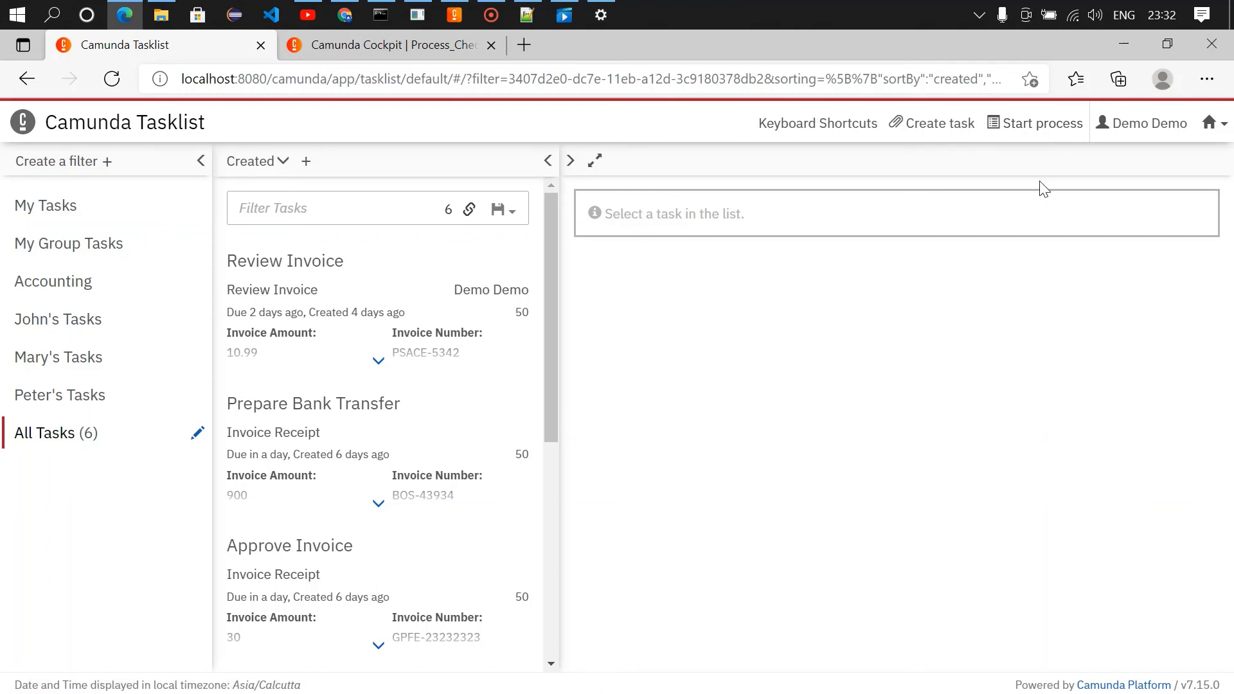
pyautogui.click(1034, 124)
pyautogui.click(253, 307)
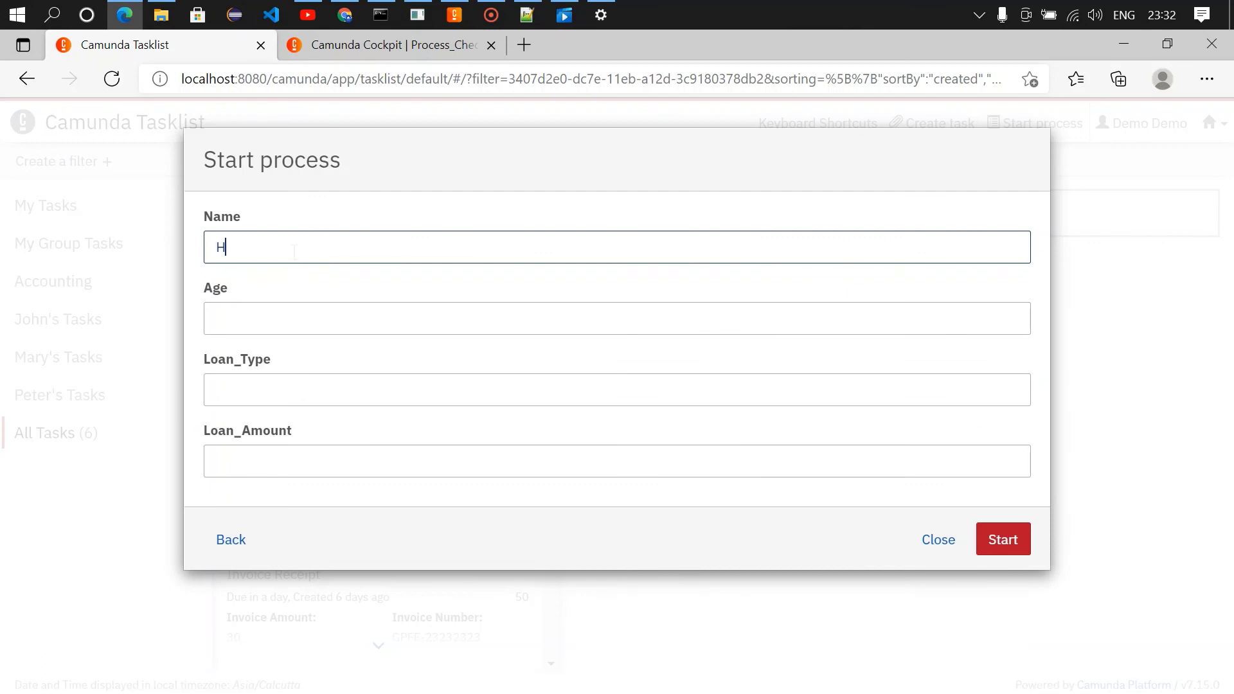
pyautogui.click(283, 319)
pyautogui.write('26')
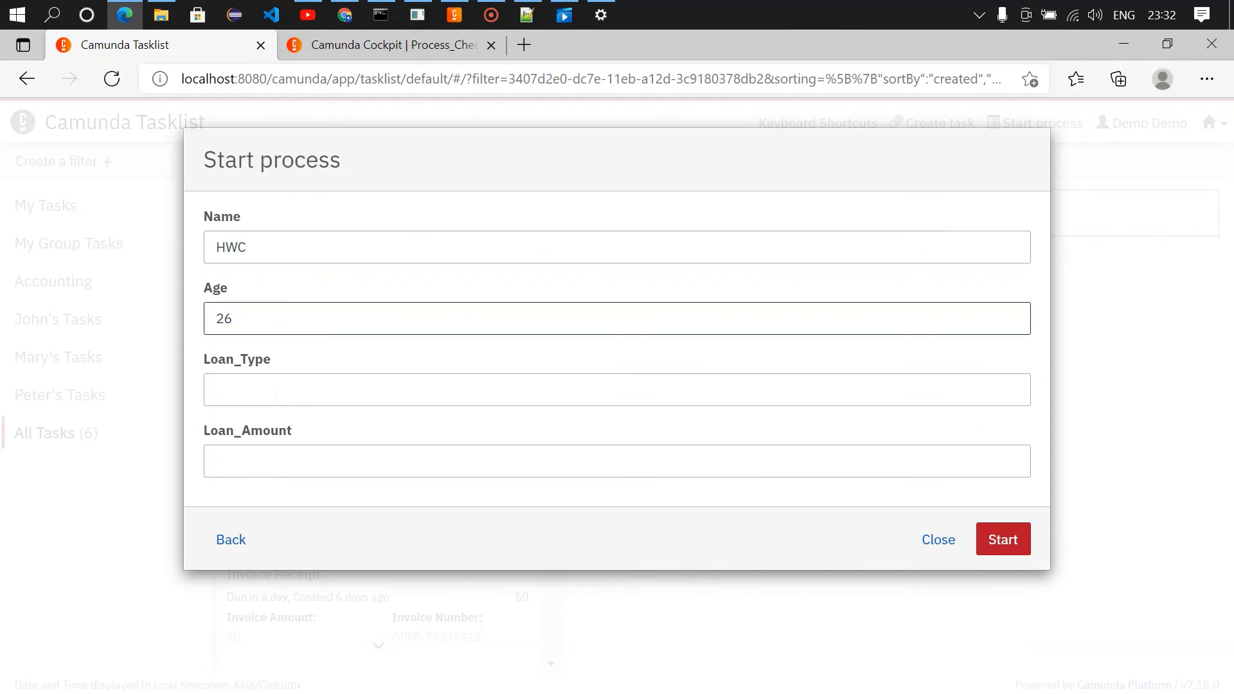
pyautogui.click(275, 394)
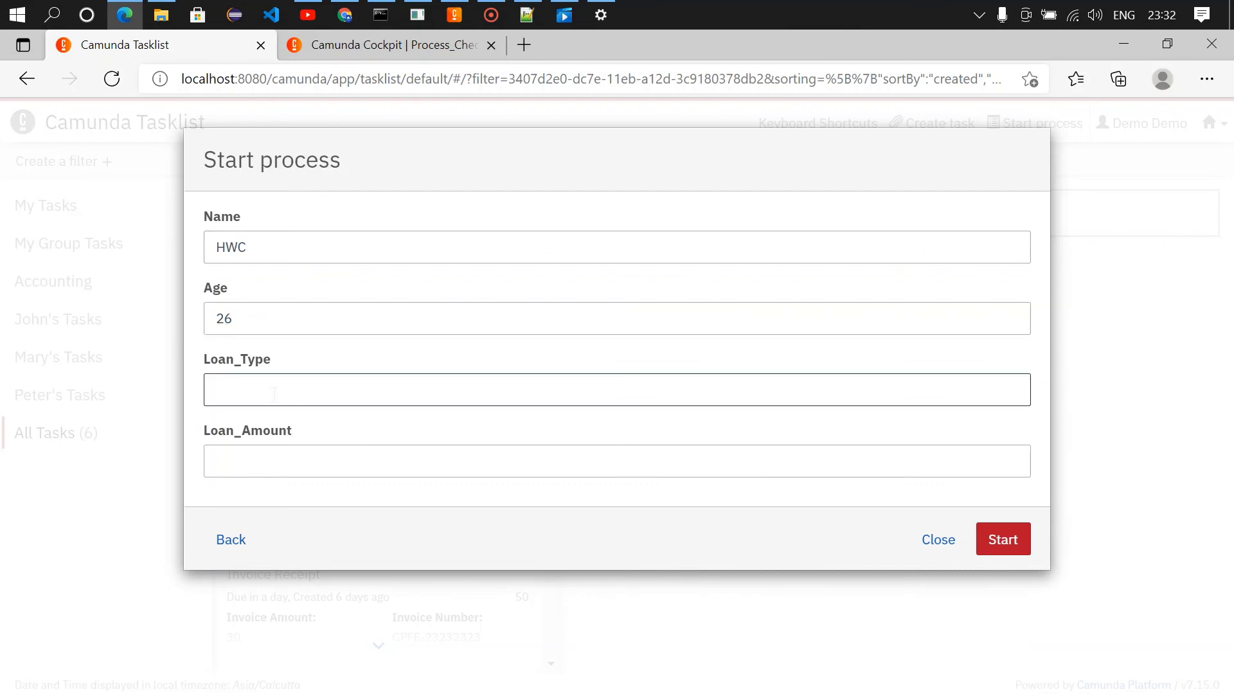
pyautogui.click(270, 472)
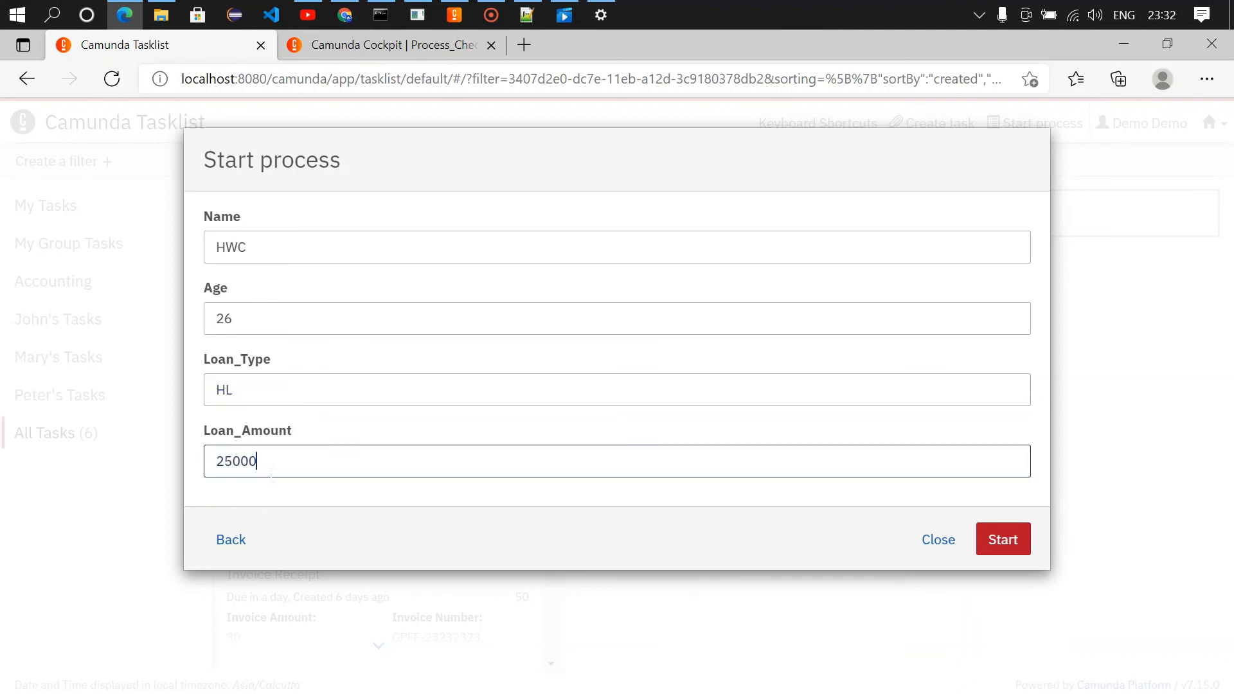
pyautogui.click(1011, 540)
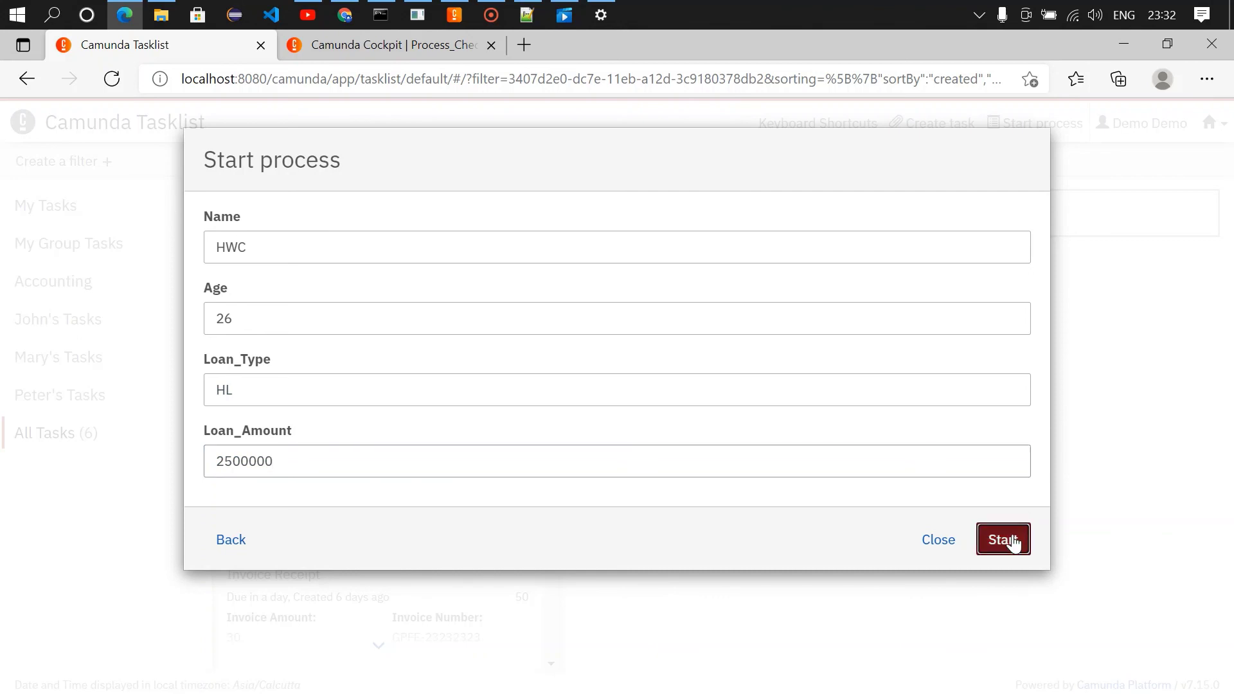
# - Claim the new Basic Check task from all tasks, load its variables and complete it
pyautogui.click(74, 432)
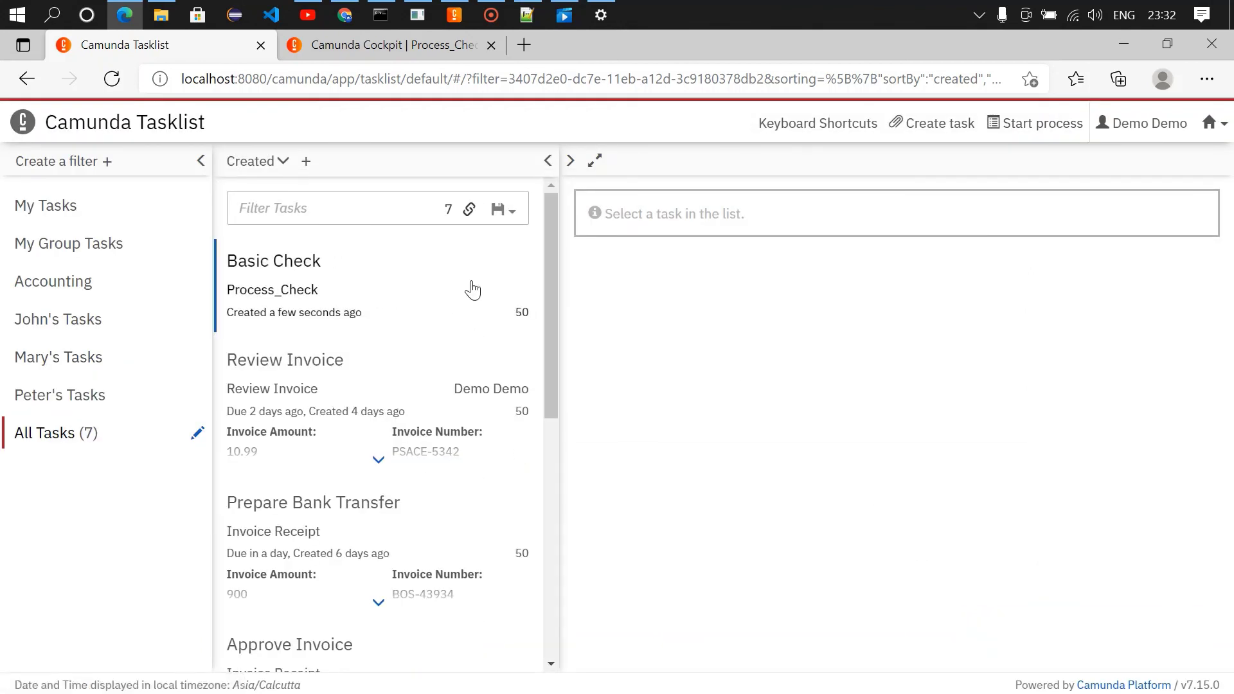
pyautogui.click(365, 288)
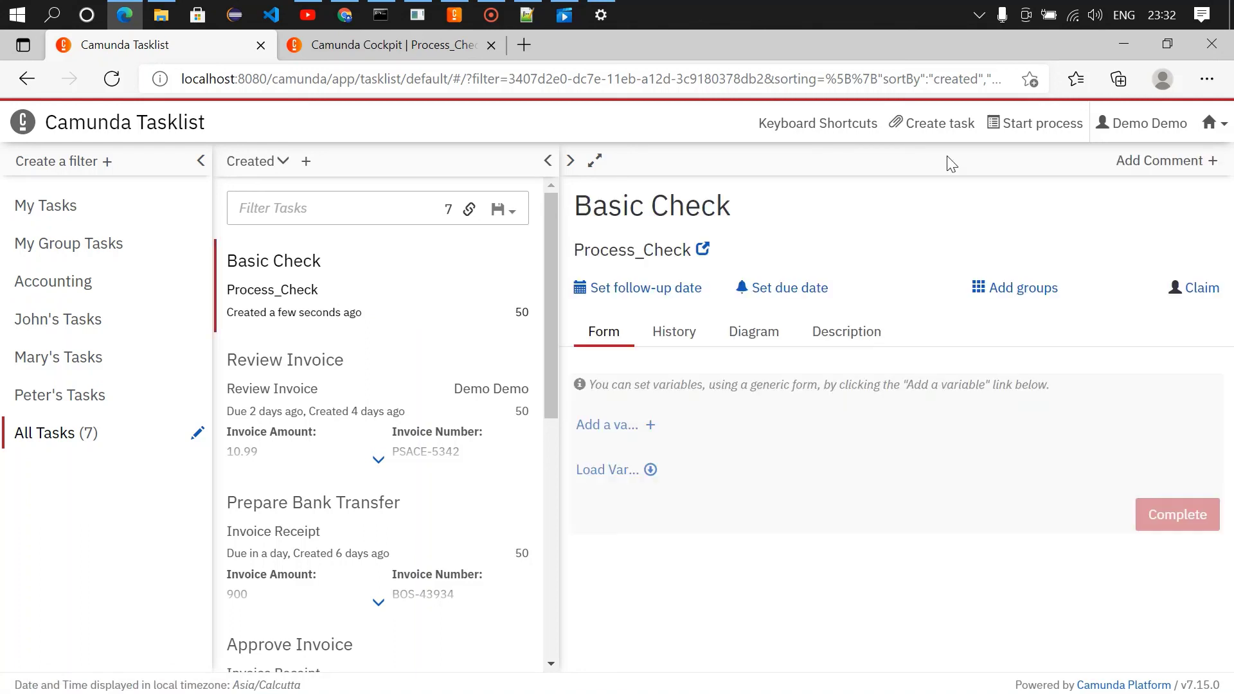
pyautogui.click(1196, 288)
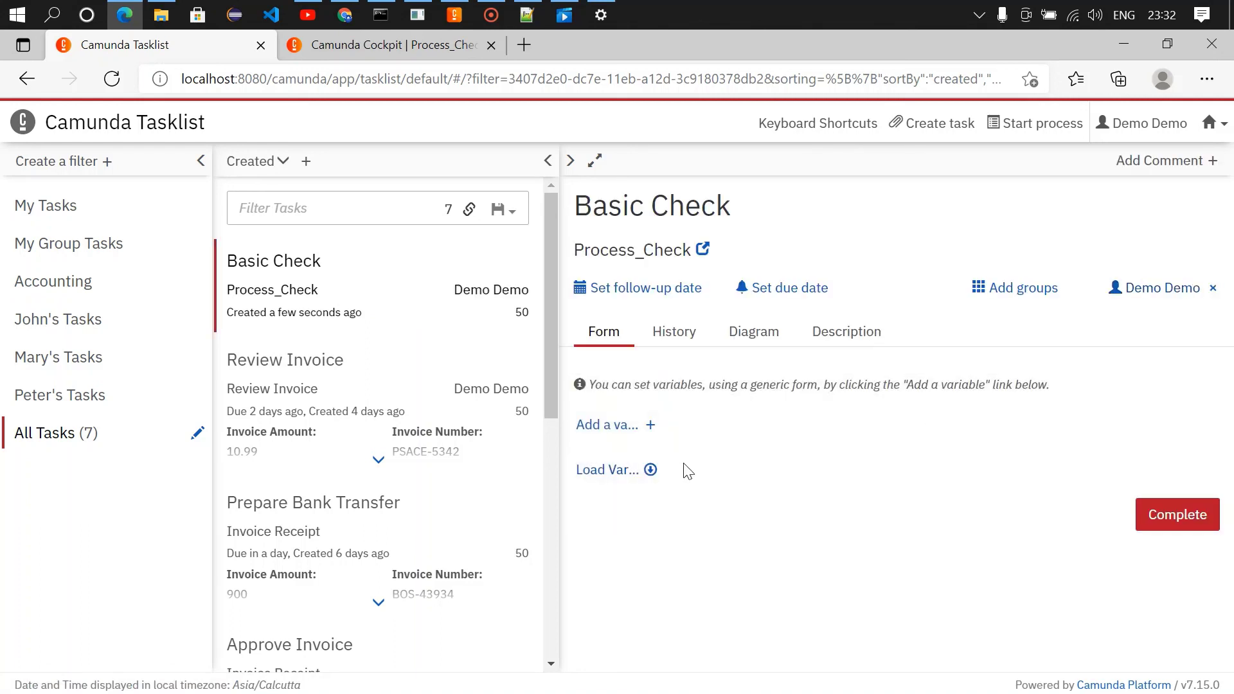
pyautogui.click(620, 476)
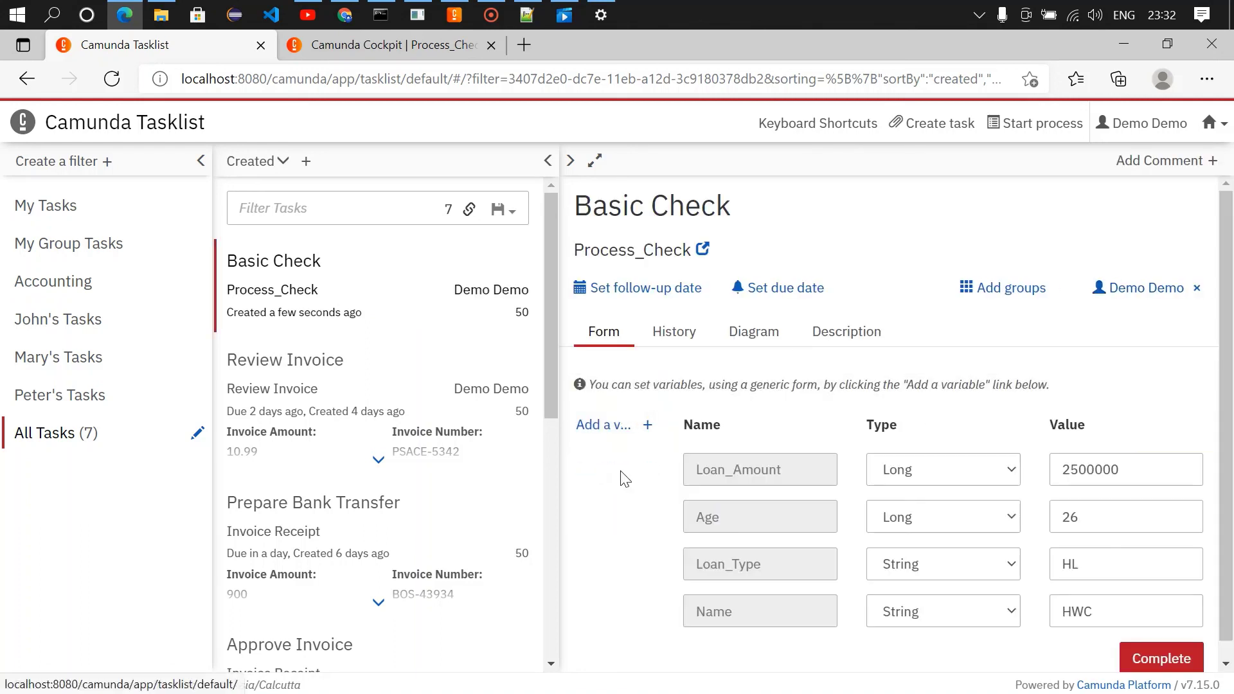
pyautogui.click(1160, 664)
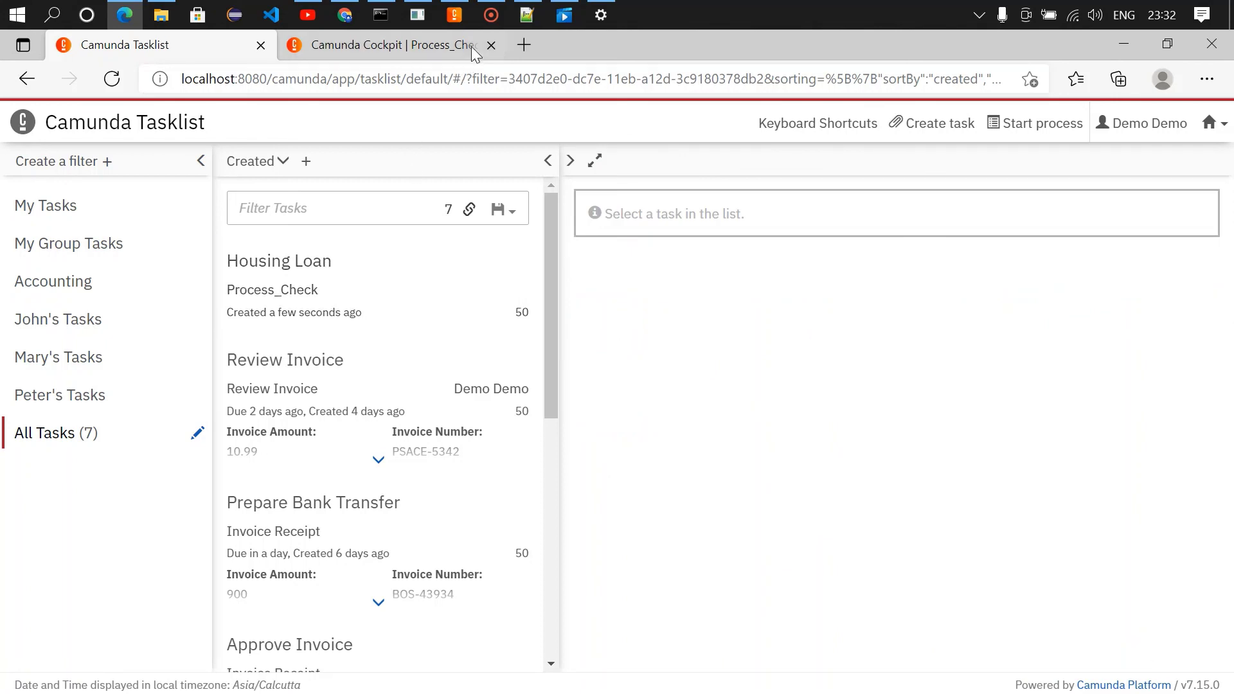
# - Switch to Camunda Modeler and review the condition expressions on the gateway's flows to Housing Loan, Educational Loan and Personal Loan
pyautogui.click(458, 14)
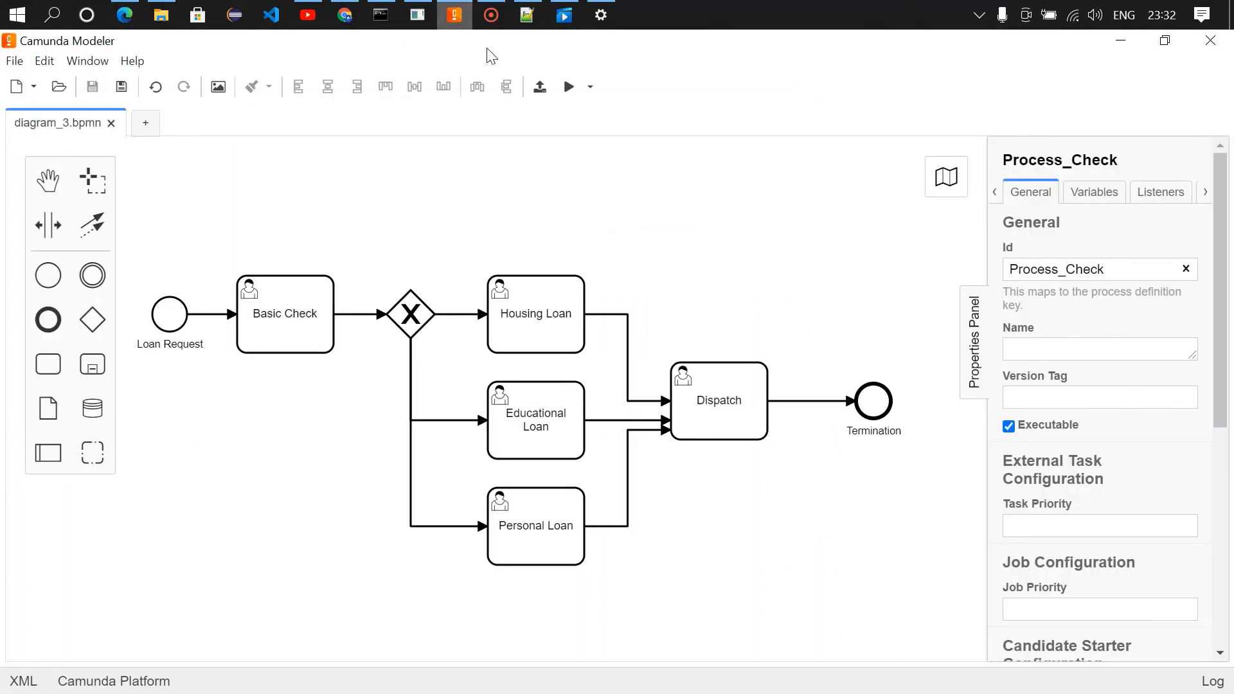
pyautogui.click(456, 314)
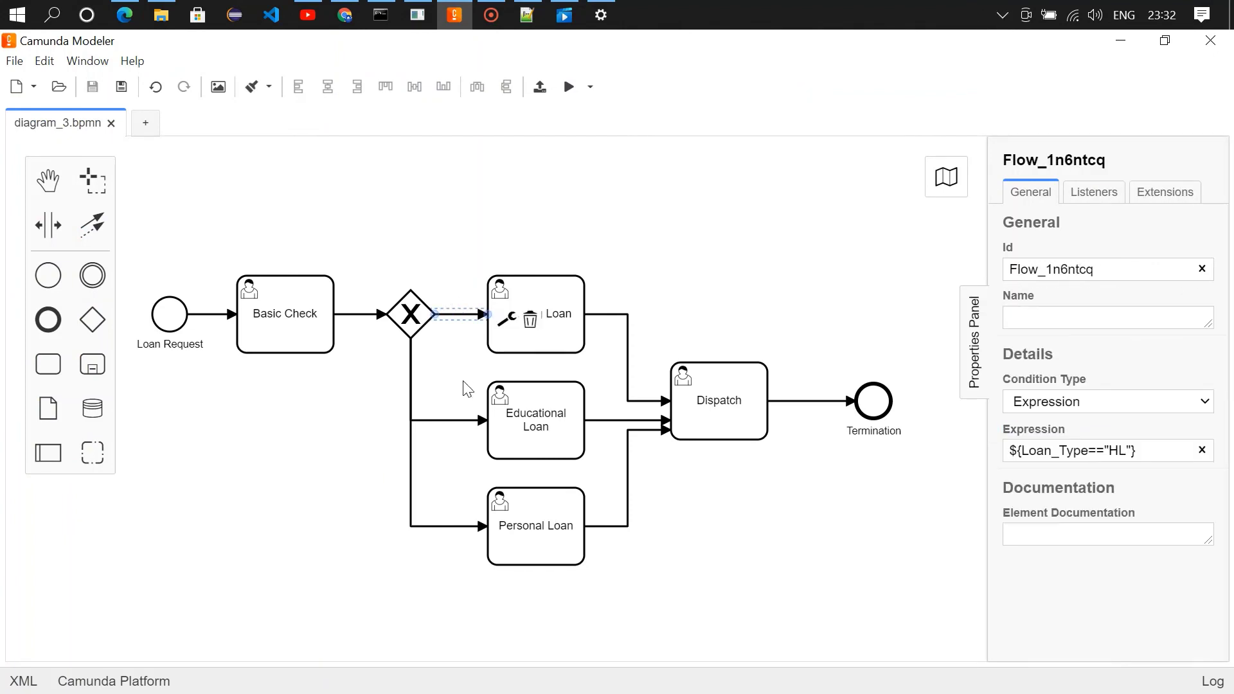
pyautogui.click(451, 423)
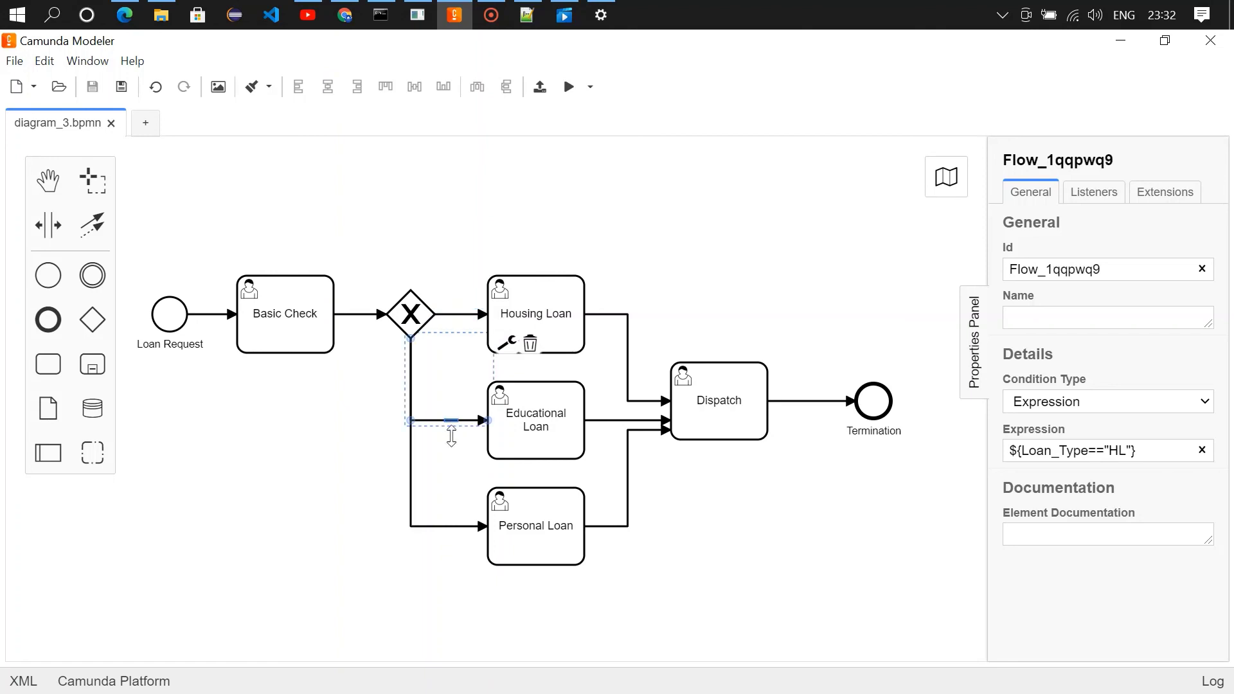
pyautogui.click(449, 527)
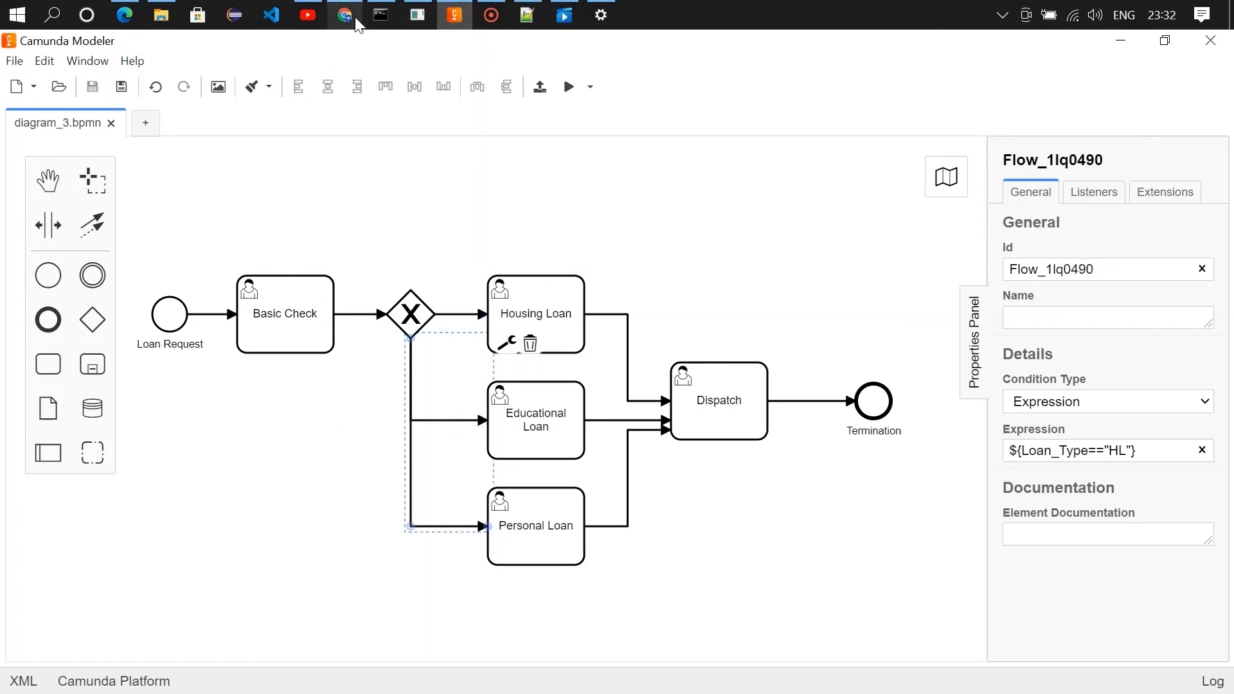
# - Return to Camunda Tasklist and start another Process_Check instance with Name HWC, Age 26, Loan_Type HL and Loan_Amount 2500000
pyautogui.click(124, 14)
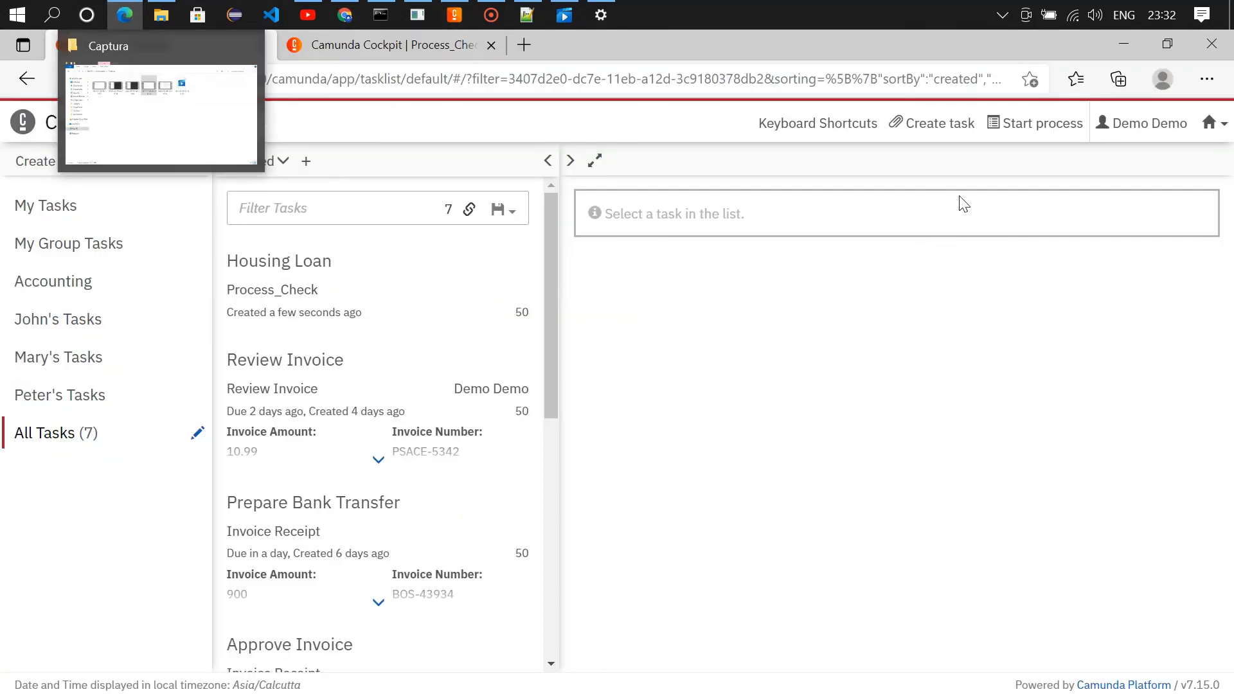
pyautogui.click(1031, 122)
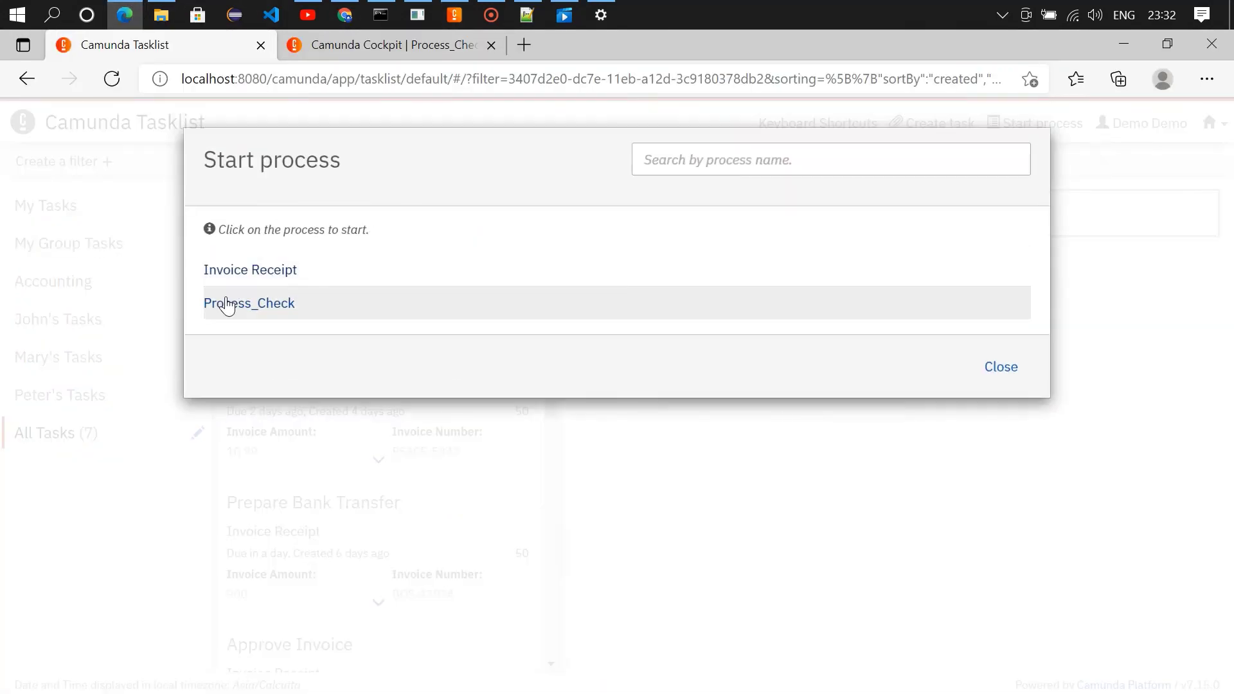
pyautogui.click(227, 306)
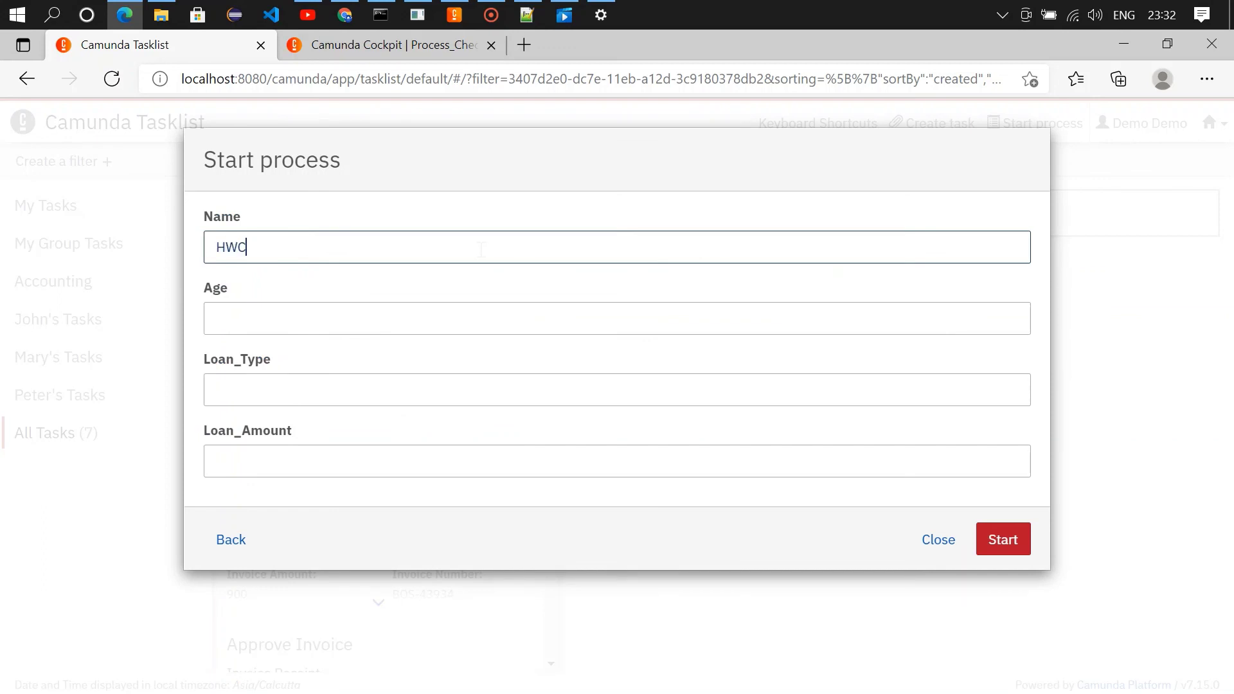
pyautogui.click(217, 318)
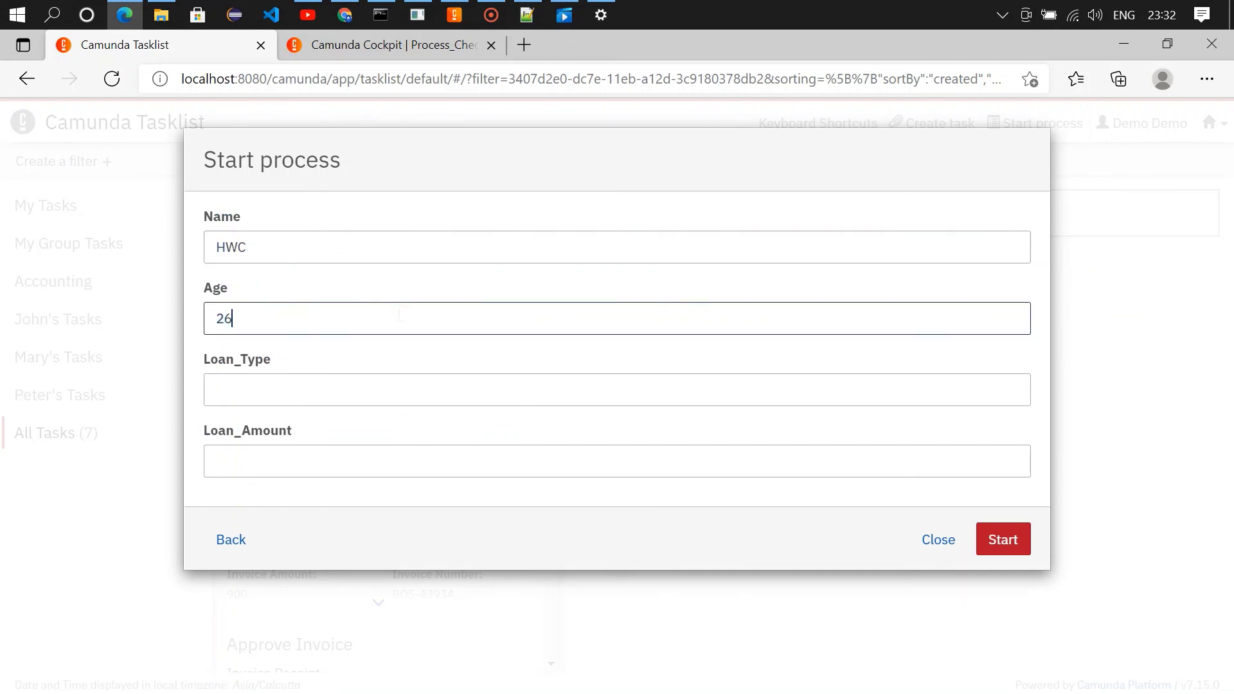
pyautogui.click(330, 392)
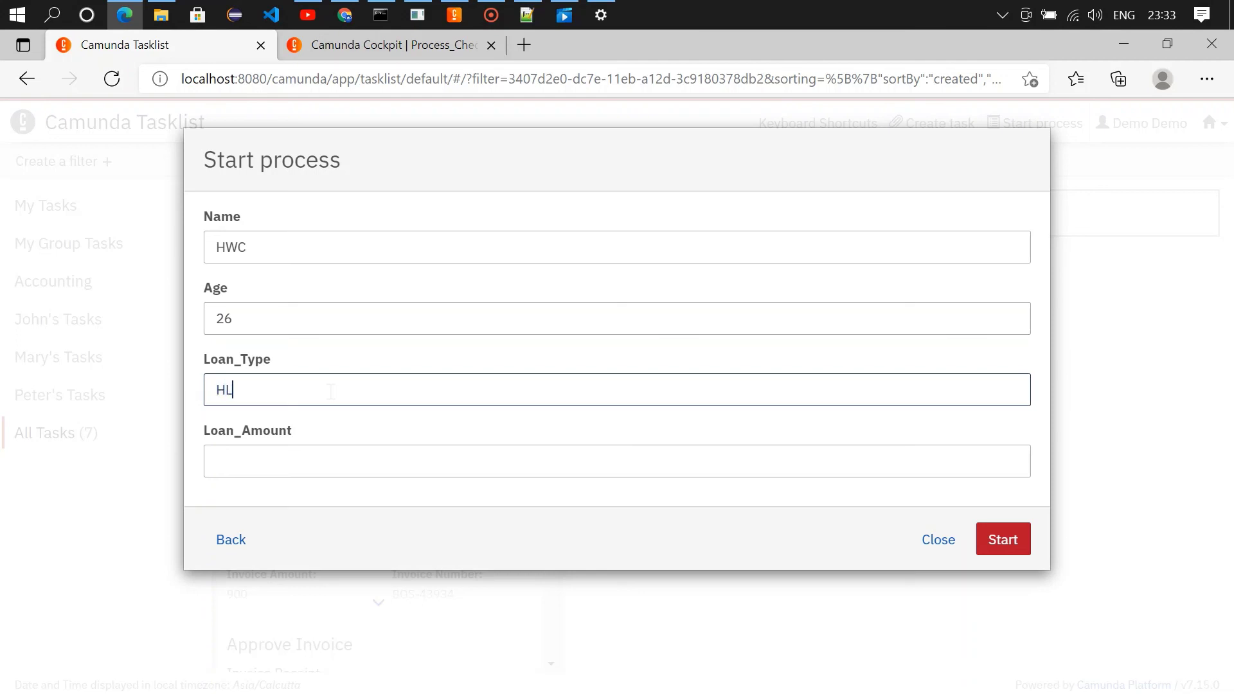
pyautogui.click(308, 460)
pyautogui.write('500000')
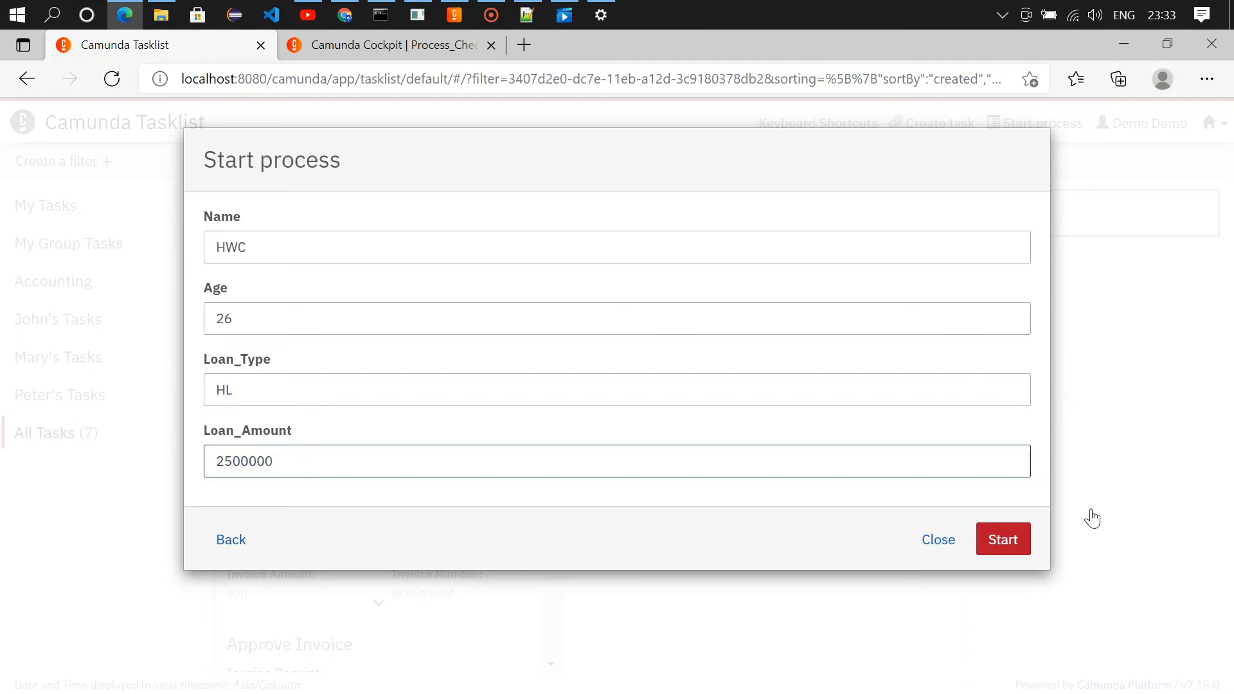
pyautogui.click(1006, 545)
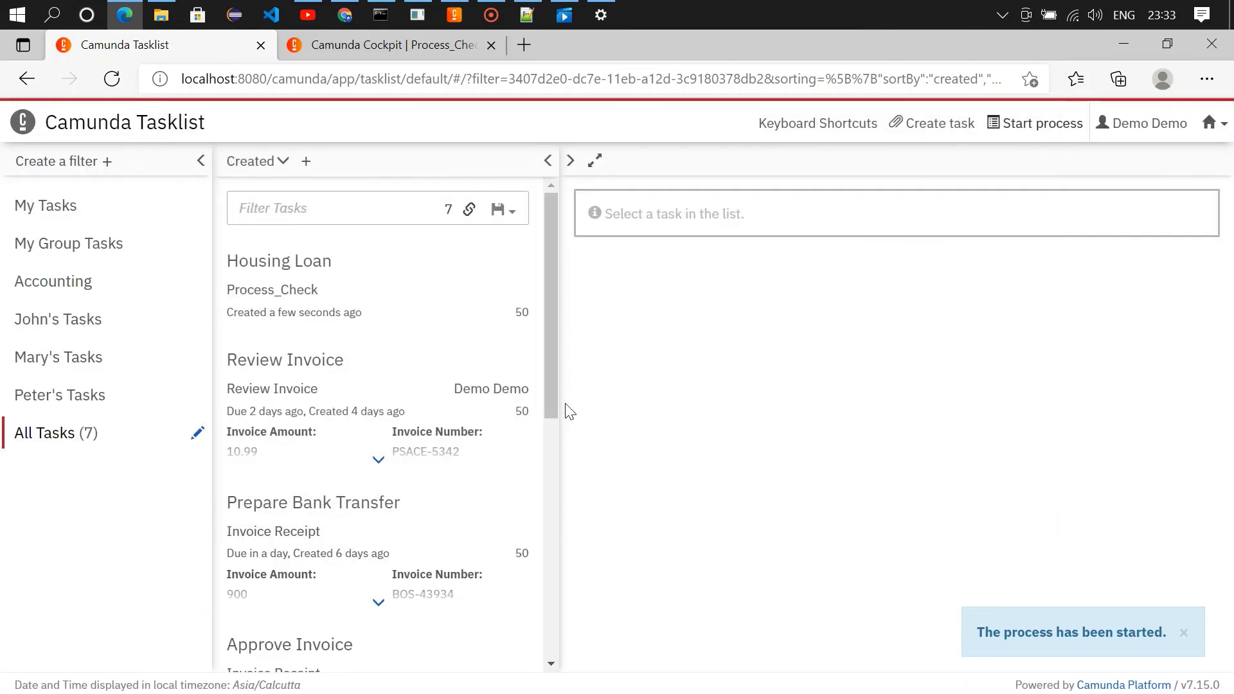
# - Claim and complete the Basic Check task of the second Process_Check instance
pyautogui.click(37, 435)
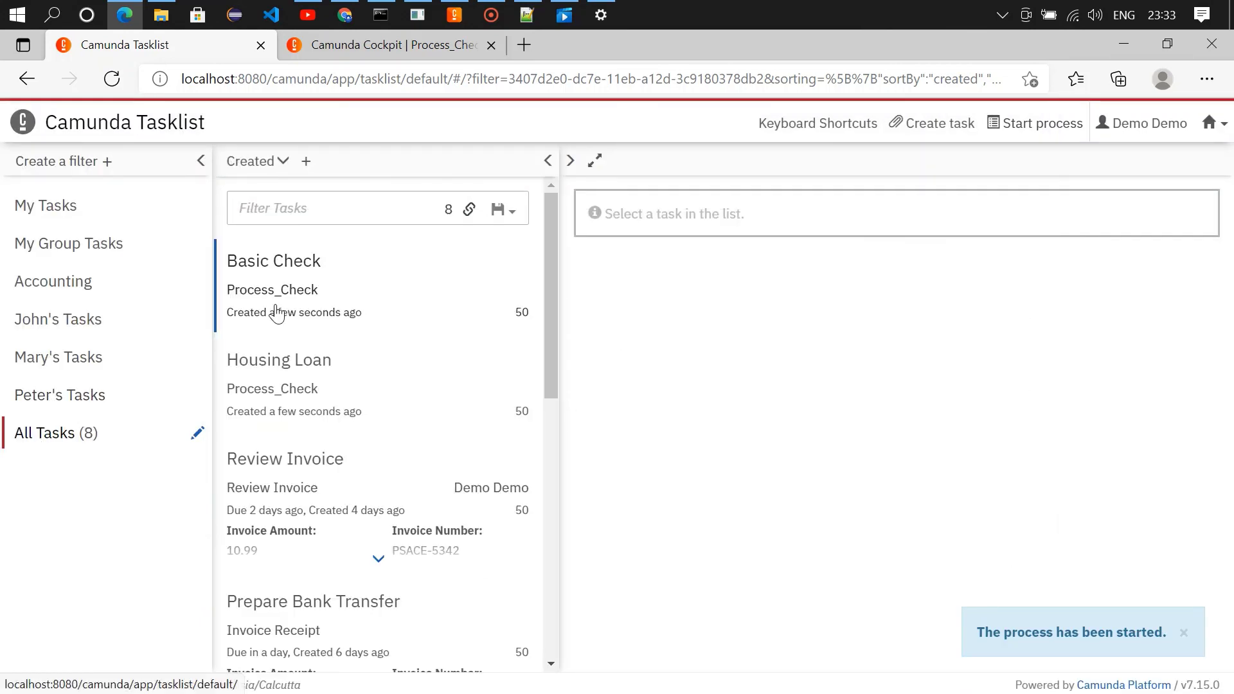
pyautogui.click(325, 310)
pyautogui.click(1194, 292)
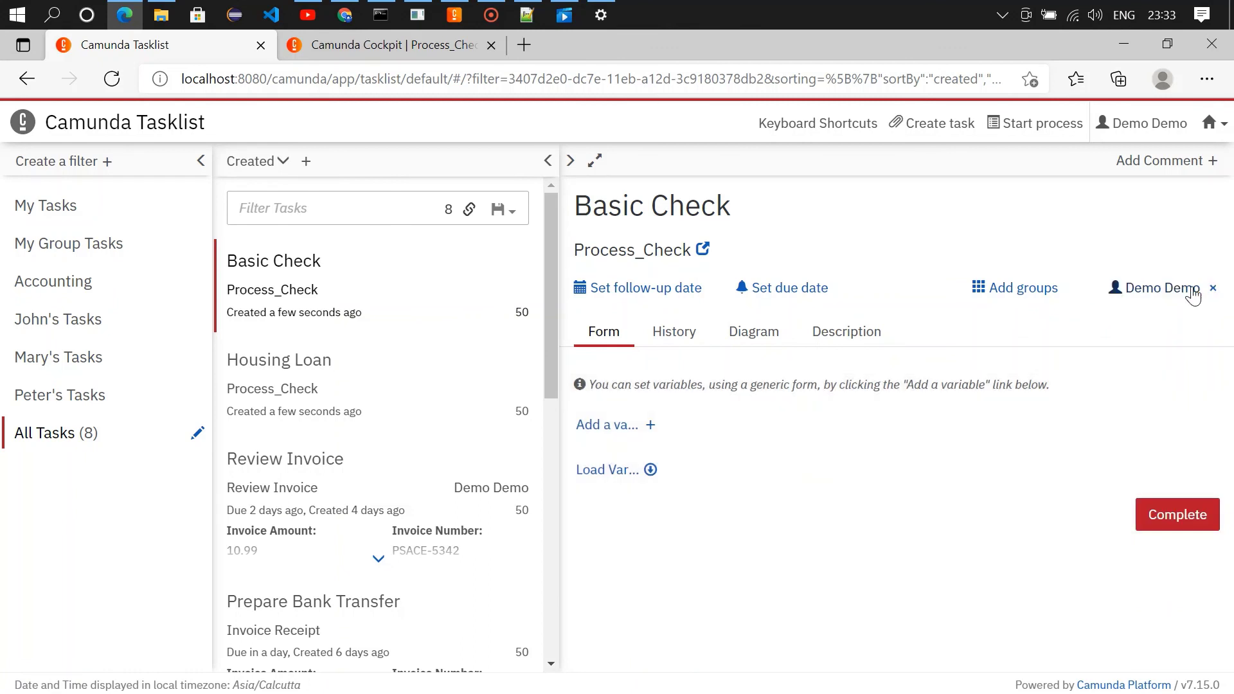
pyautogui.click(1159, 518)
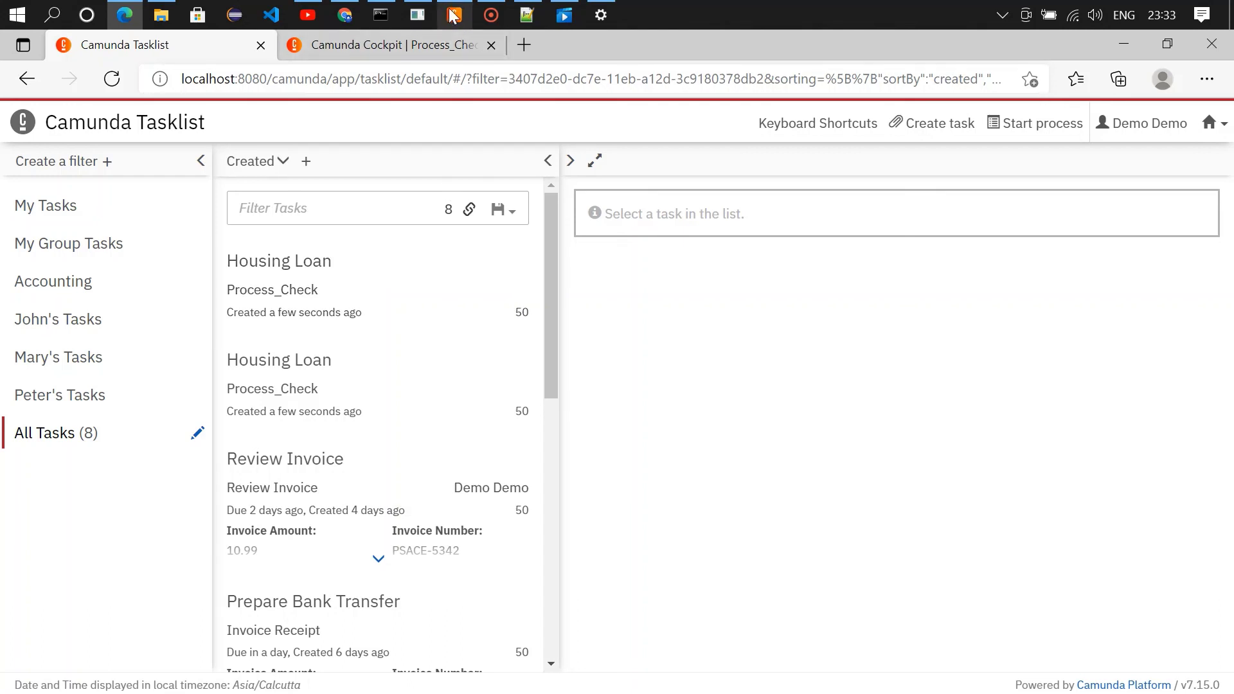
# - Reload the Process_Check runtime page in Camunda Cockpit to check where its instances are waiting
pyautogui.moveTo(129, 8)
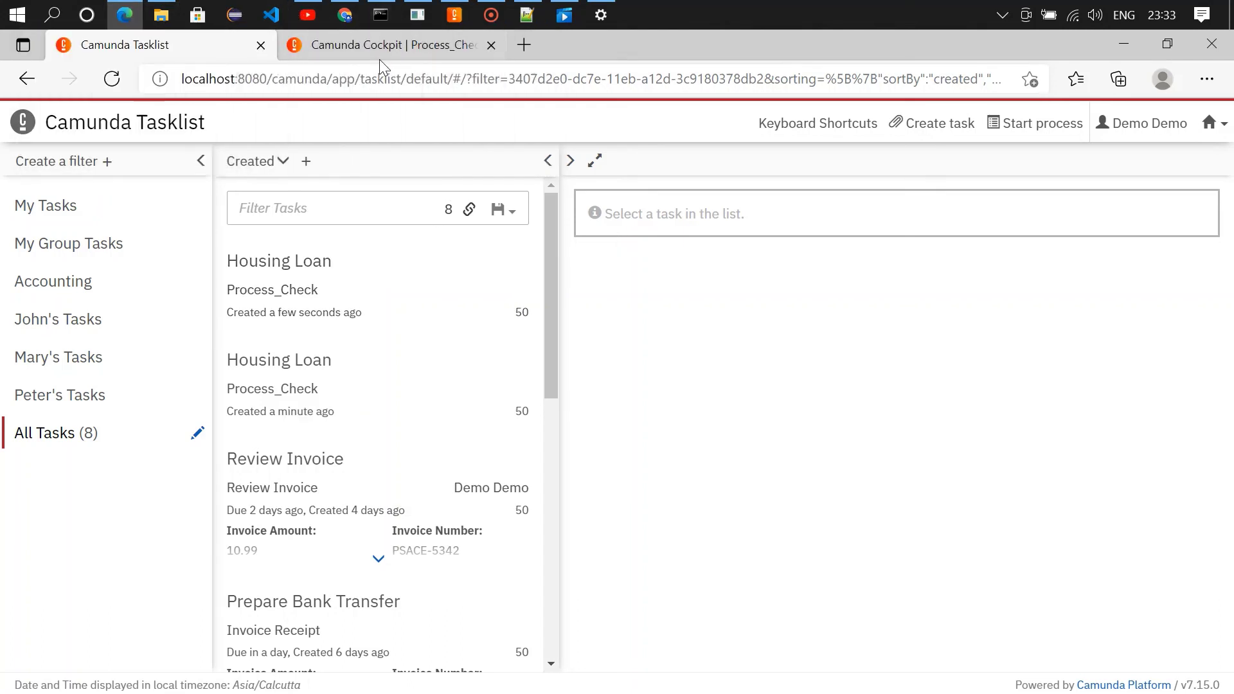
pyautogui.click(380, 55)
pyautogui.click(113, 78)
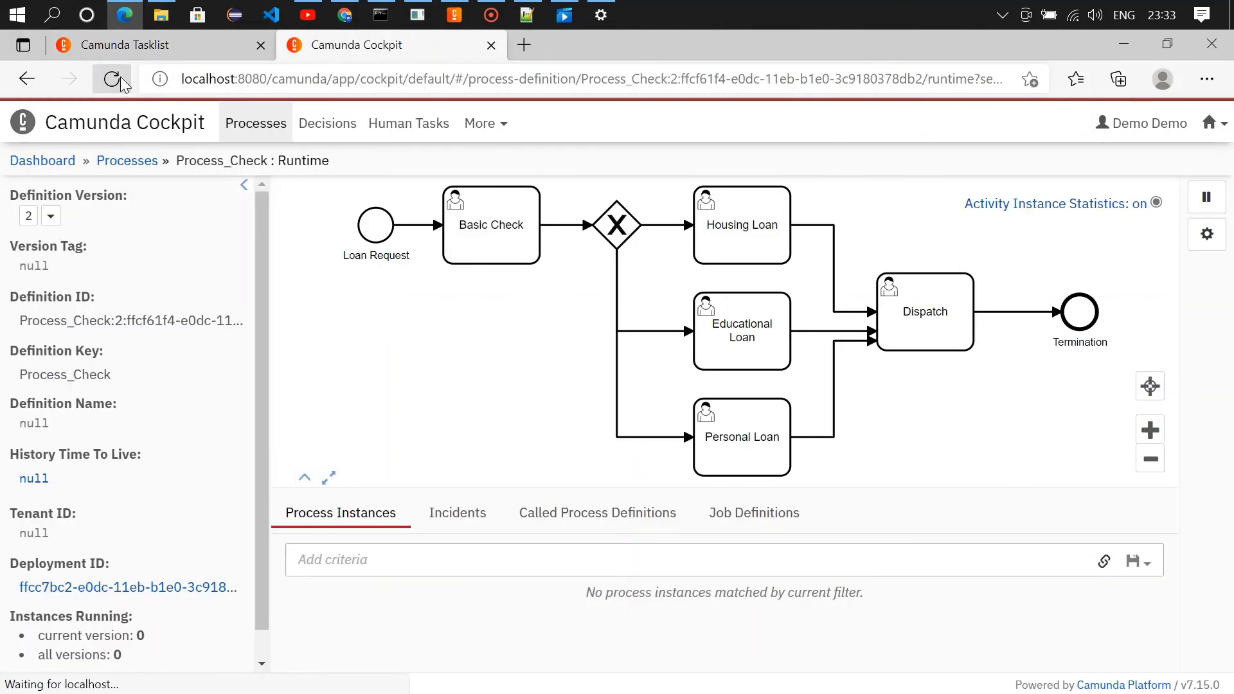